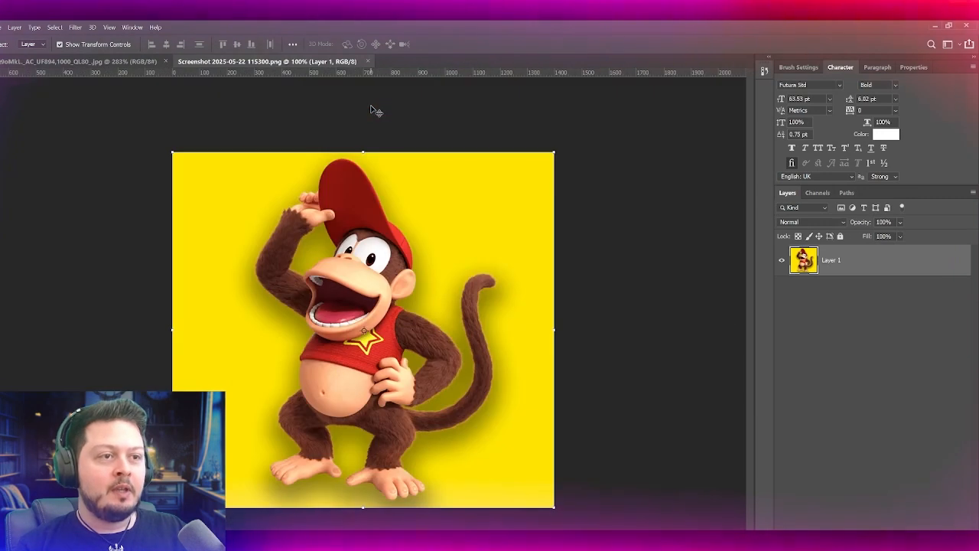
# Step: Compare Diddy Kong's design in the image with Donkey Kong against the design in the standalone screenshot
pyautogui.click(68, 61)
pyautogui.scroll(2, 514, 309)
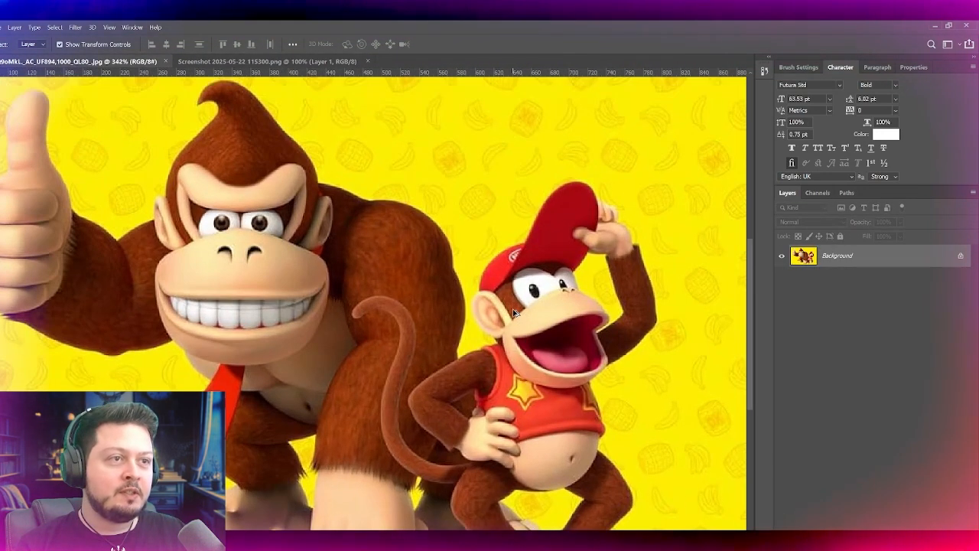
pyautogui.moveTo(93, 63); pyautogui.dragTo(113, 135)
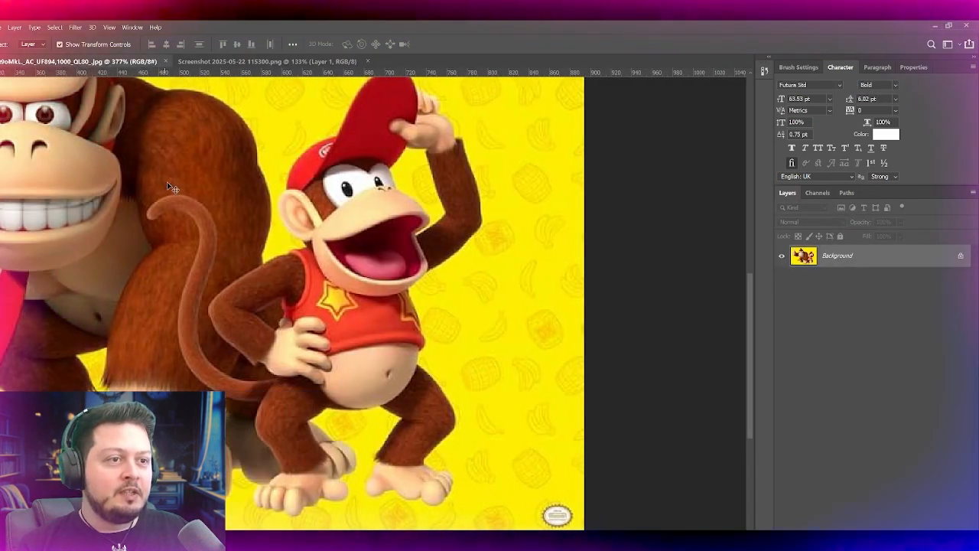
pyautogui.moveTo(176, 186); pyautogui.dragTo(191, 193)
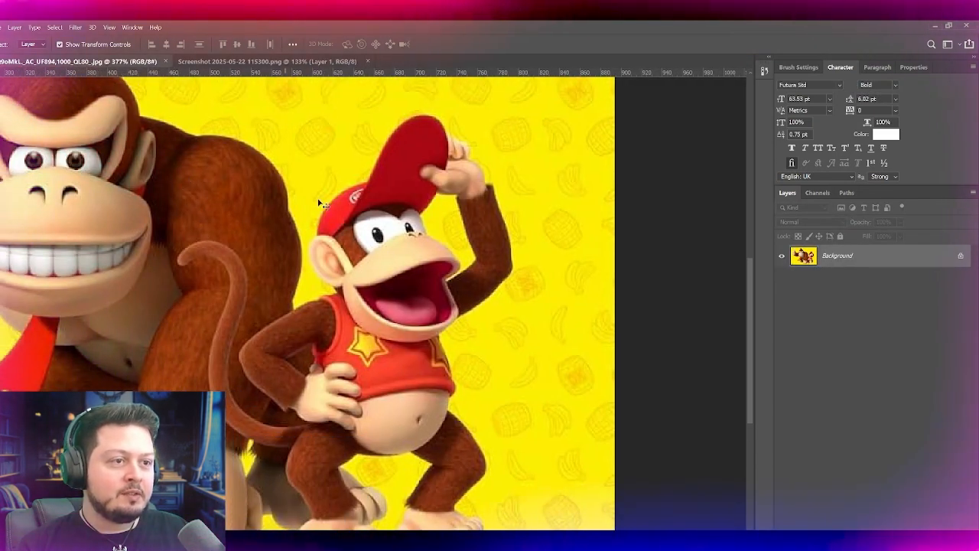
pyautogui.click(226, 61)
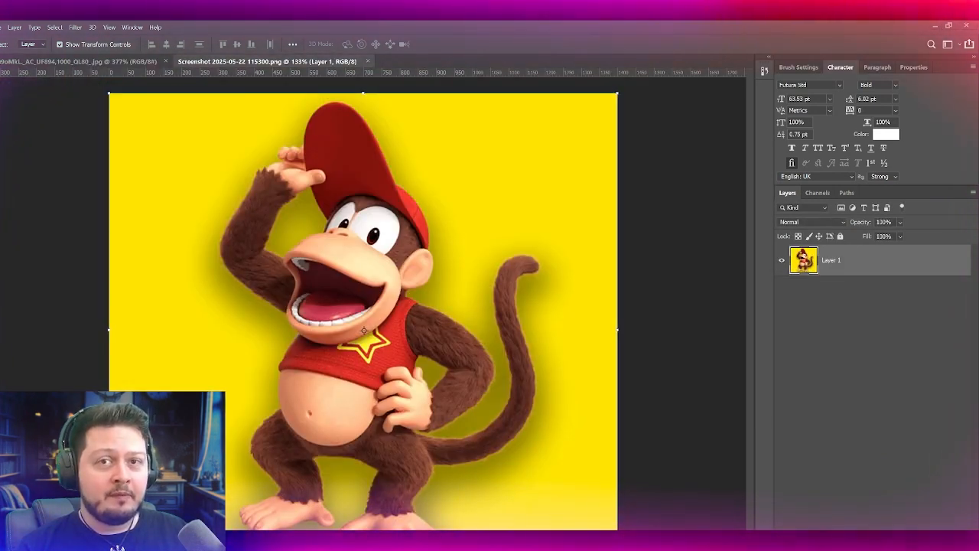
pyautogui.click(106, 64)
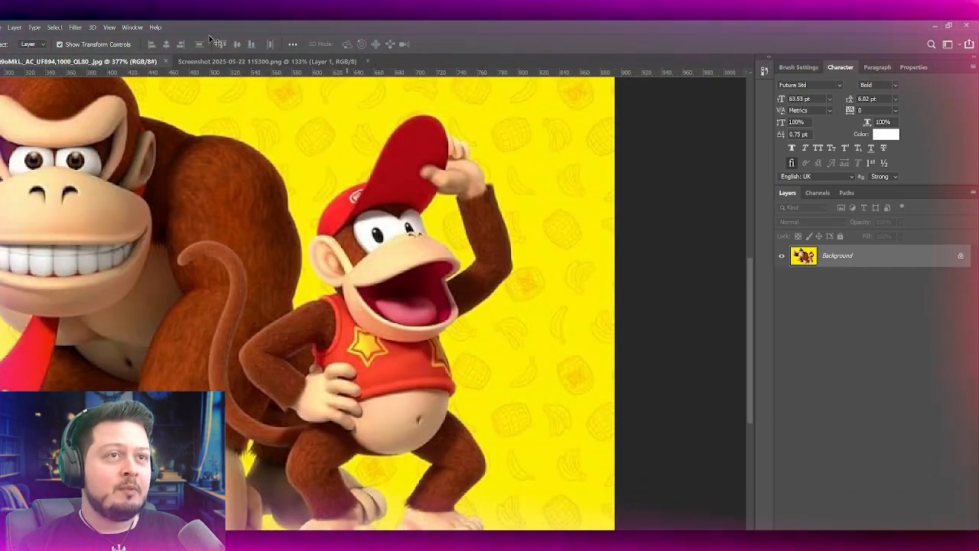
pyautogui.click(225, 62)
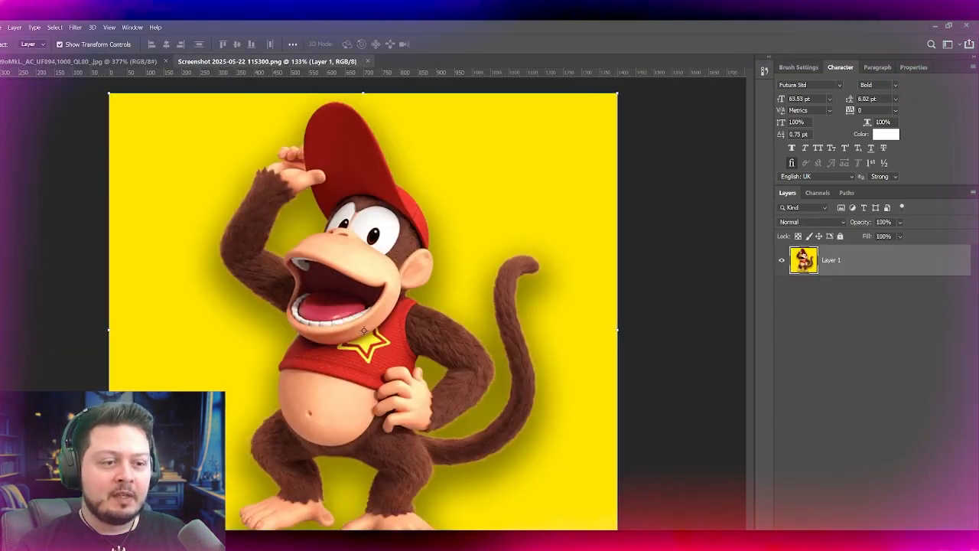
# Step: Examine Diddy Kong's face, fur and body up close in the standalone screenshot
pyautogui.scroll(2, 221, 433)
pyautogui.scroll(-2, 220, 433)
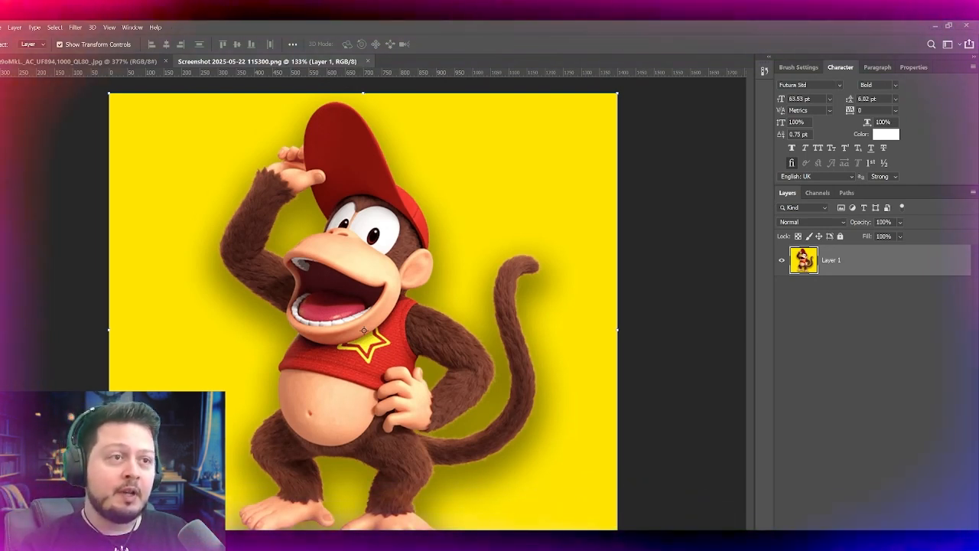
pyautogui.scroll(2, 267, 332)
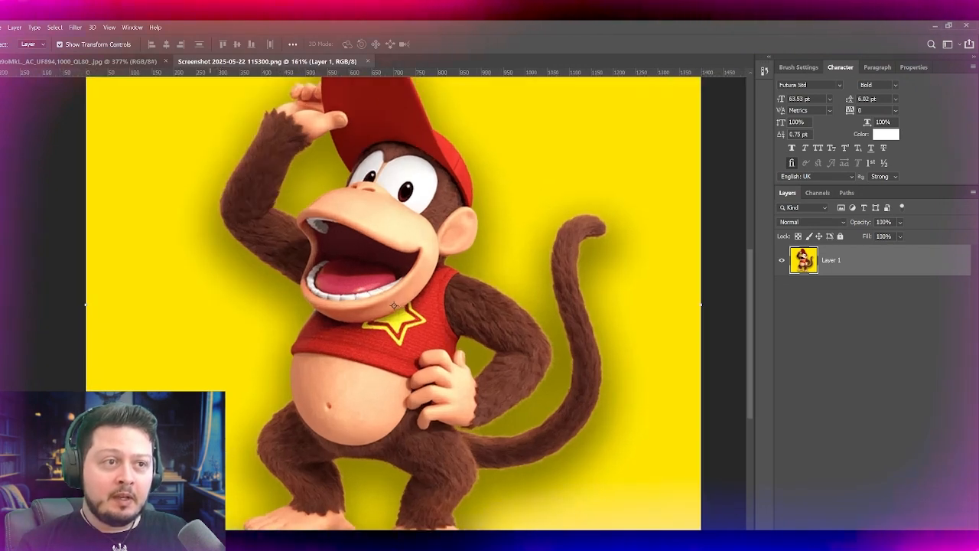
pyautogui.scroll(-1, 267, 332)
pyautogui.scroll(1, 267, 332)
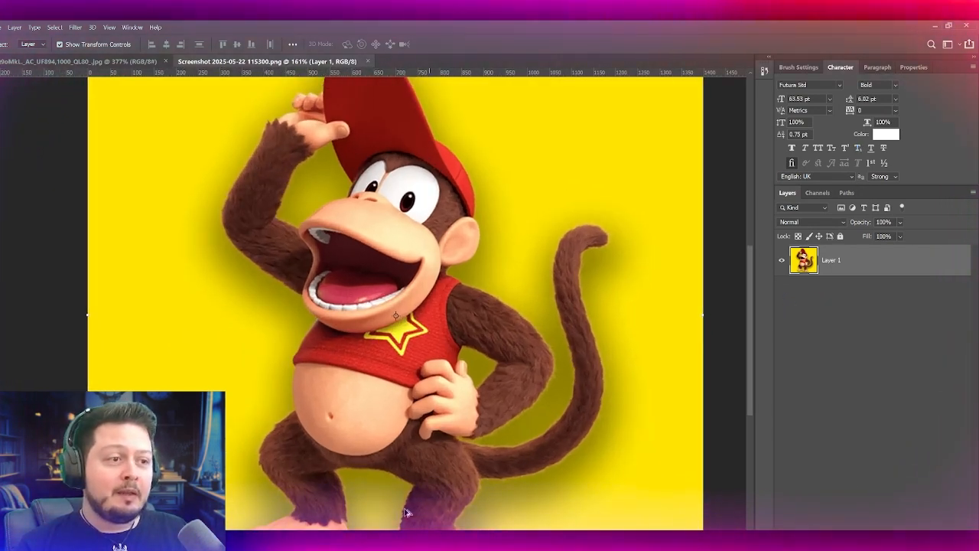
pyautogui.scroll(1, 439, 508)
pyautogui.scroll(-1, 403, 459)
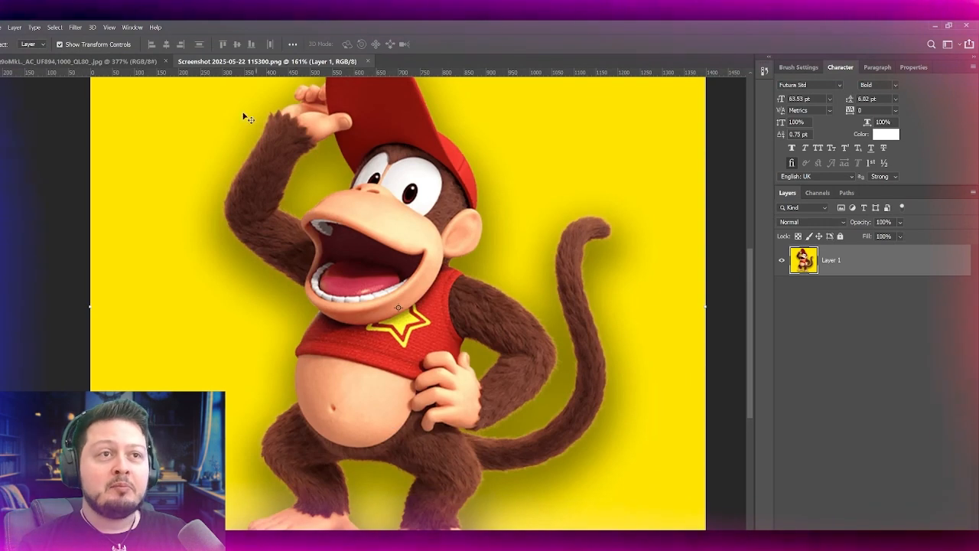
# Step: Compare Diddy Kong's face once more between the two open images, ending on the standalone screenshot
pyautogui.click(105, 65)
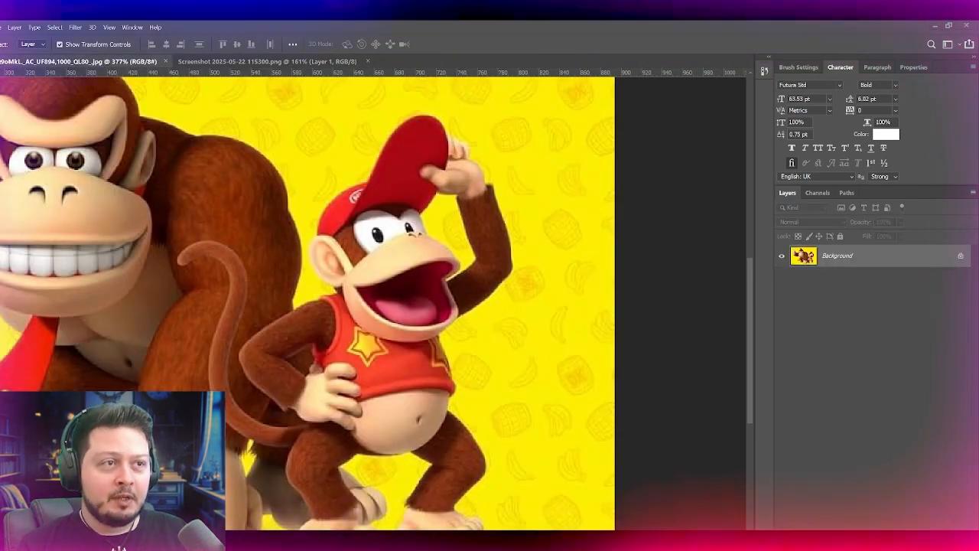
pyautogui.click(276, 64)
pyautogui.click(96, 64)
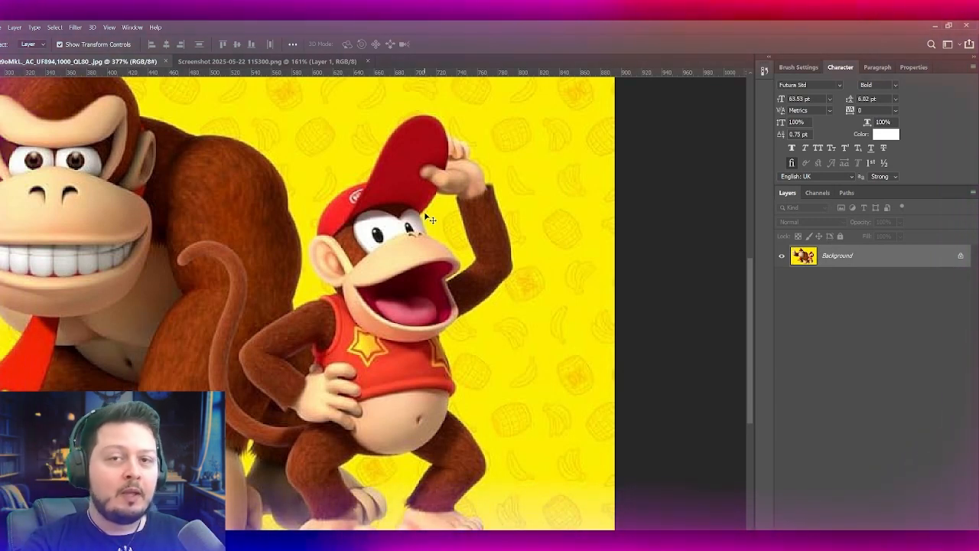
pyautogui.click(266, 61)
pyautogui.scroll(4, 348, 266)
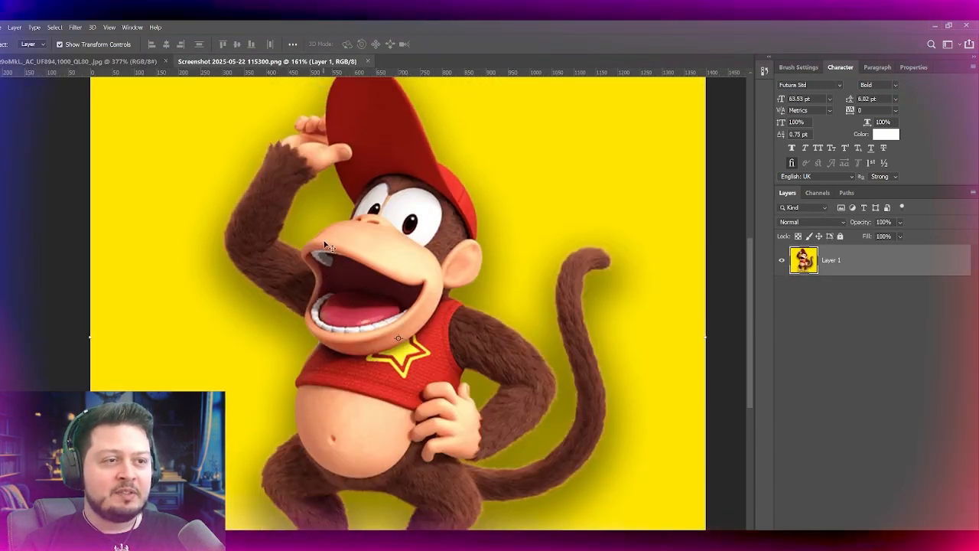
pyautogui.scroll(-1, 330, 247)
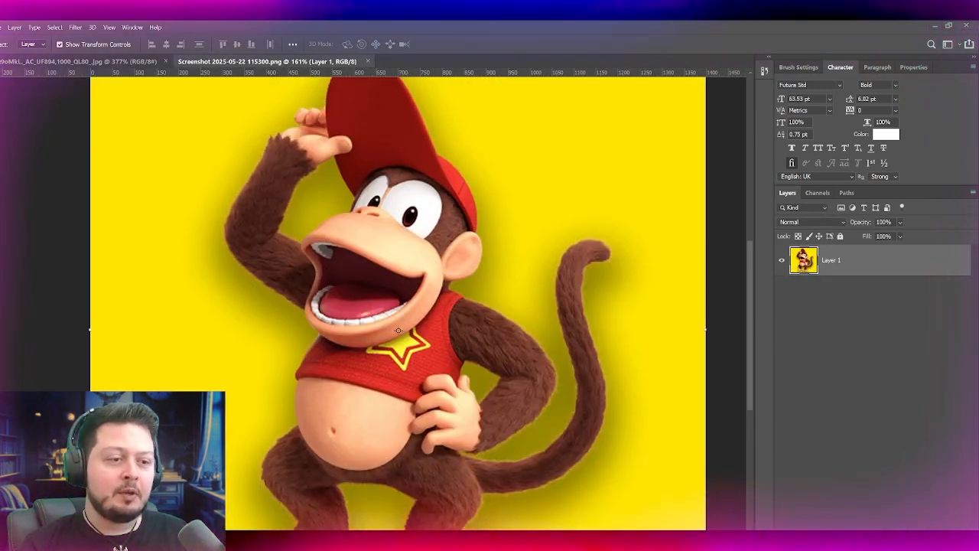
# Step: Paint over the skin-coloured strip between Diddy Kong's eyes with the brown fur colour
pyautogui.scroll(4, 367, 256)
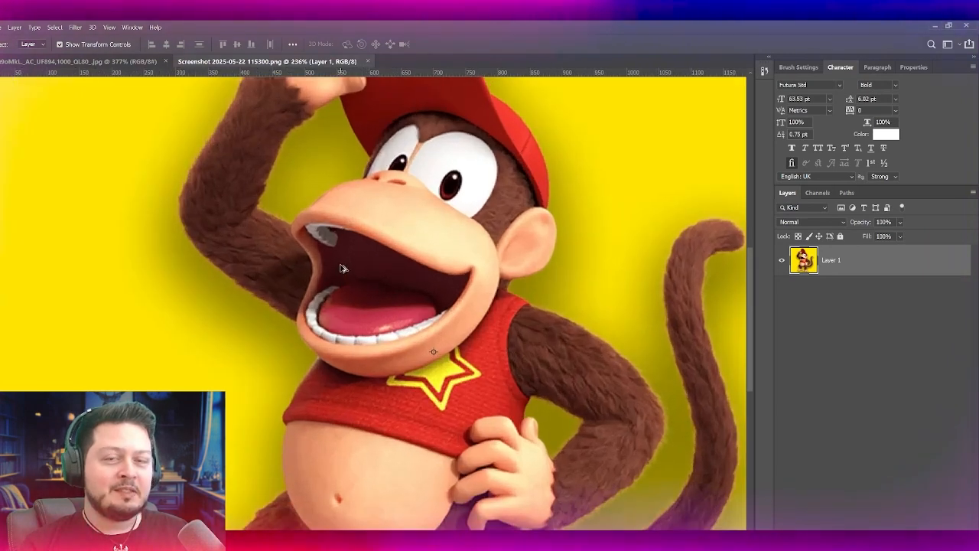
pyautogui.scroll(-1, 456, 264)
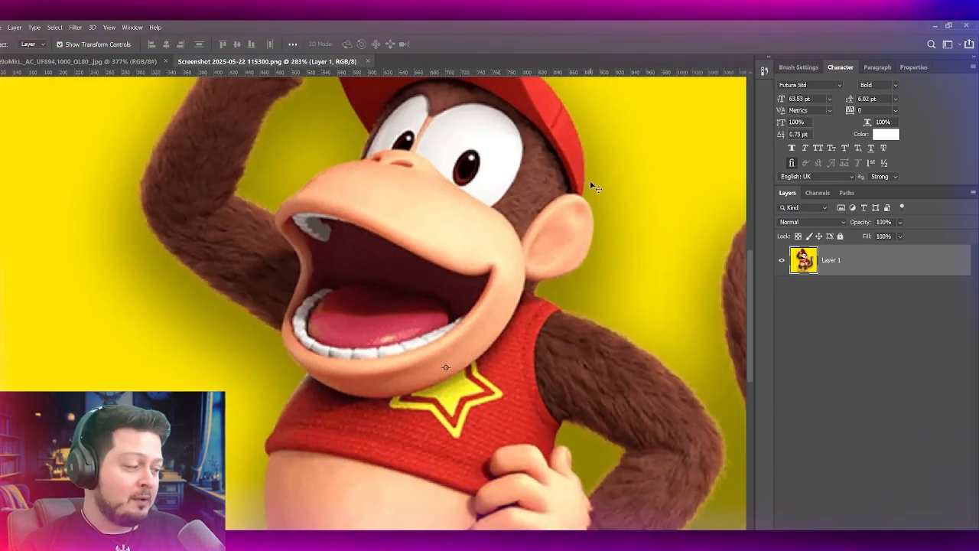
pyautogui.scroll(5, 357, 238)
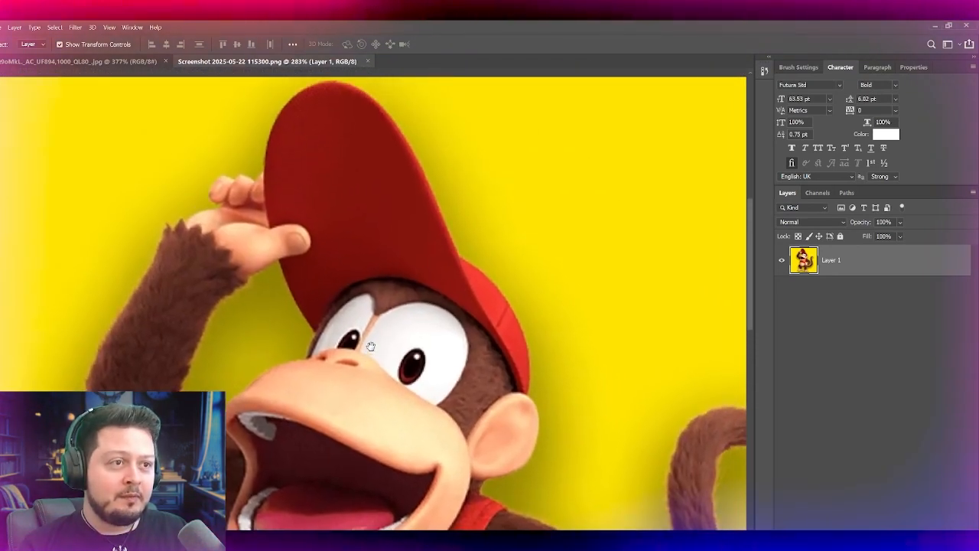
pyautogui.scroll(4, 332, 293)
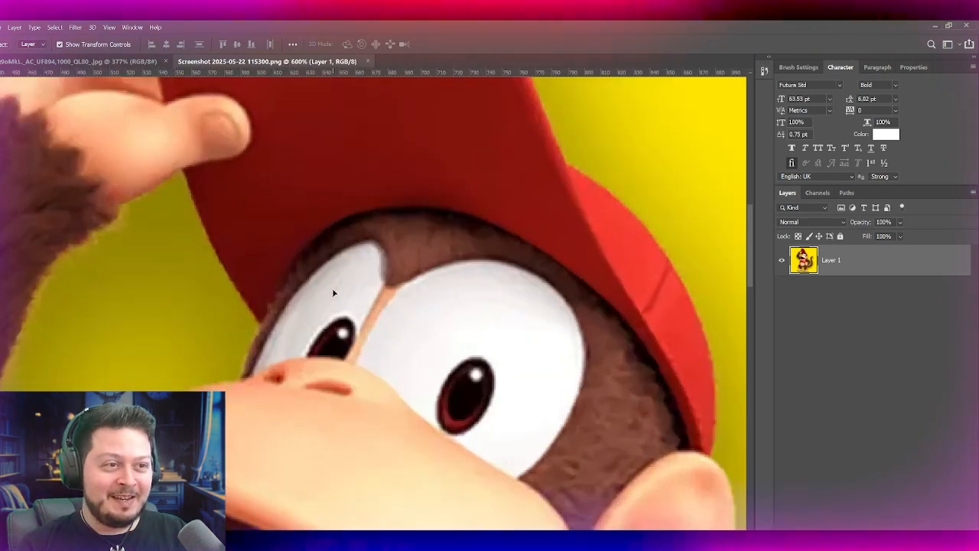
pyautogui.press('b')
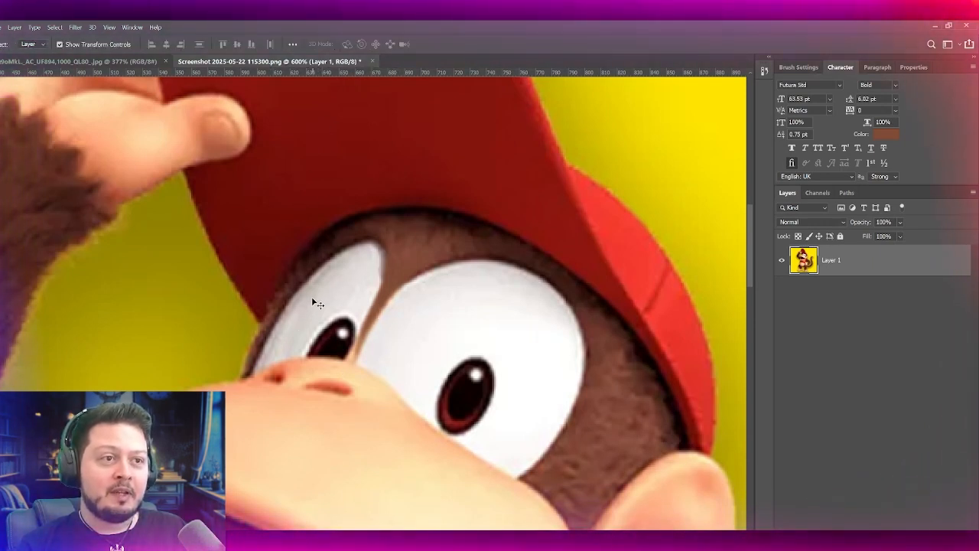
# Step: Brush white along the large eye's upper-left area and shade its right edge in near-black at 12% brush flow
pyautogui.press('b')
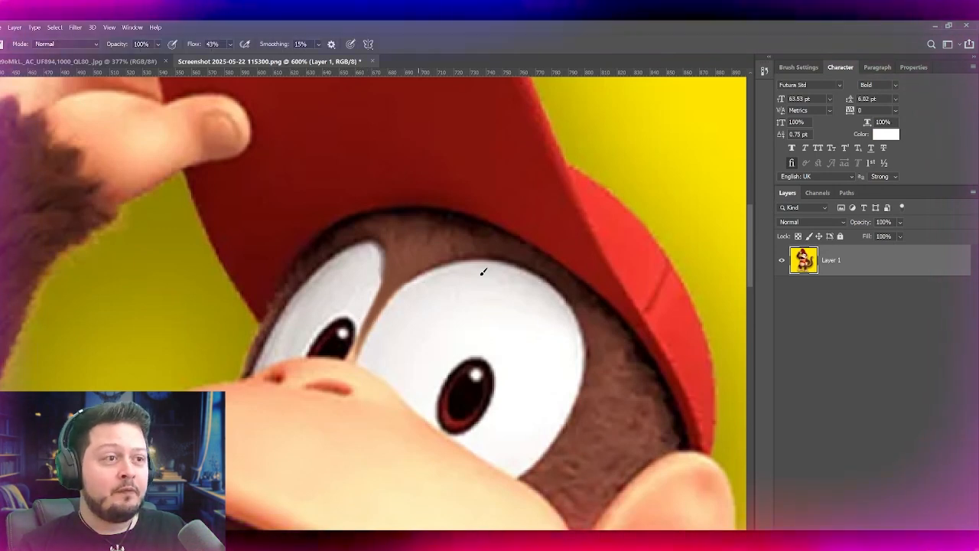
pyautogui.moveTo(454, 286); pyautogui.dragTo(390, 350)
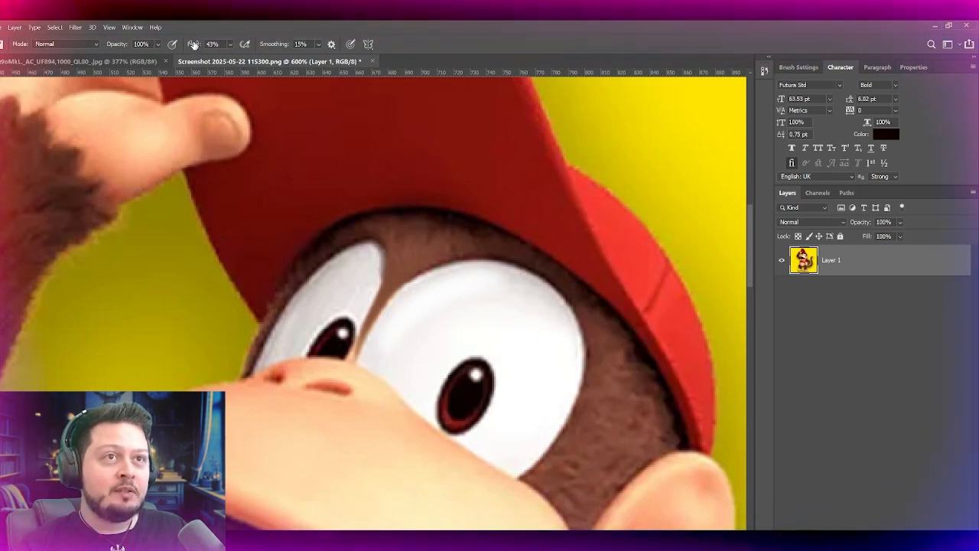
pyautogui.write('12')
pyautogui.press('Return')
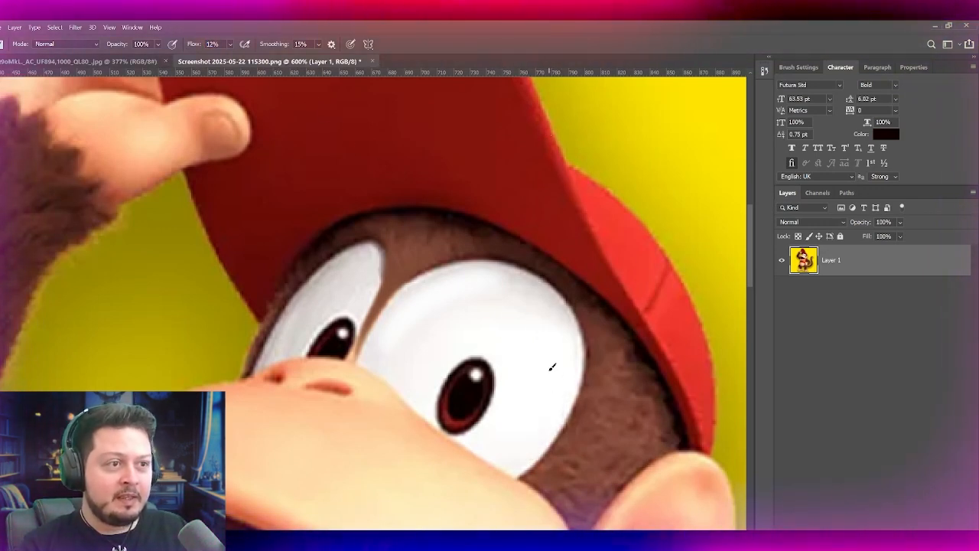
pyautogui.moveTo(534, 420); pyautogui.dragTo(563, 382)
pyautogui.moveTo(498, 453)
pyautogui.mouseDown()
pyautogui.moveTo(547, 388)
pyautogui.moveTo(511, 443)
pyautogui.mouseUp()
pyautogui.hotkey('ctrl', 'z')
pyautogui.hotkey('ctrl', 'z')
# Step: Shade the inner edge of the smaller eye with soft near-black brush strokes, undoing unwanted strokes
pyautogui.moveTo(367, 321); pyautogui.dragTo(376, 262)
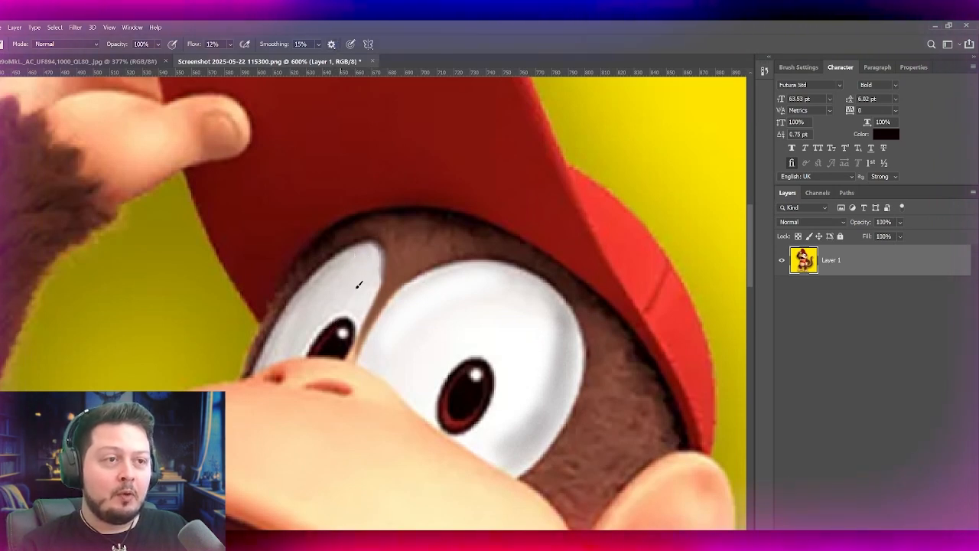
pyautogui.moveTo(358, 327); pyautogui.dragTo(374, 258)
pyautogui.hotkey('ctrl', 'z')
pyautogui.moveTo(359, 324)
pyautogui.mouseDown()
pyautogui.moveTo(368, 244)
pyautogui.moveTo(364, 315)
pyautogui.mouseUp()
pyautogui.hotkey('ctrl', 'z')
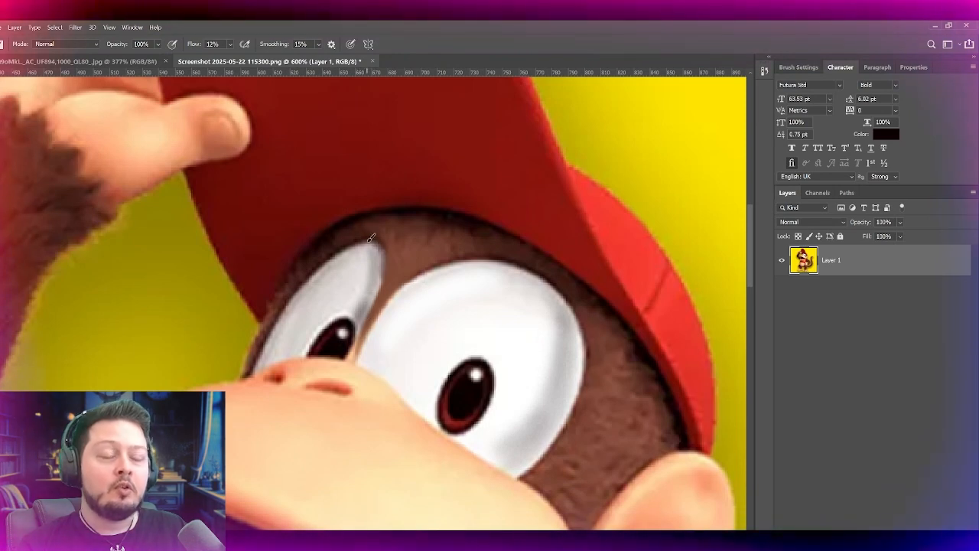
pyautogui.moveTo(369, 266); pyautogui.dragTo(354, 310)
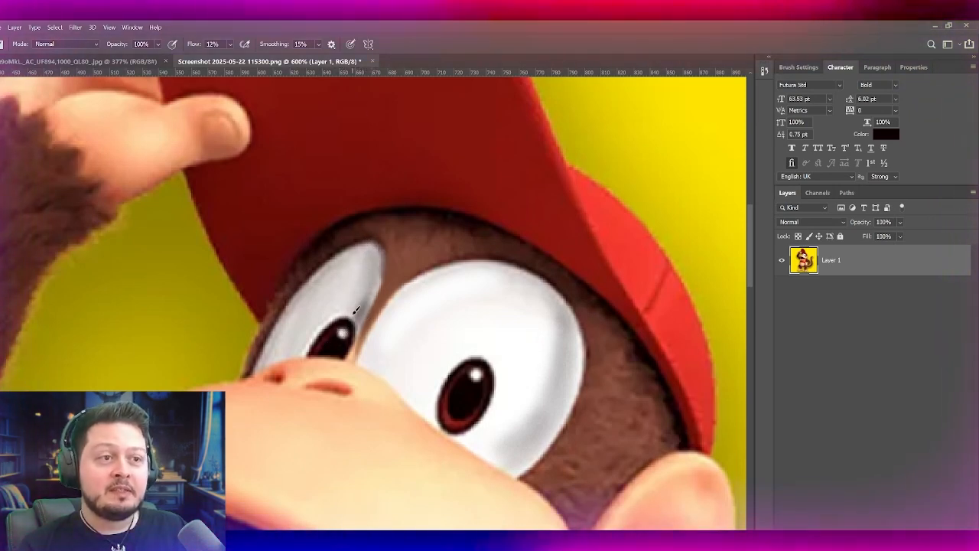
pyautogui.moveTo(367, 273); pyautogui.dragTo(370, 295)
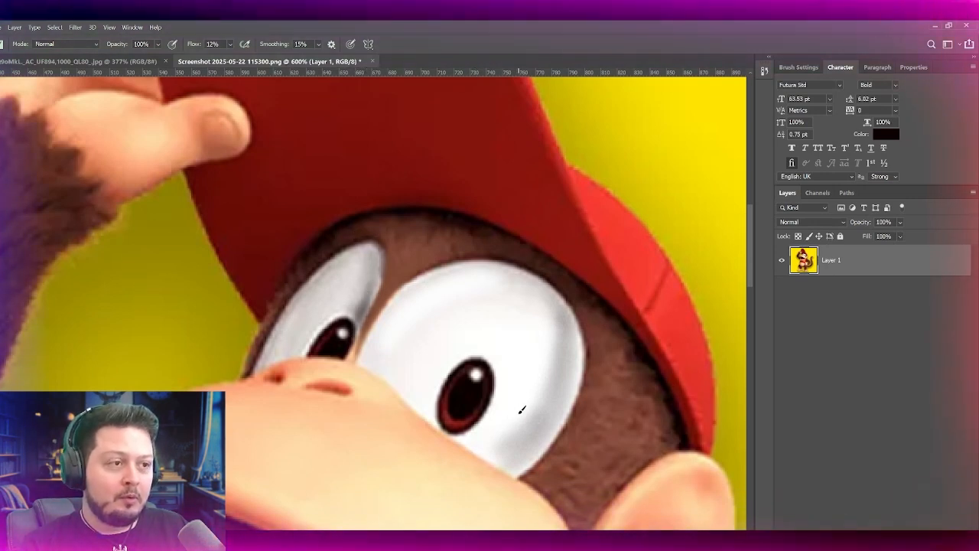
# Step: Deepen the soft grey shading along the large eye's lower-right edge, undoing unwanted strokes
pyautogui.moveTo(493, 453); pyautogui.dragTo(522, 416)
pyautogui.hotkey('ctrl', 'z')
pyautogui.moveTo(559, 344)
pyautogui.mouseDown()
pyautogui.moveTo(501, 446)
pyautogui.moveTo(534, 369)
pyautogui.mouseUp()
pyautogui.hotkey('ctrl', 'z')
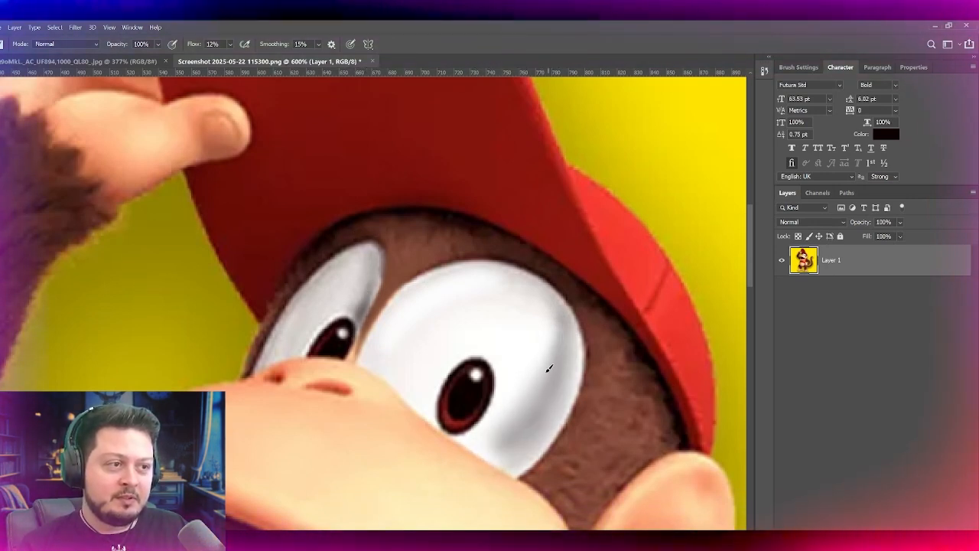
pyautogui.moveTo(564, 387); pyautogui.dragTo(524, 431)
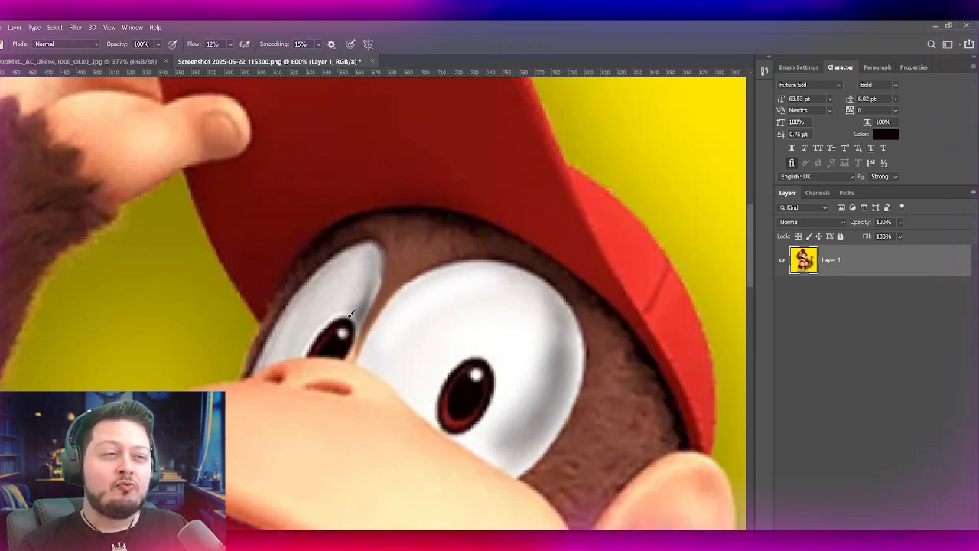
# Step: Try to brush a white highlight along the large eye's upper-left edge
pyautogui.press('x')
pyautogui.moveTo(379, 346); pyautogui.dragTo(460, 264)
pyautogui.hotkey('ctrl', 'z')
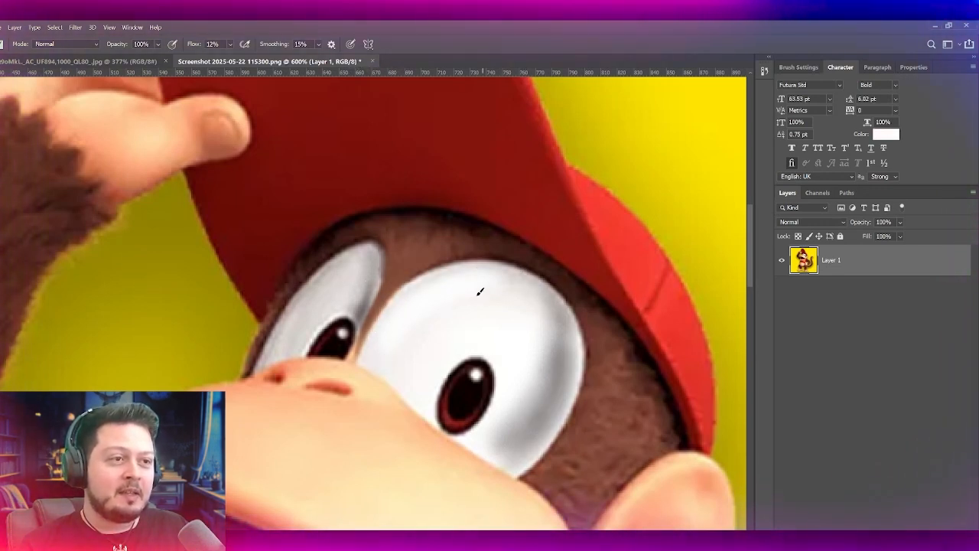
pyautogui.moveTo(376, 349); pyautogui.dragTo(427, 313)
pyautogui.hotkey('ctrl', 'z')
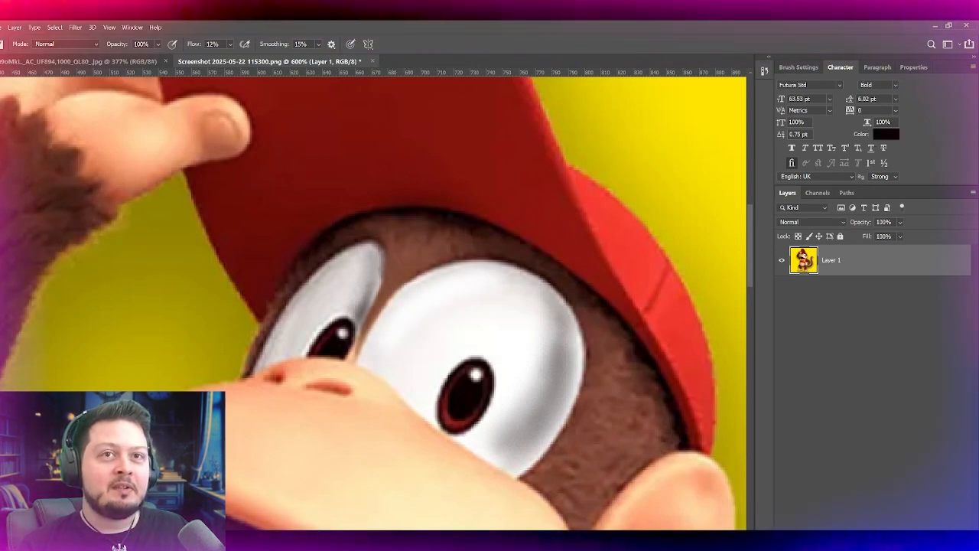
# Step: Examine the shading on both eyes at several magnifications
pyautogui.press('w')
pyautogui.hotkey('ctrl', '-')
pyautogui.hotkey('ctrl', '-')
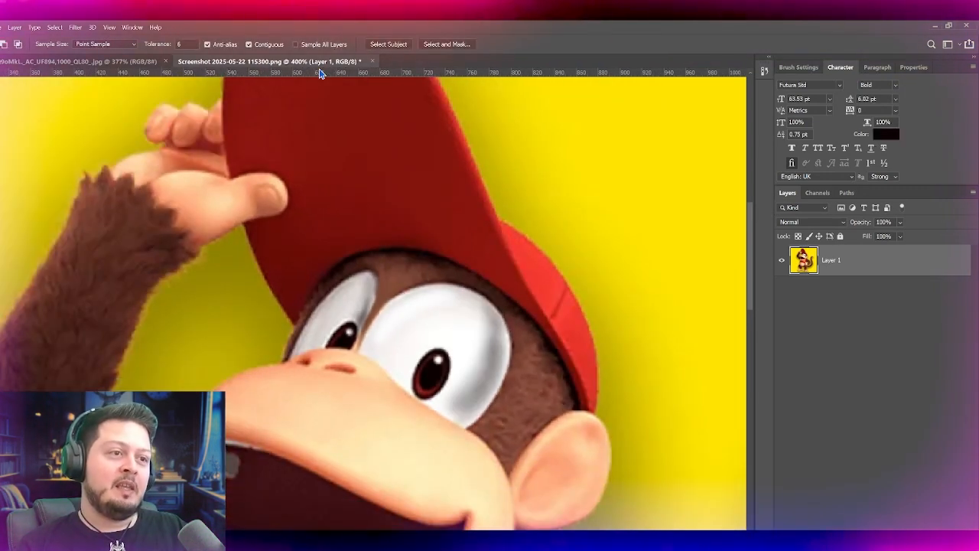
pyautogui.hotkey('ctrl', '+')
pyautogui.hotkey('ctrl', '-')
pyautogui.hotkey('ctrl', '+')
pyautogui.hotkey('ctrl', '+')
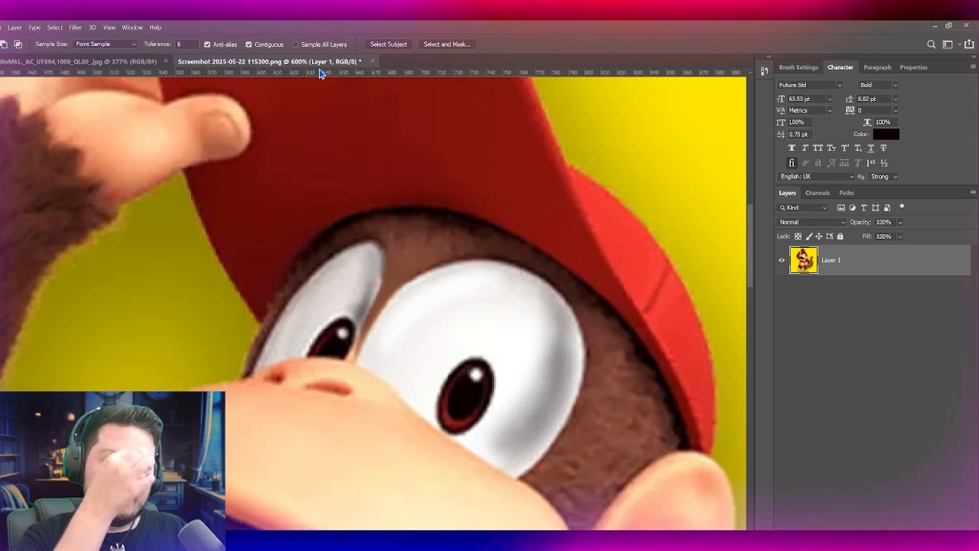
pyautogui.hotkey('ctrl', '+')
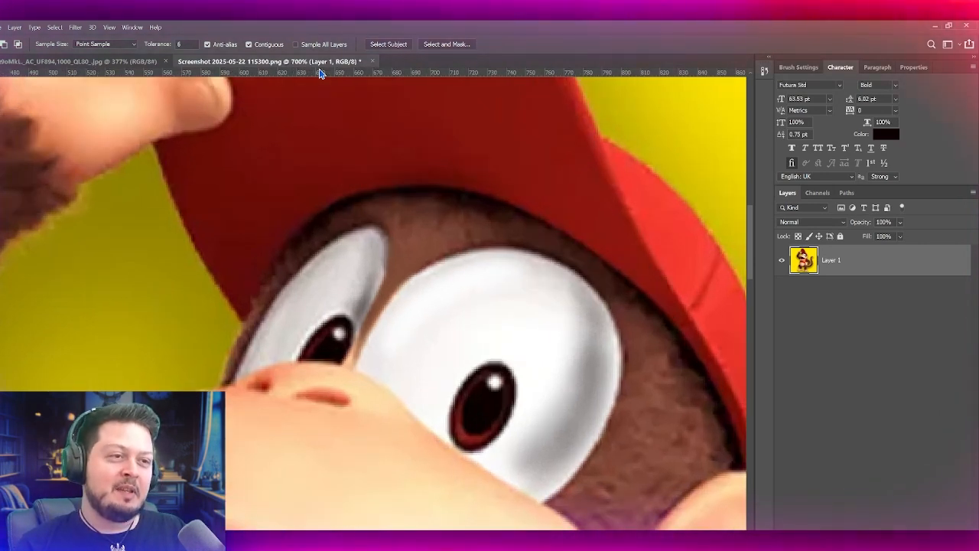
# Step: Touch up the large eye's left edge with white and darken the upper inner edge of the smaller eye
pyautogui.press('b')
pyautogui.keyDown('alt'); pyautogui.click(400, 312); pyautogui.keyUp('alt')
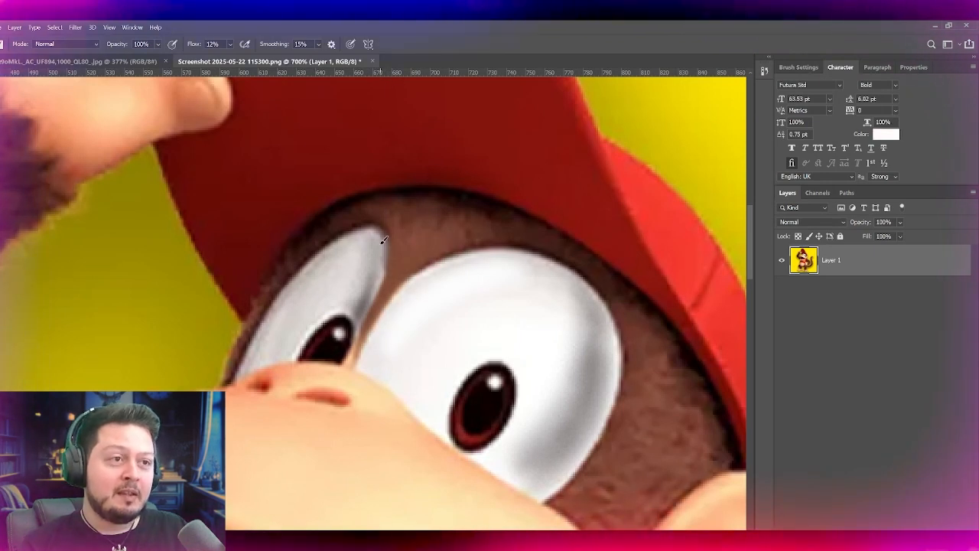
pyautogui.keyDown('alt'); pyautogui.click(363, 228); pyautogui.keyUp('alt')
pyautogui.moveTo(376, 232); pyautogui.dragTo(384, 272)
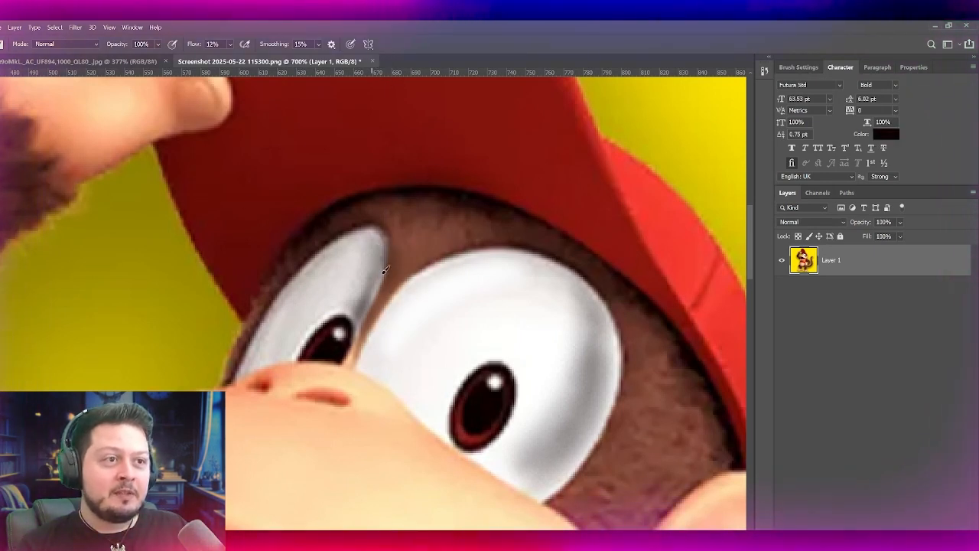
# Step: Brush sampled off-white at 47% flow along the smaller eye's upper and inner edge to widen it, undoing the unwanted strokes
pyautogui.hotkey('ctrl', 'z')
pyautogui.keyDown('alt'); pyautogui.click(366, 245); pyautogui.keyUp('alt')
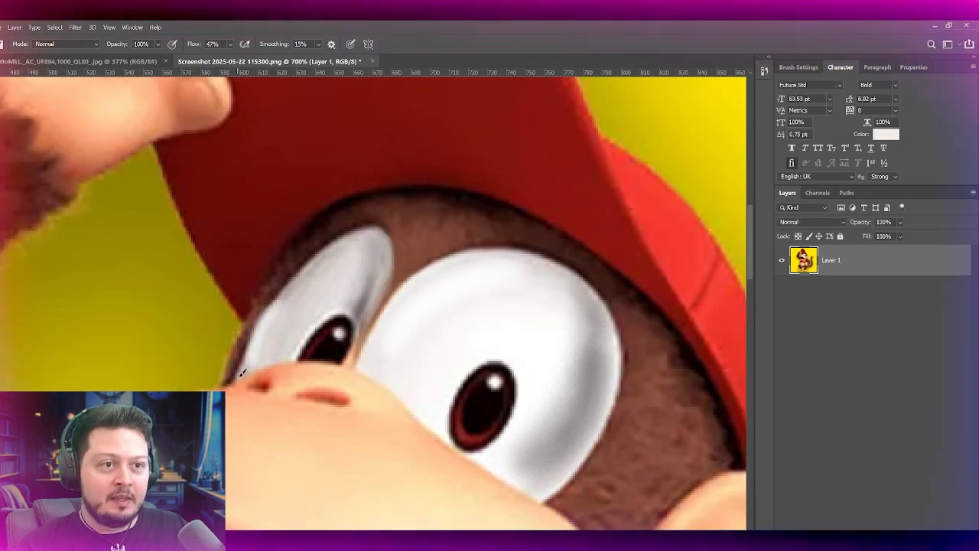
pyautogui.moveTo(297, 285)
pyautogui.mouseDown()
pyautogui.moveTo(241, 375)
pyautogui.moveTo(385, 228)
pyautogui.mouseUp()
pyautogui.hotkey('ctrl', 'z')
pyautogui.hotkey('ctrl', 'z')
pyautogui.hotkey('ctrl', 'z')
pyautogui.moveTo(249, 369)
pyautogui.mouseDown()
pyautogui.moveTo(309, 267)
pyautogui.moveTo(388, 247)
pyautogui.mouseUp()
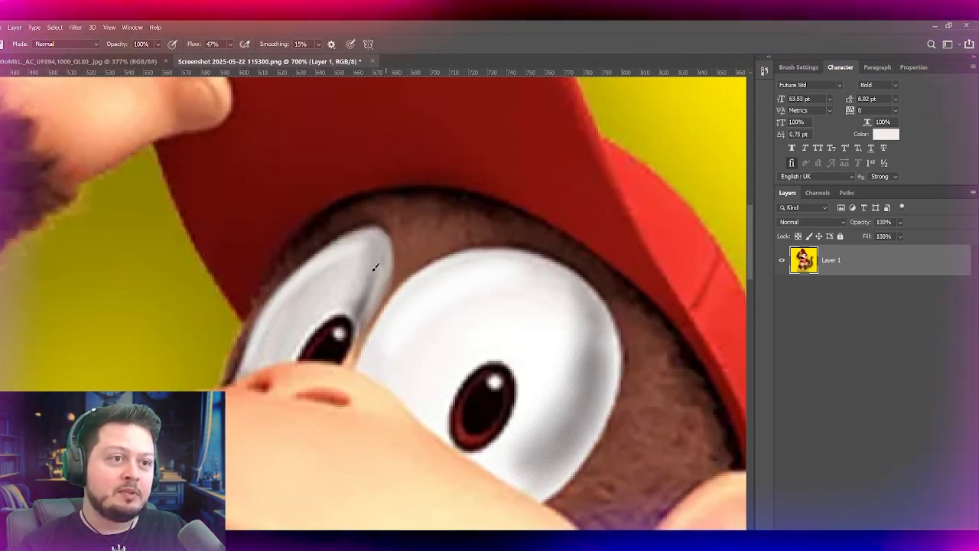
# Step: Whiten the smaller eye along its outer edge and centre, and smooth the upper part of the large eye with white
pyautogui.moveTo(246, 372); pyautogui.dragTo(305, 268)
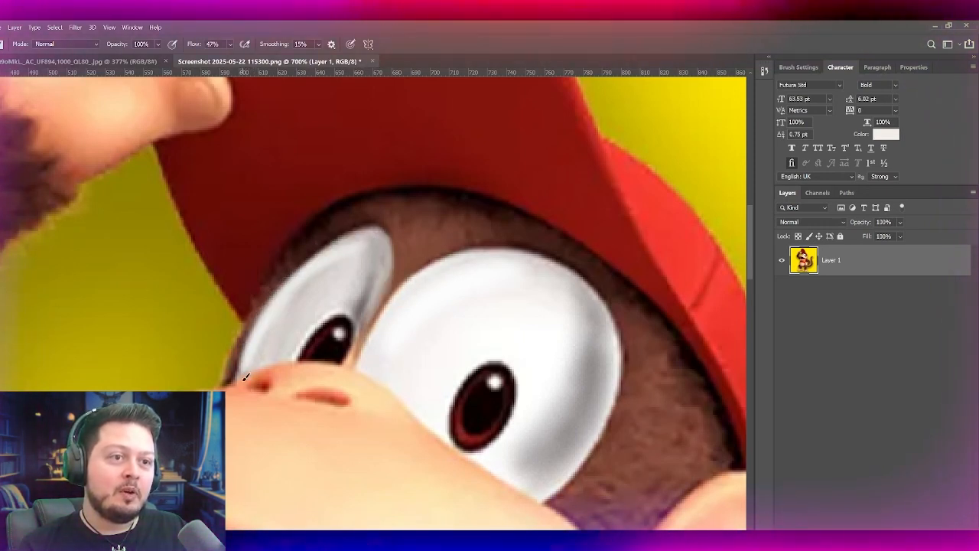
pyautogui.moveTo(252, 349); pyautogui.dragTo(368, 247)
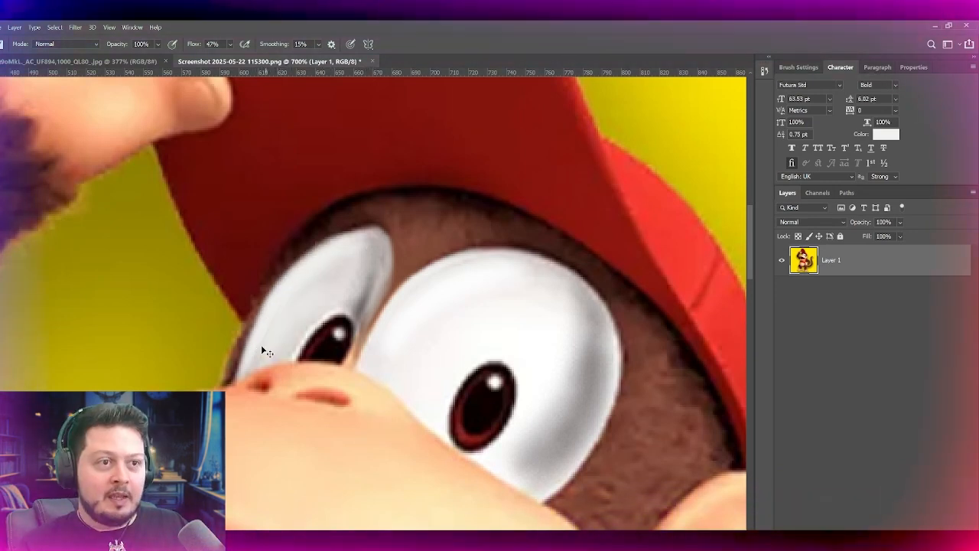
pyautogui.hotkey('ctrl', 'z')
pyautogui.moveTo(264, 346); pyautogui.dragTo(338, 257)
pyautogui.hotkey('ctrl', 'z')
pyautogui.moveTo(242, 367); pyautogui.dragTo(368, 233)
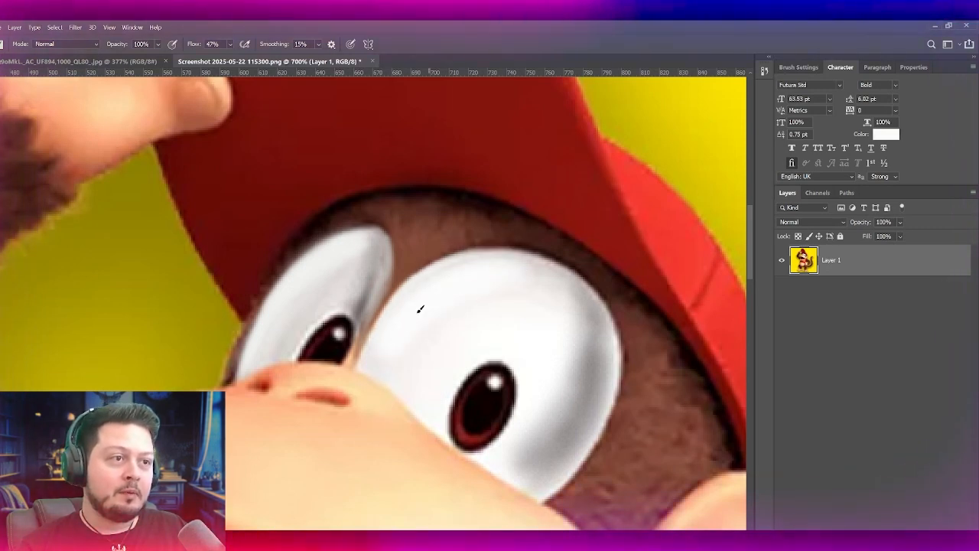
pyautogui.moveTo(432, 309); pyautogui.dragTo(539, 299)
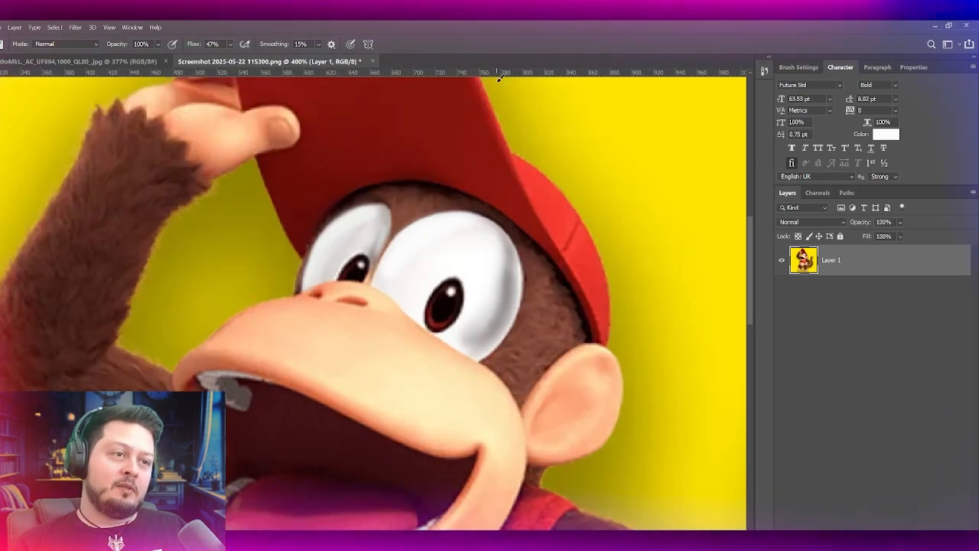
# Step: Brush sampled reddish brown over the fur of the arm resting on the hip, using Soft Light mode at 12% flow
pyautogui.moveTo(364, 388); pyautogui.dragTo(200, 259)
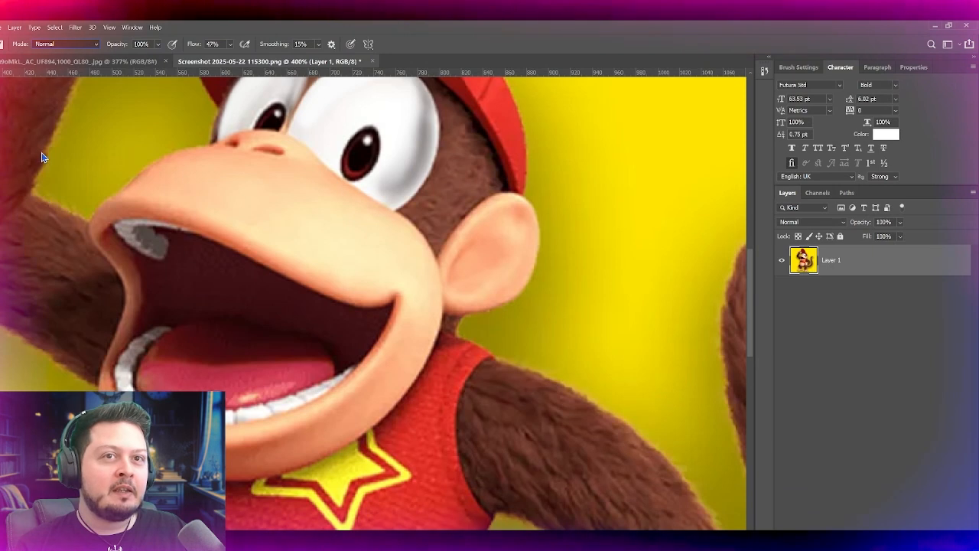
pyautogui.hotkey('shift', 'alt', 'd')
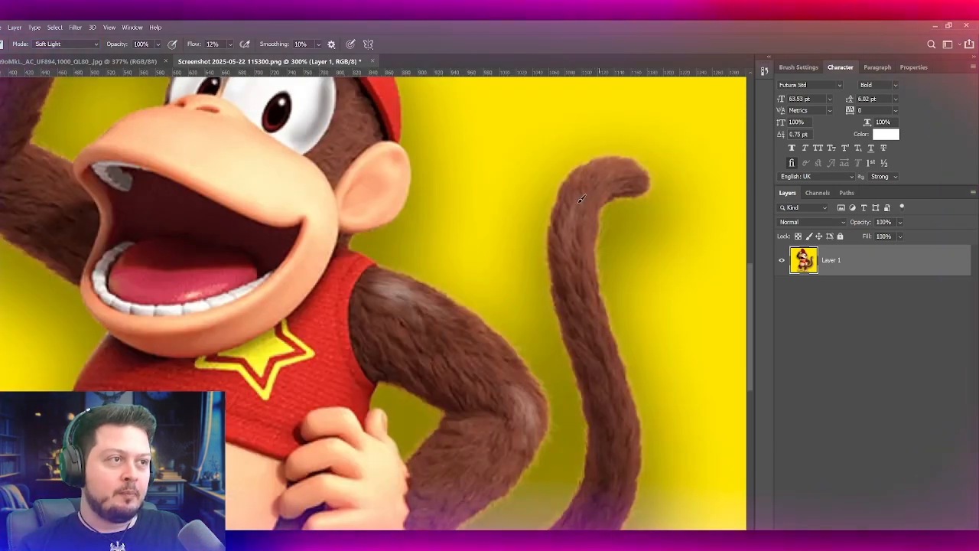
pyautogui.hotkey('ctrl', 'z')
pyautogui.moveTo(303, 174); pyautogui.dragTo(461, 415)
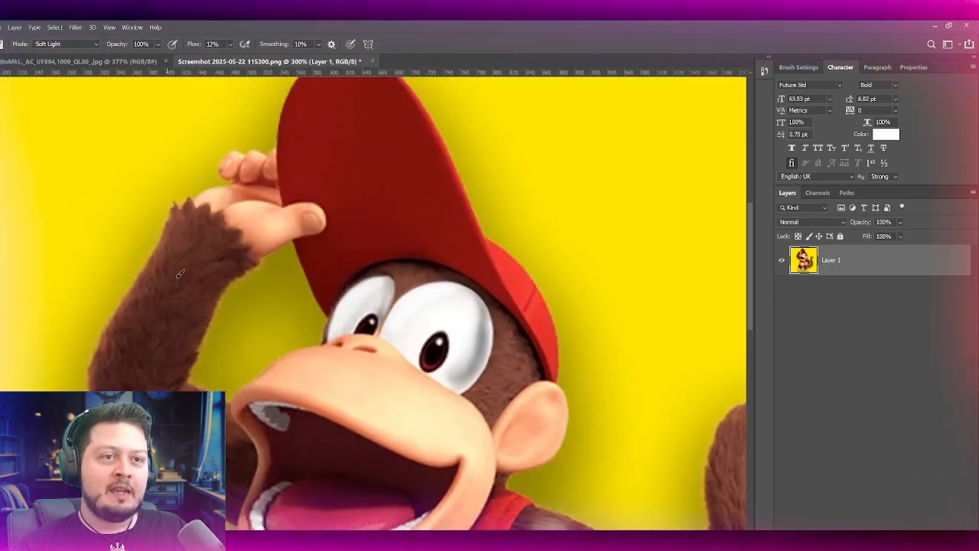
pyautogui.moveTo(429, 314); pyautogui.dragTo(297, 127)
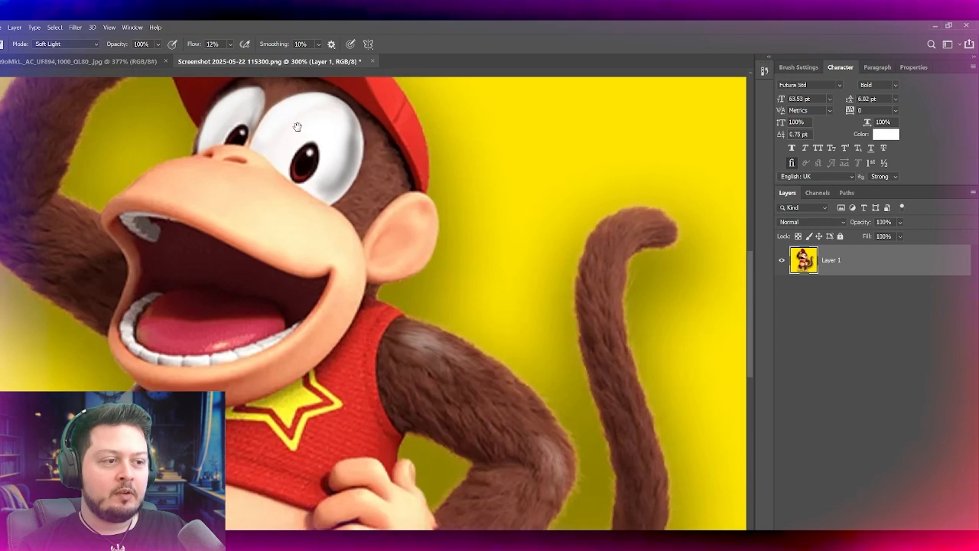
pyautogui.keyDown('alt'); pyautogui.click(438, 357); pyautogui.keyUp('alt')
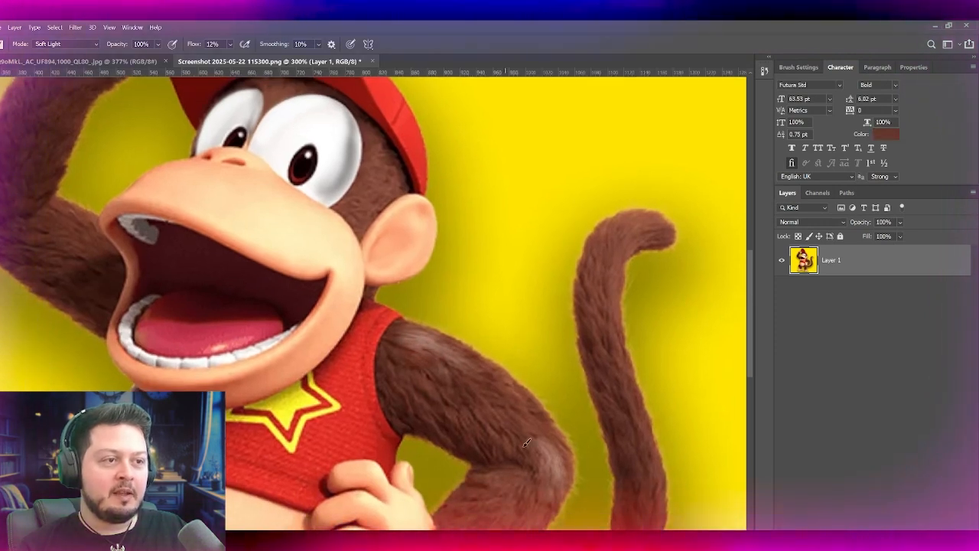
pyautogui.moveTo(492, 439); pyautogui.dragTo(408, 397)
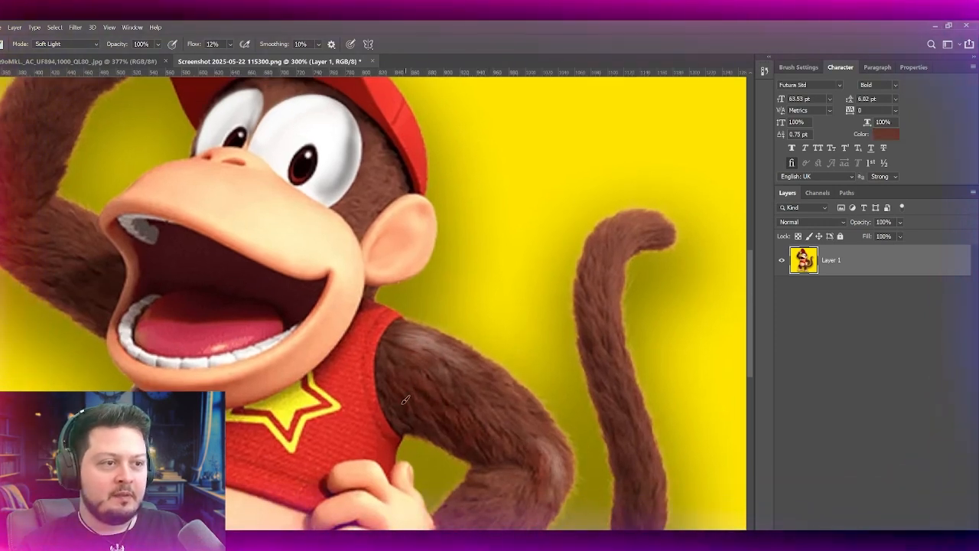
# Step: Check the fur colour in the reference image and try tinting the raised arm reddish brown in Color mode
pyautogui.click(82, 62)
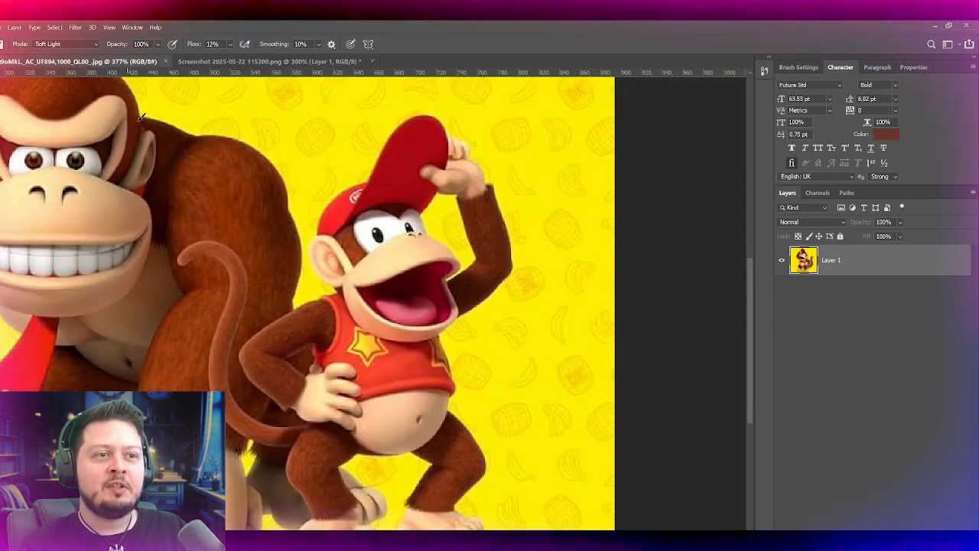
pyautogui.click(222, 61)
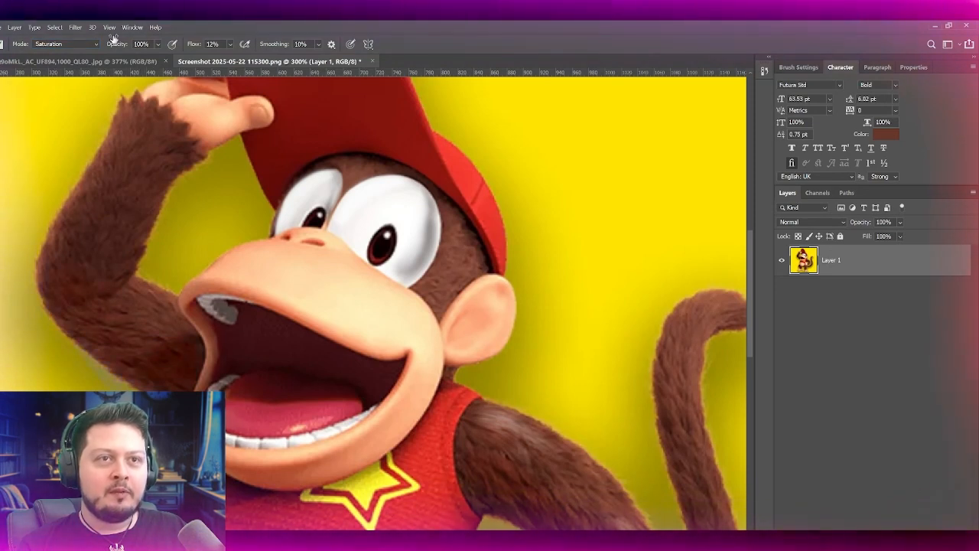
pyautogui.click(30, 321)
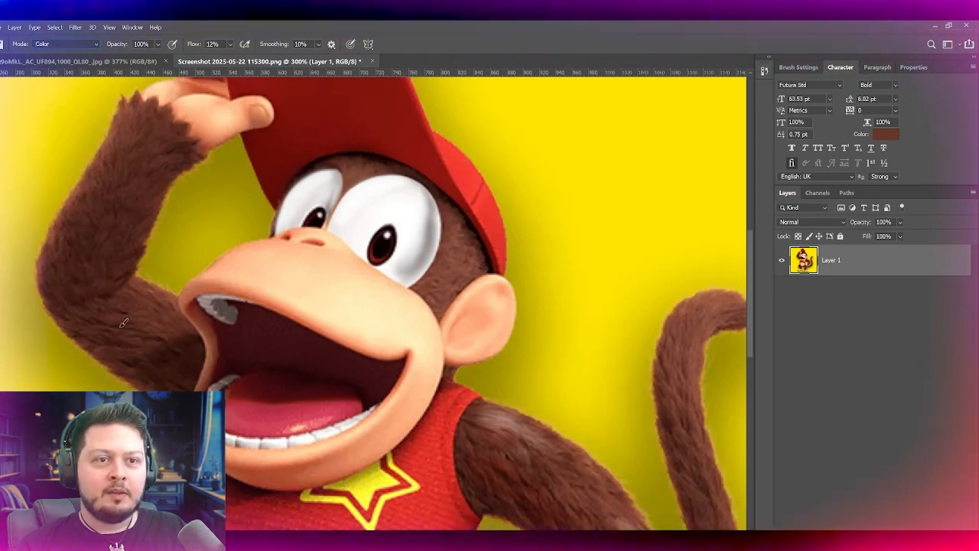
pyautogui.moveTo(176, 358); pyautogui.dragTo(127, 329)
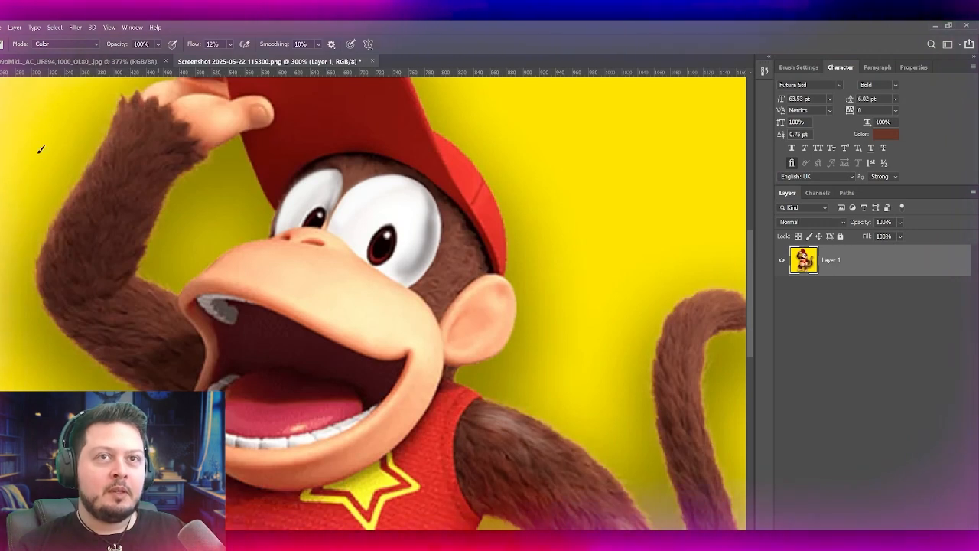
# Step: Select all the brown fur with the Magic Wand at tolerance 21, non-contiguous, and check the selection around the face and mouth
pyautogui.press('w')
pyautogui.scroll(-3, 207, 179)
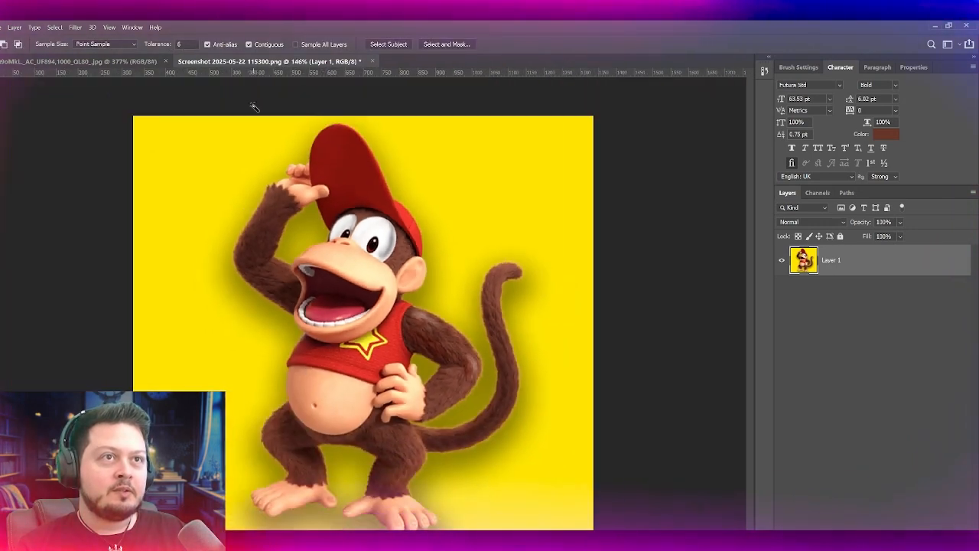
pyautogui.scroll(1, 313, 291)
pyautogui.click(277, 283)
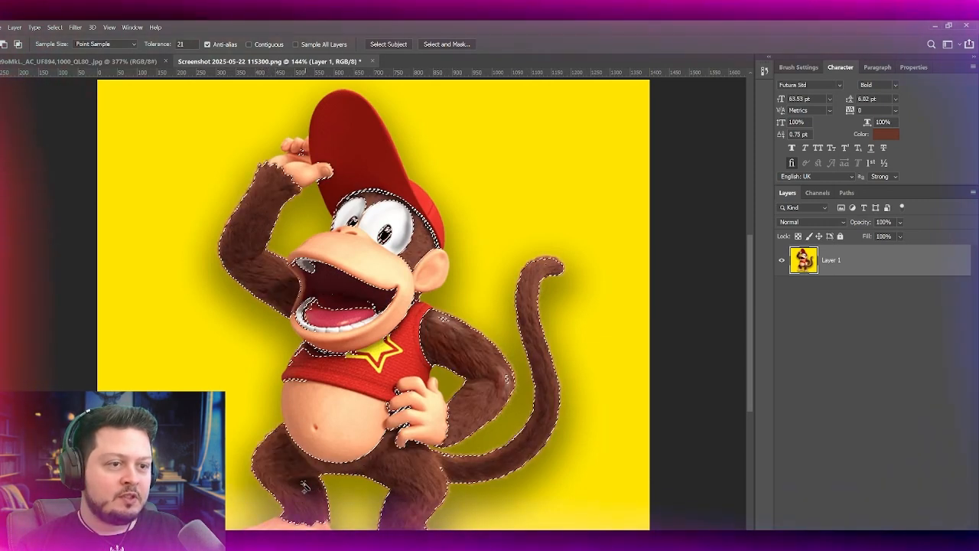
pyautogui.scroll(3, 310, 282)
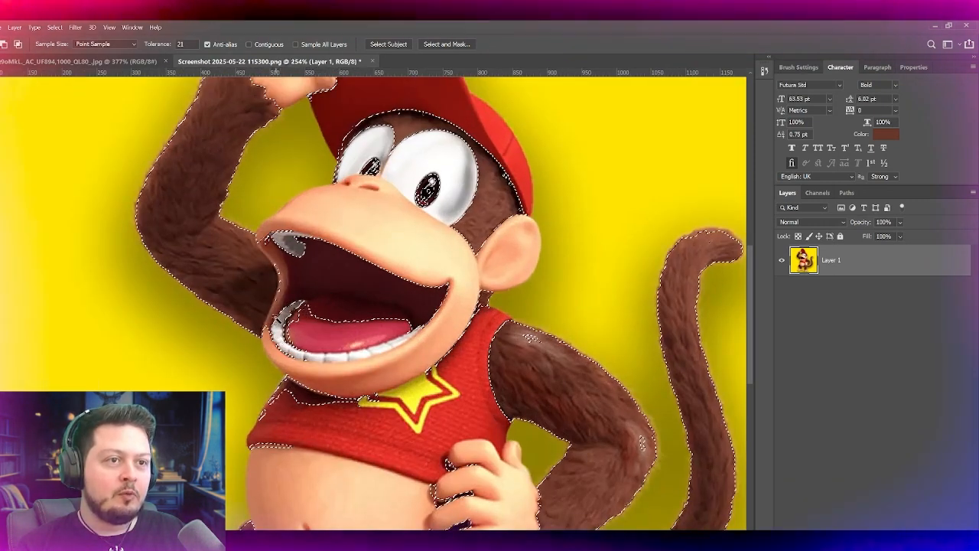
pyautogui.scroll(5, 349, 330)
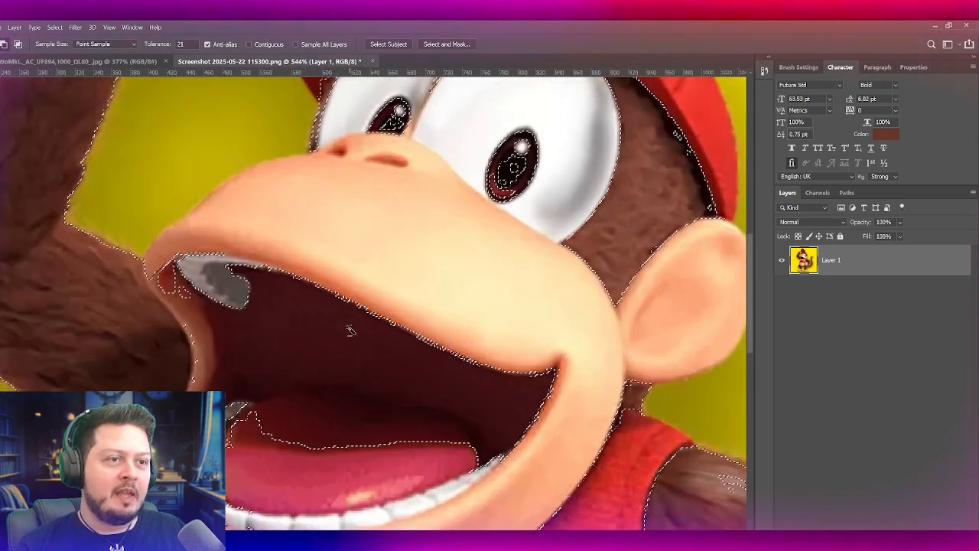
pyautogui.scroll(-5, 349, 331)
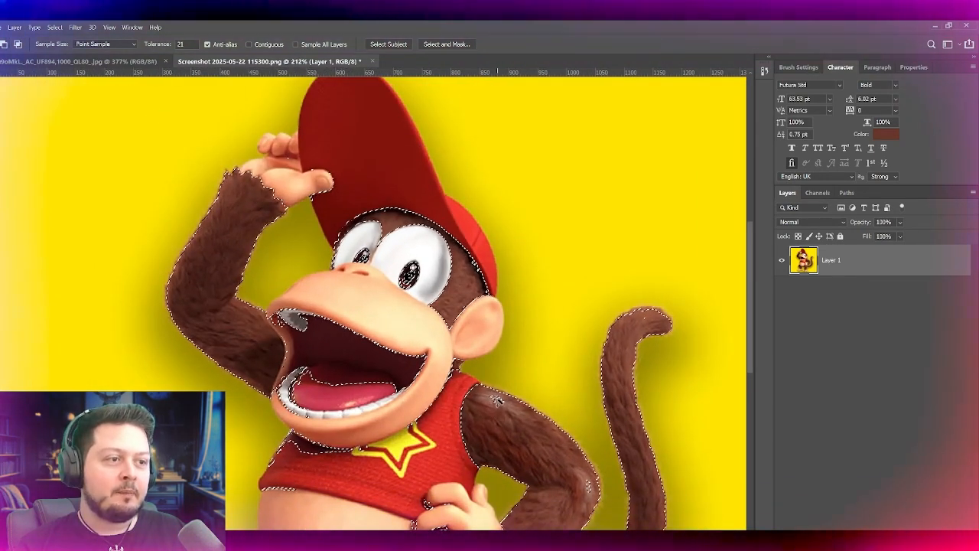
# Step: Shift the selected fur to a more saturated reddish brown and clear the selection
pyautogui.press('i')
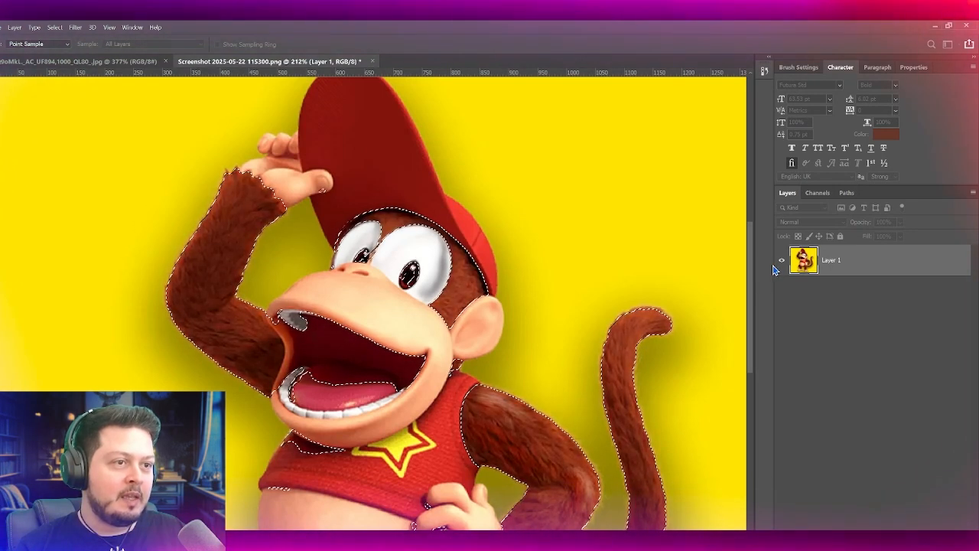
pyautogui.click(858, 196)
pyautogui.scroll(-3, 475, 358)
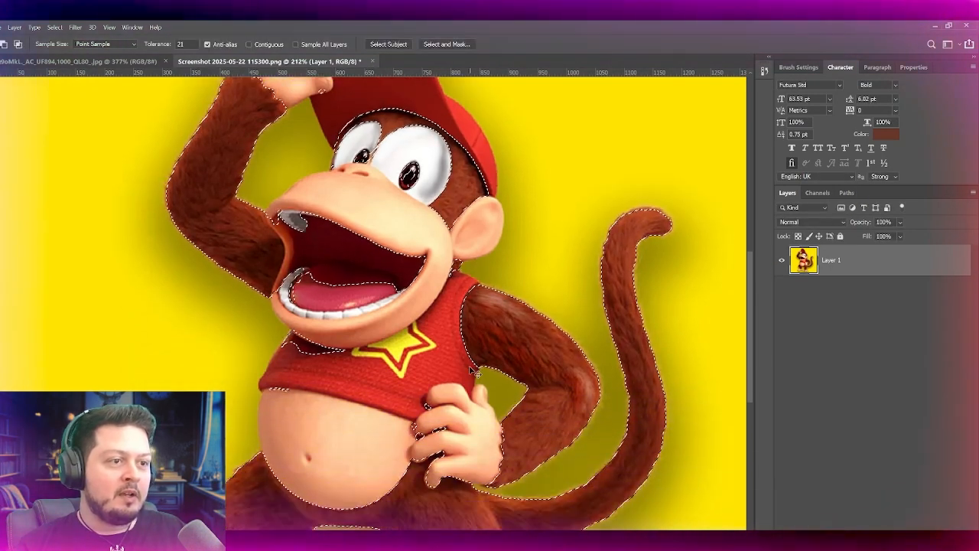
pyautogui.hotkey('ctrl', 'd')
pyautogui.scroll(-3, 458, 382)
pyautogui.scroll(1, 402, 341)
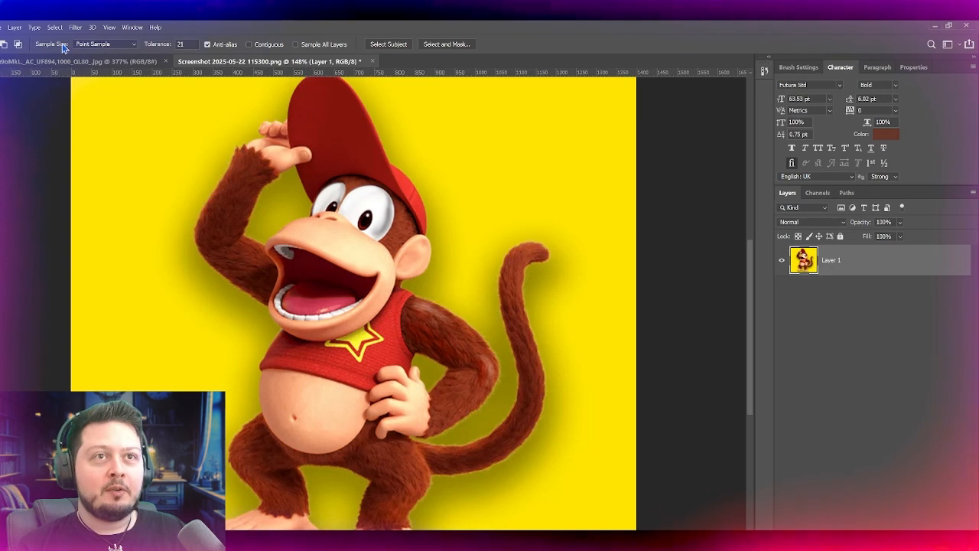
# Step: Compare the recoloured fur with the reference image and try another pass on the reselected brown fur
pyautogui.click(77, 61)
pyautogui.click(268, 61)
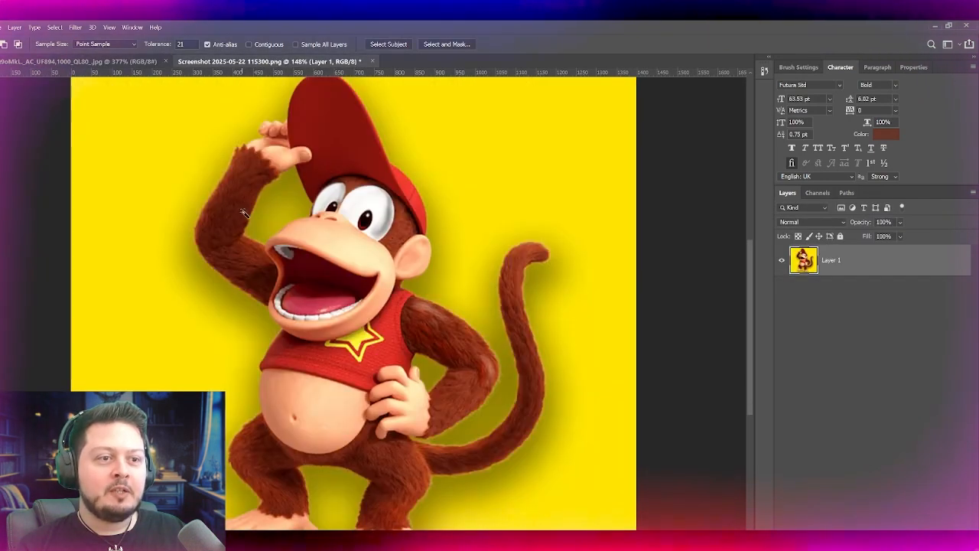
pyautogui.scroll(1, 236, 378)
pyautogui.scroll(2, 486, 414)
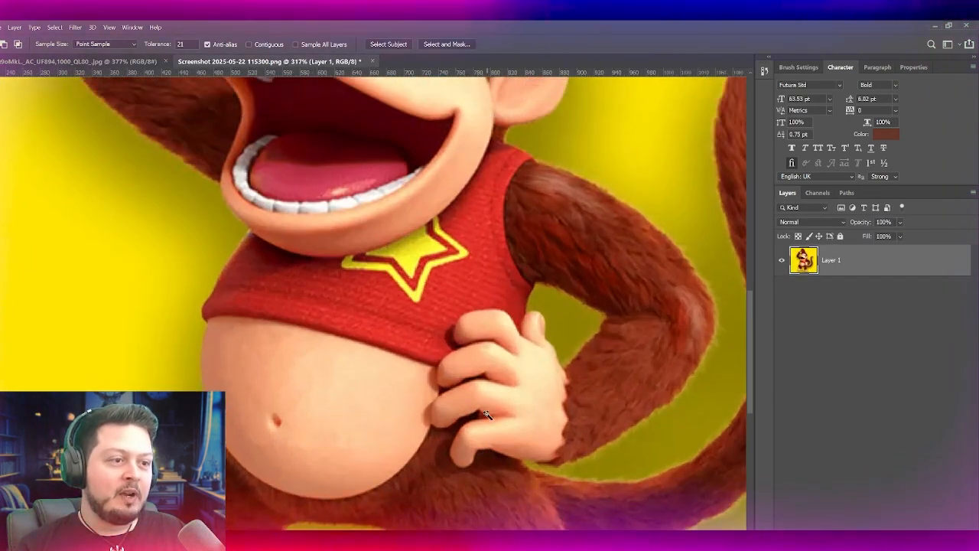
pyautogui.scroll(-3, 485, 413)
pyautogui.click(472, 419)
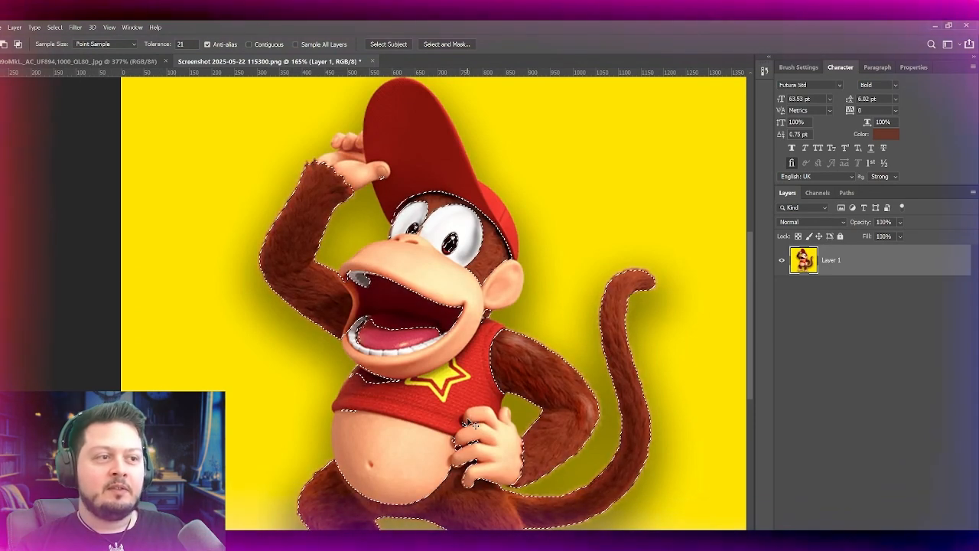
pyautogui.scroll(2, 533, 413)
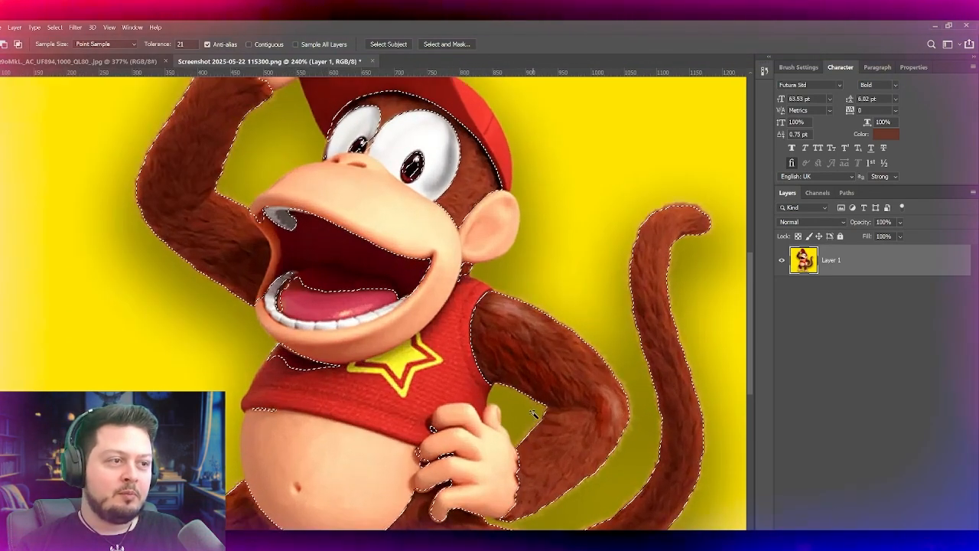
pyautogui.scroll(-2, 511, 409)
pyautogui.hotkey('ctrl', 'z')
pyautogui.scroll(-2, 370, 405)
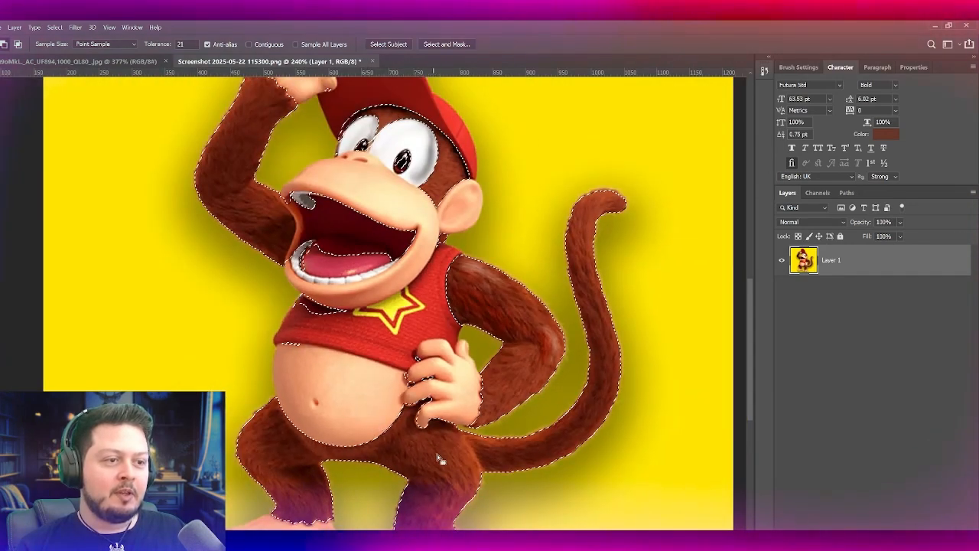
pyautogui.hotkey('ctrl', 'd')
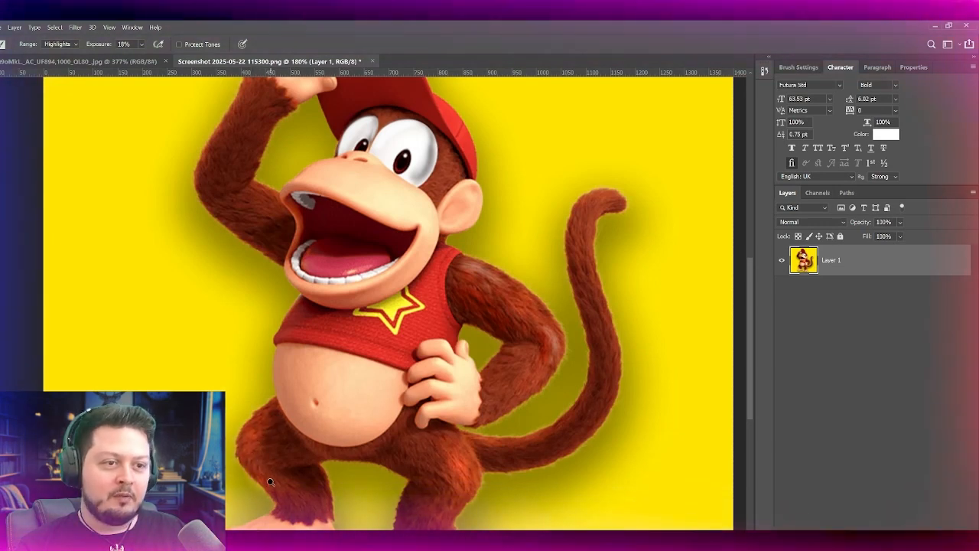
# Step: Sample the dark red of the mouth interior and brush it over the grey upper teeth in Color mode
pyautogui.scroll(2, 238, 203)
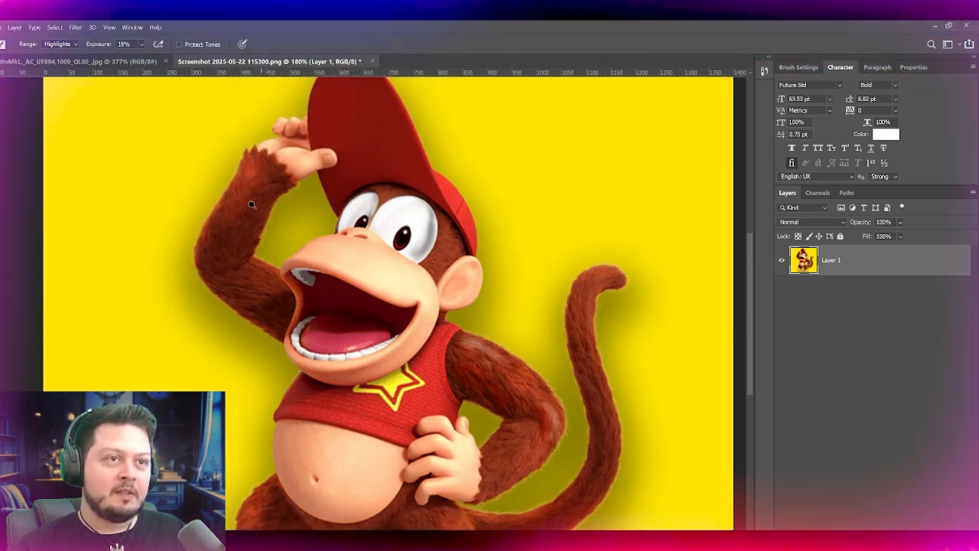
pyautogui.scroll(3, 286, 265)
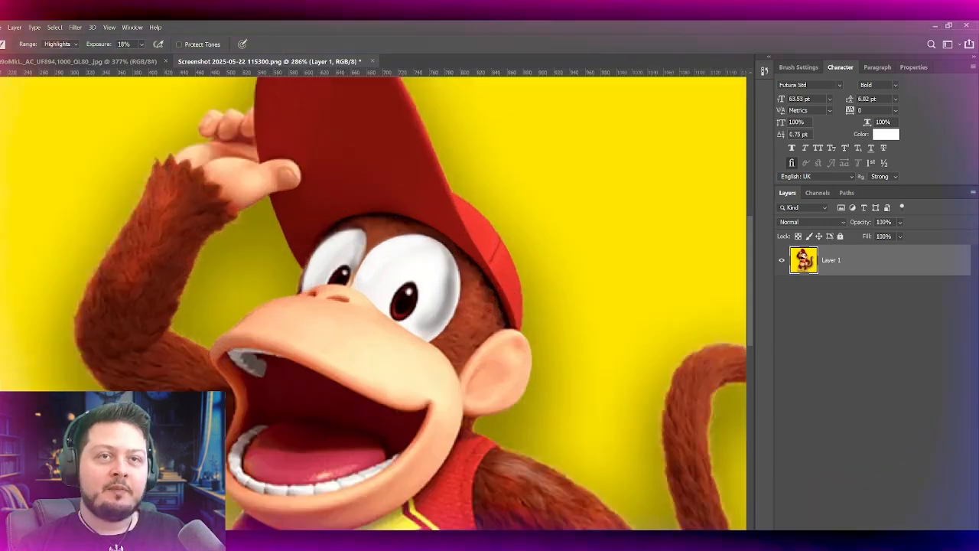
pyautogui.press('w')
pyautogui.scroll(2, 352, 318)
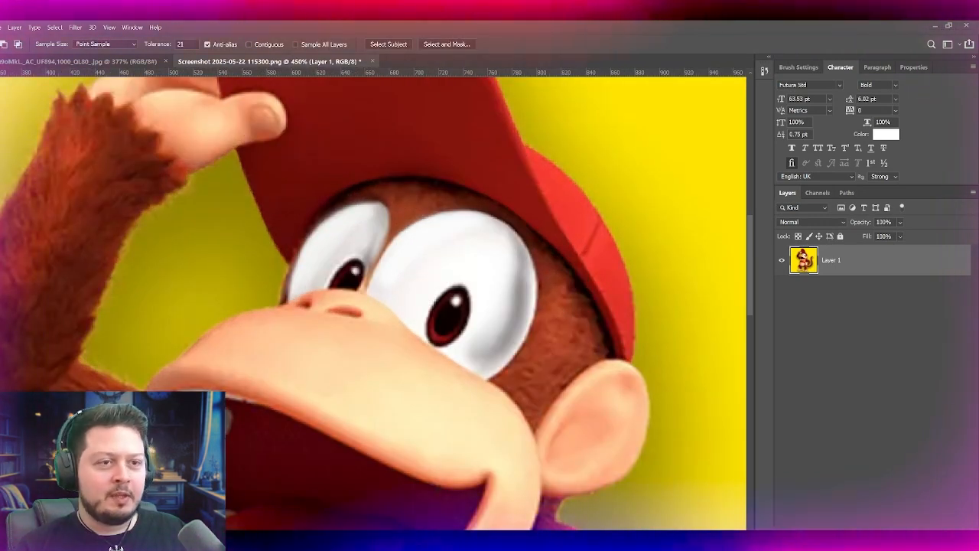
pyautogui.hscroll(-2, 191, 429)
pyautogui.scroll(3, 298, 310)
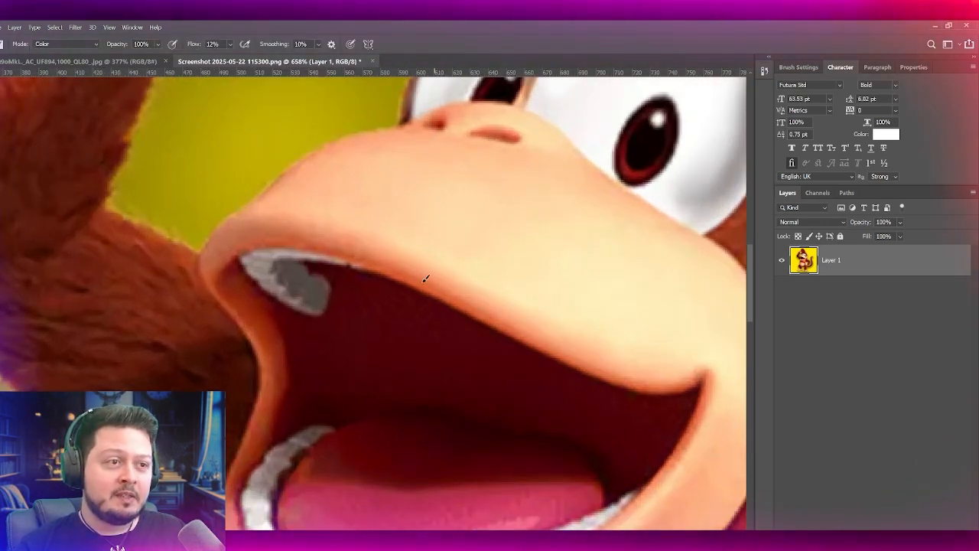
pyautogui.keyDown('alt'); pyautogui.click(340, 298); pyautogui.keyUp('alt')
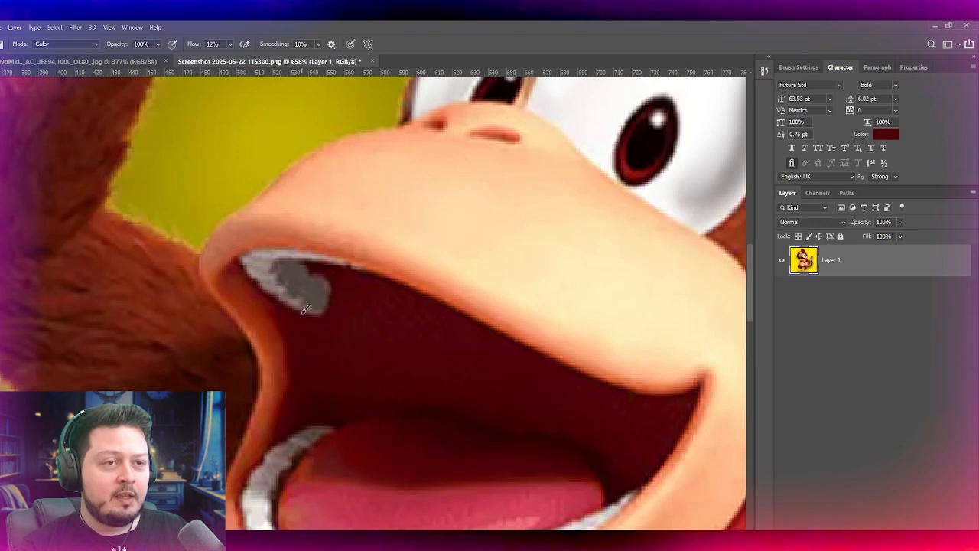
pyautogui.moveTo(304, 304); pyautogui.dragTo(318, 298)
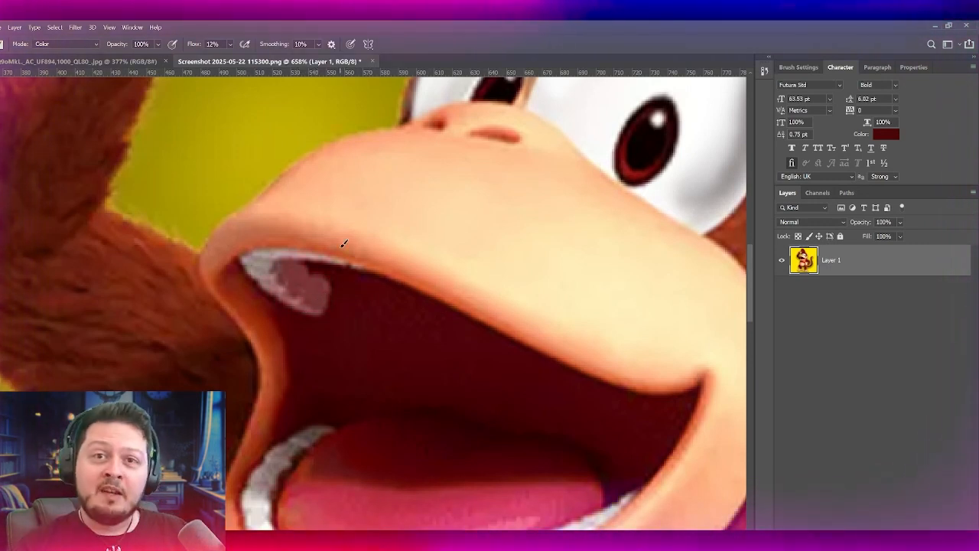
# Step: Set the brush to Normal mode with 47% flow and paint the upper teeth over in the dark mouth red
pyautogui.scroll(2, 336, 246)
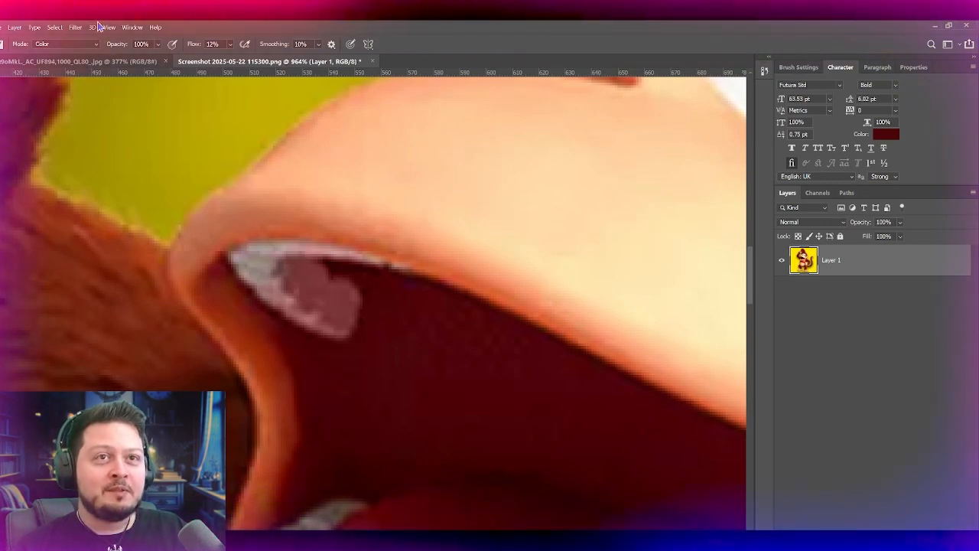
pyautogui.click(80, 44)
pyautogui.click(43, 59)
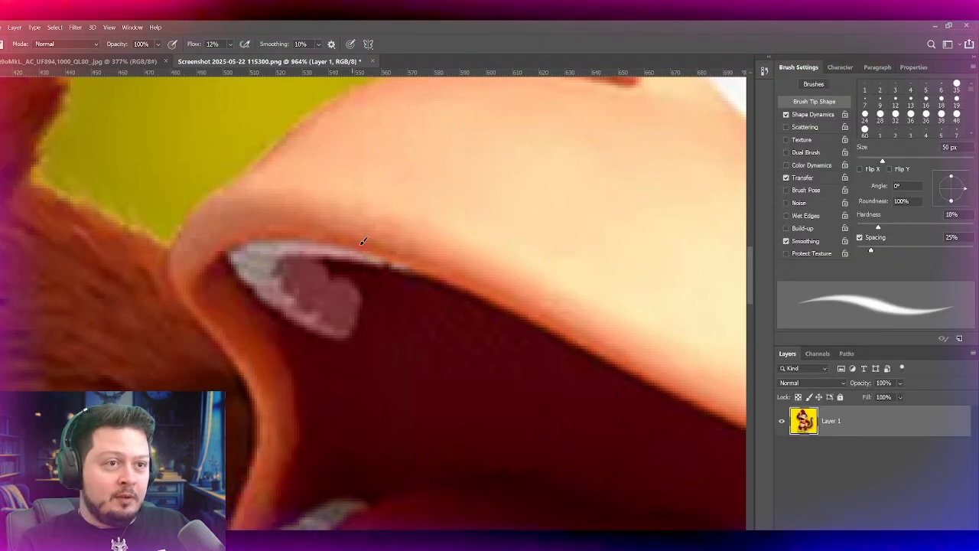
pyautogui.moveTo(191, 44)
pyautogui.mouseDown()
pyautogui.moveTo(218, 61)
pyautogui.moveTo(209, 62)
pyautogui.mouseUp()
pyautogui.moveTo(304, 284); pyautogui.dragTo(335, 321)
pyautogui.moveTo(278, 285)
pyautogui.mouseDown()
pyautogui.moveTo(234, 262)
pyautogui.moveTo(335, 257)
pyautogui.mouseUp()
pyautogui.hotkey('ctrl', 'z')
pyautogui.moveTo(245, 253)
pyautogui.mouseDown()
pyautogui.moveTo(428, 305)
pyautogui.moveTo(253, 258)
pyautogui.moveTo(409, 292)
pyautogui.moveTo(319, 264)
pyautogui.moveTo(349, 267)
pyautogui.mouseUp()
pyautogui.hotkey('ctrl', 'z')
pyautogui.moveTo(284, 256)
pyautogui.mouseDown()
pyautogui.moveTo(388, 268)
pyautogui.moveTo(382, 262)
pyautogui.mouseUp()
pyautogui.hotkey('ctrl', 'z')
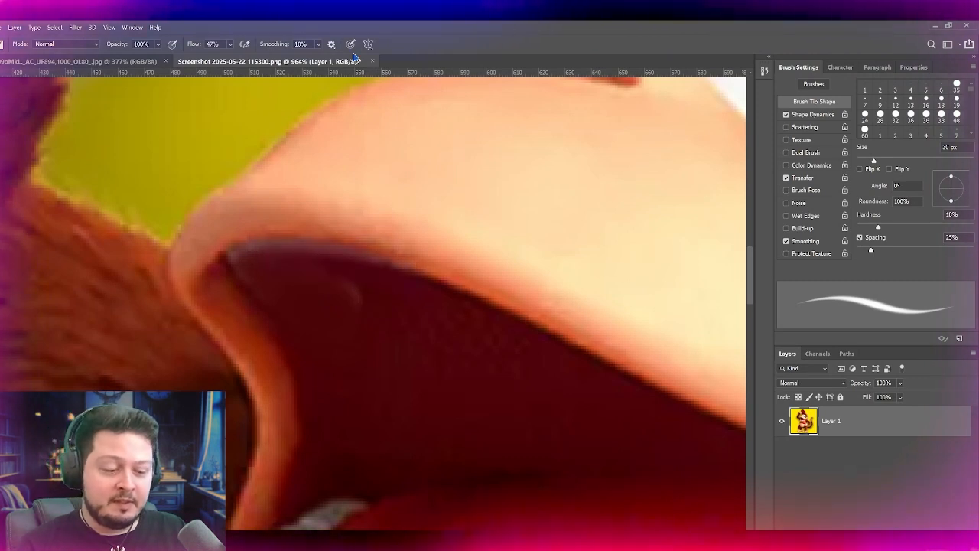
# Step: Reduce the brush to 20 px and paint over the remaining tooth outline inside the upper mouth
pyautogui.press('[')
pyautogui.press('[')
pyautogui.moveTo(363, 299); pyautogui.dragTo(350, 295)
pyautogui.moveTo(273, 262)
pyautogui.mouseDown()
pyautogui.moveTo(233, 264)
pyautogui.moveTo(413, 292)
pyautogui.mouseUp()
pyautogui.hotkey('ctrl', 'z')
# Step: Cover the pale line along the inner edge of the upper lip with dark red strokes, undoing the poor ones
pyautogui.hotkey('ctrl', 'z')
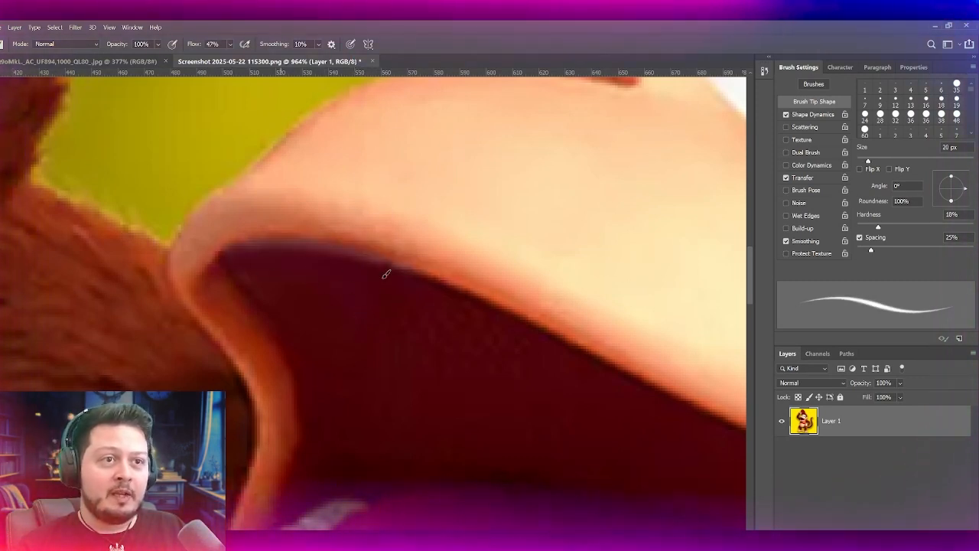
pyautogui.moveTo(222, 258); pyautogui.dragTo(414, 278)
pyautogui.hotkey('ctrl', 'z')
pyautogui.moveTo(252, 265); pyautogui.dragTo(451, 301)
pyautogui.hotkey('ctrl', 'z')
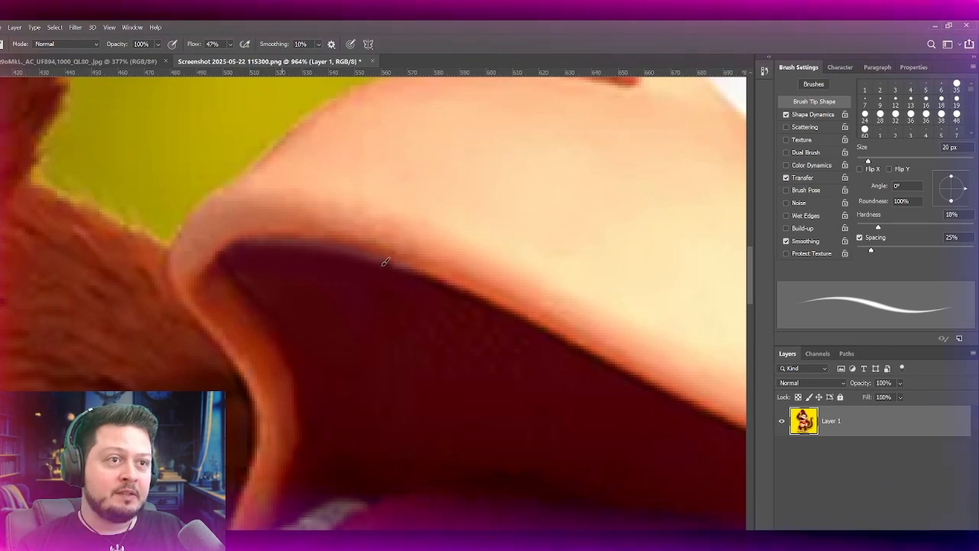
pyautogui.moveTo(242, 247)
pyautogui.mouseDown()
pyautogui.moveTo(338, 259)
pyautogui.moveTo(454, 291)
pyautogui.mouseUp()
pyautogui.moveTo(245, 257); pyautogui.dragTo(435, 285)
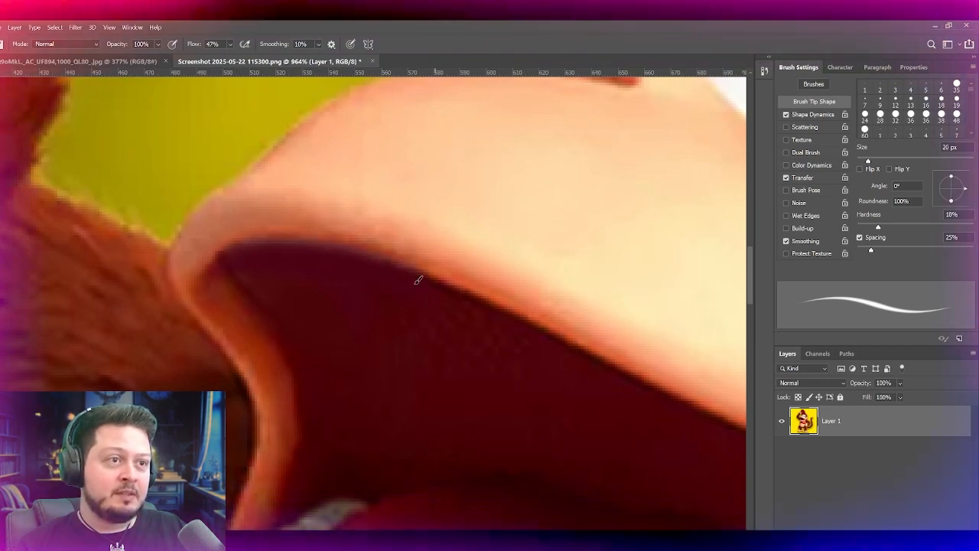
pyautogui.hotkey('ctrl', 'z')
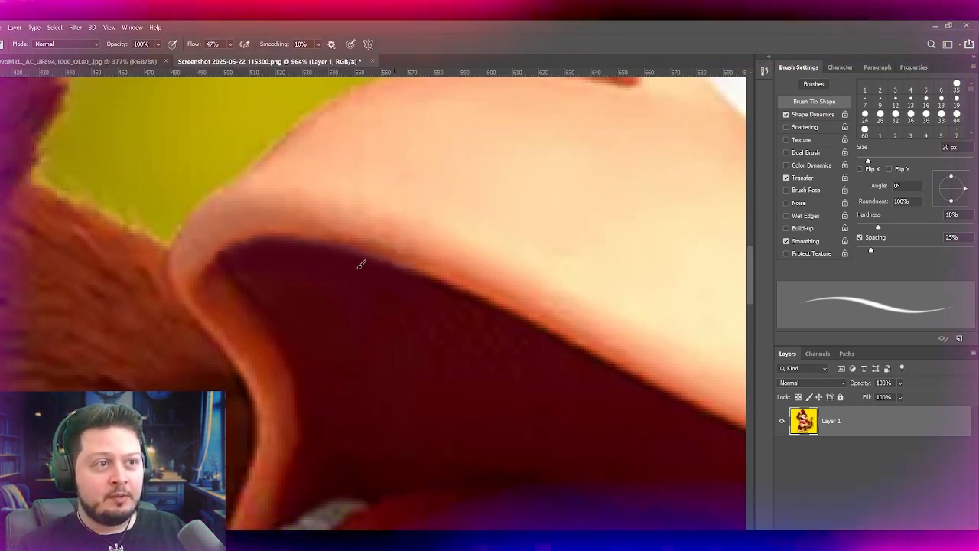
pyautogui.moveTo(295, 247); pyautogui.dragTo(227, 117)
# Step: Paint over the lower teeth around the left side of the tongue with the dark mouth colour
pyautogui.hotkey('ctrl', '-')
pyautogui.hotkey('ctrl', '-')
pyautogui.hotkey('ctrl', '-')
pyautogui.hotkey('ctrl', '-')
pyautogui.hotkey('ctrl', '-')
pyautogui.hotkey('ctrl', '-')
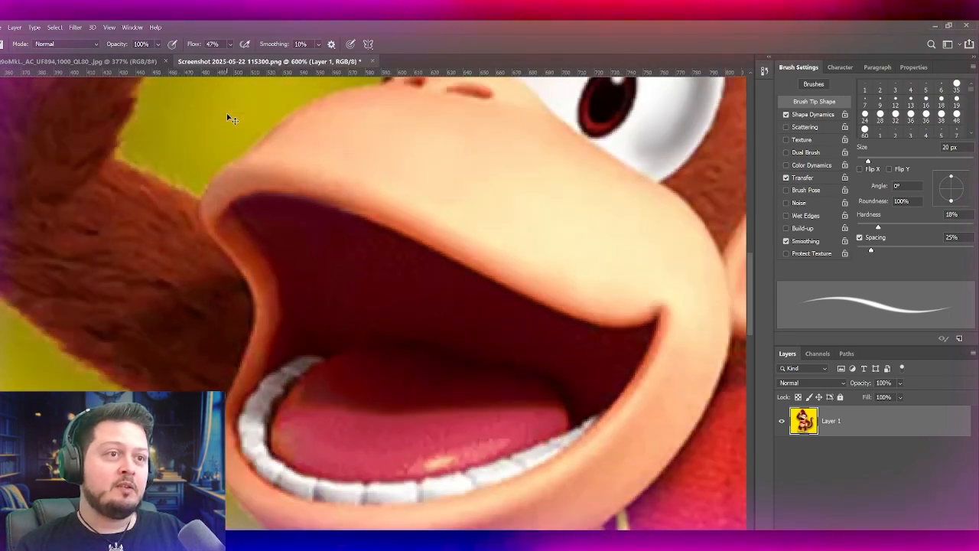
pyautogui.hotkey('ctrl', '+')
pyautogui.hotkey('ctrl', '+')
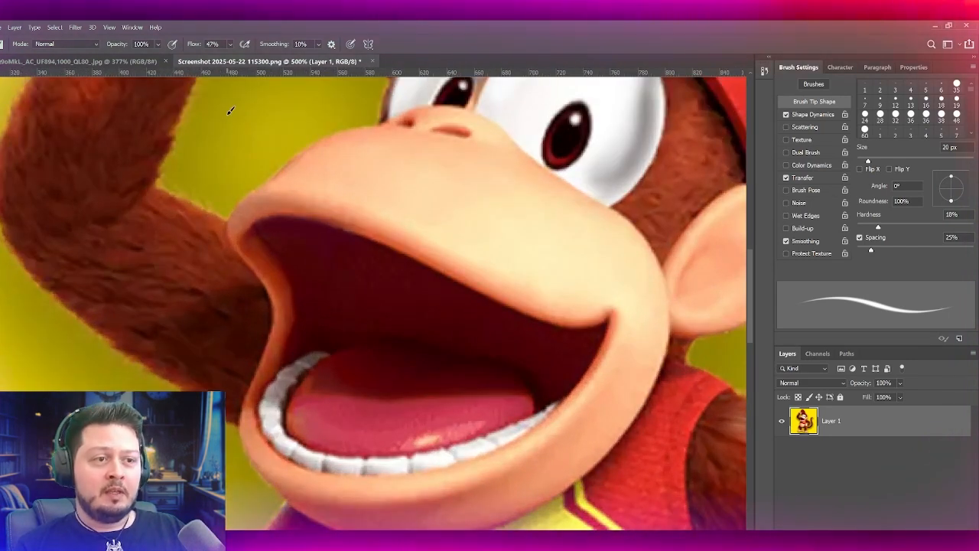
pyautogui.hotkey('ctrl', '+')
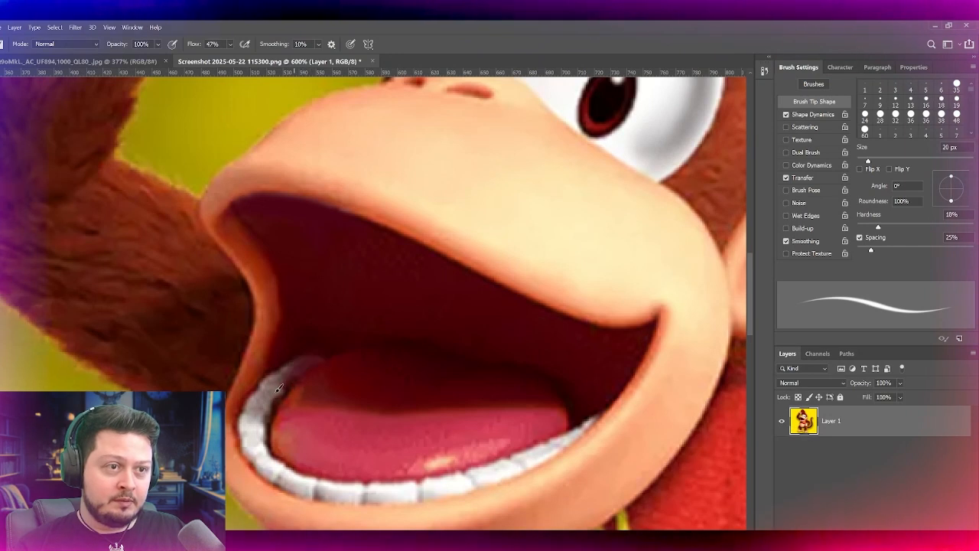
pyautogui.moveTo(331, 353); pyautogui.dragTo(306, 361)
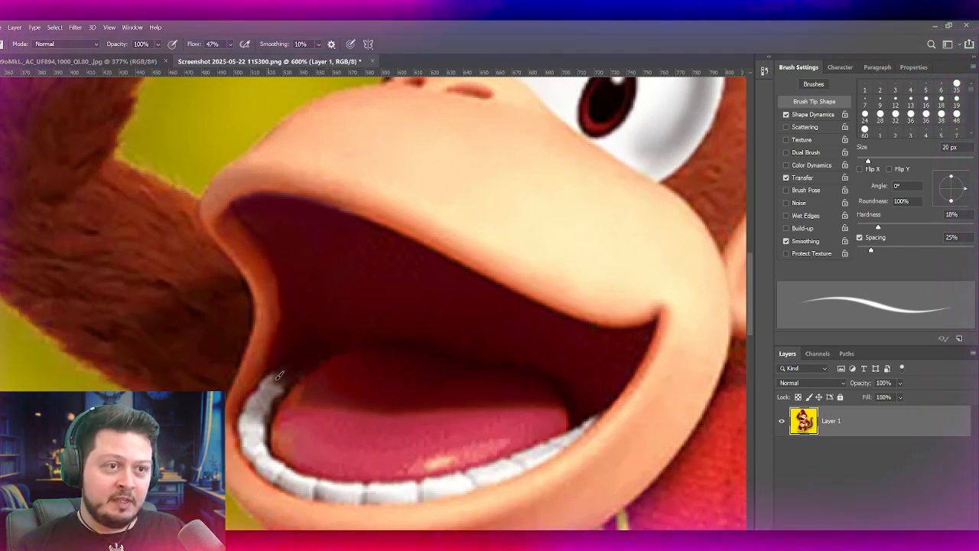
pyautogui.moveTo(276, 389)
pyautogui.mouseDown()
pyautogui.moveTo(278, 413)
pyautogui.moveTo(278, 388)
pyautogui.mouseUp()
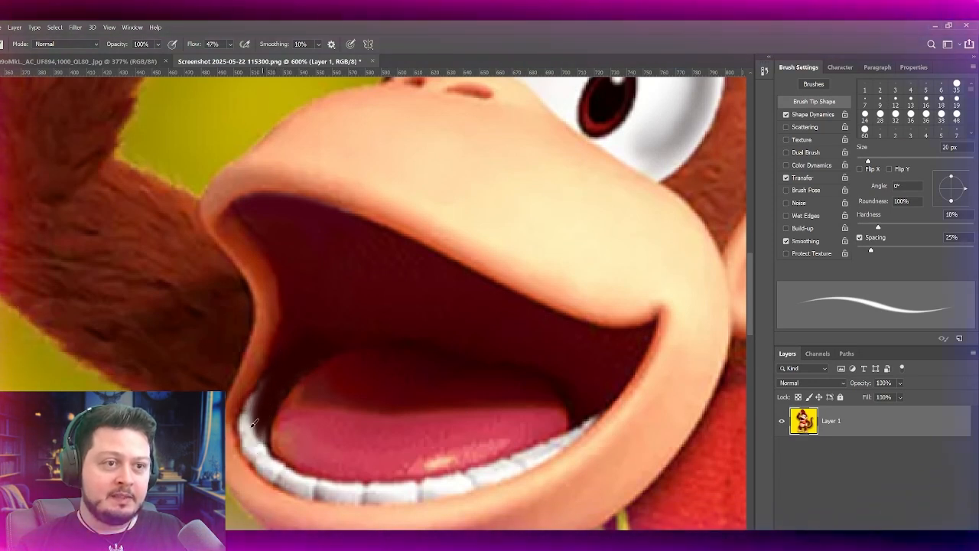
pyautogui.hotkey('ctrl', 'z')
pyautogui.moveTo(255, 403); pyautogui.dragTo(265, 459)
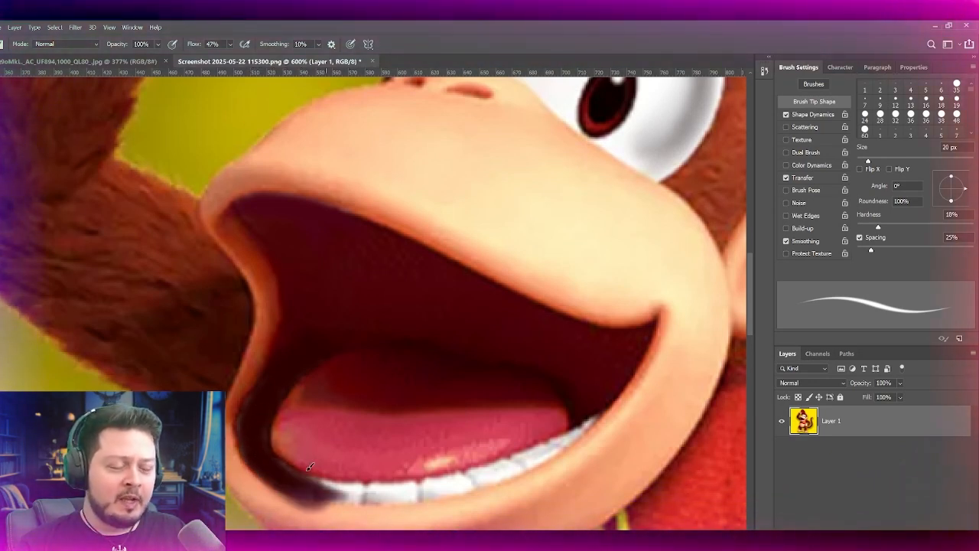
# Step: Clean up the dark paint along the inner left lip edge and try extending it over the front lower teeth
pyautogui.moveTo(296, 475)
pyautogui.mouseDown()
pyautogui.moveTo(354, 487)
pyautogui.moveTo(346, 487)
pyautogui.mouseUp()
pyautogui.hotkey('ctrl', 'z')
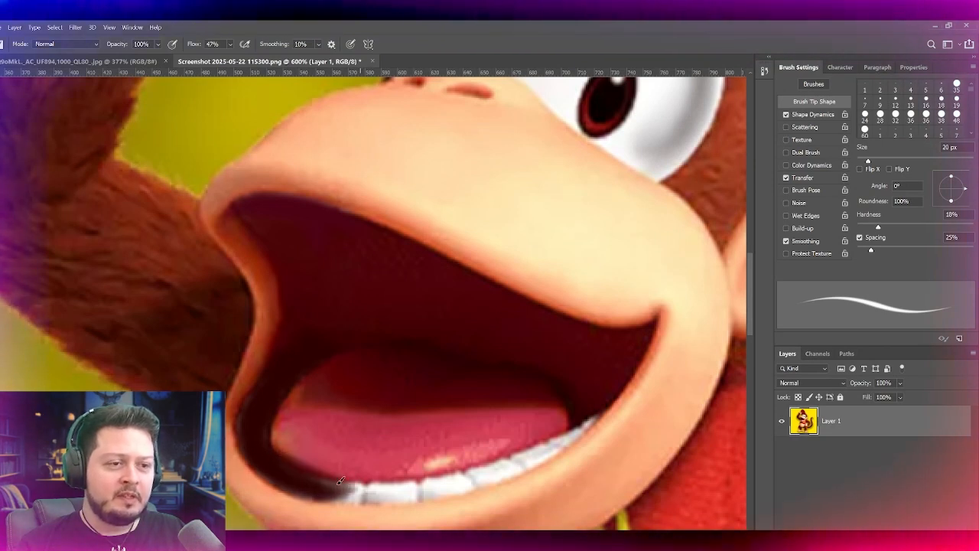
pyautogui.hotkey('ctrl', 'z')
pyautogui.moveTo(241, 440); pyautogui.dragTo(246, 393)
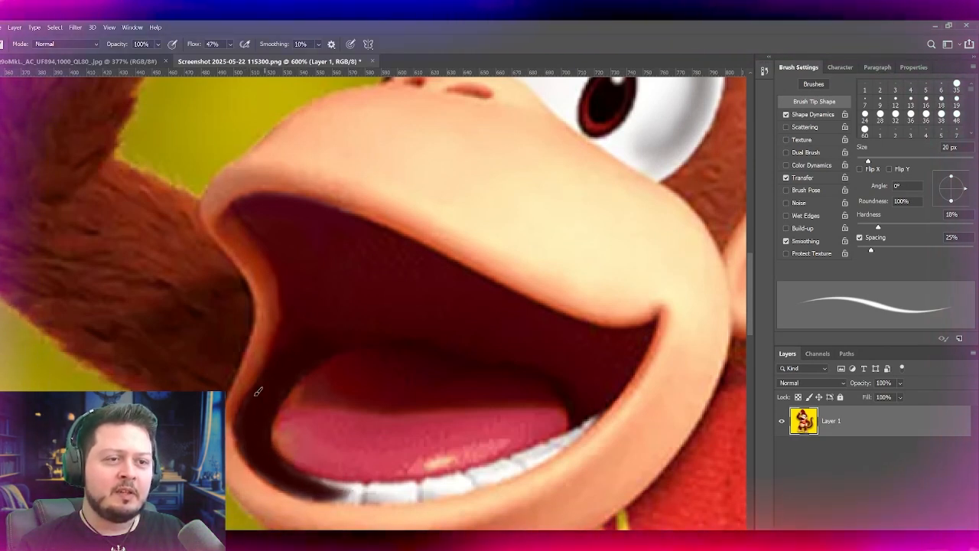
pyautogui.moveTo(297, 492); pyautogui.dragTo(386, 502)
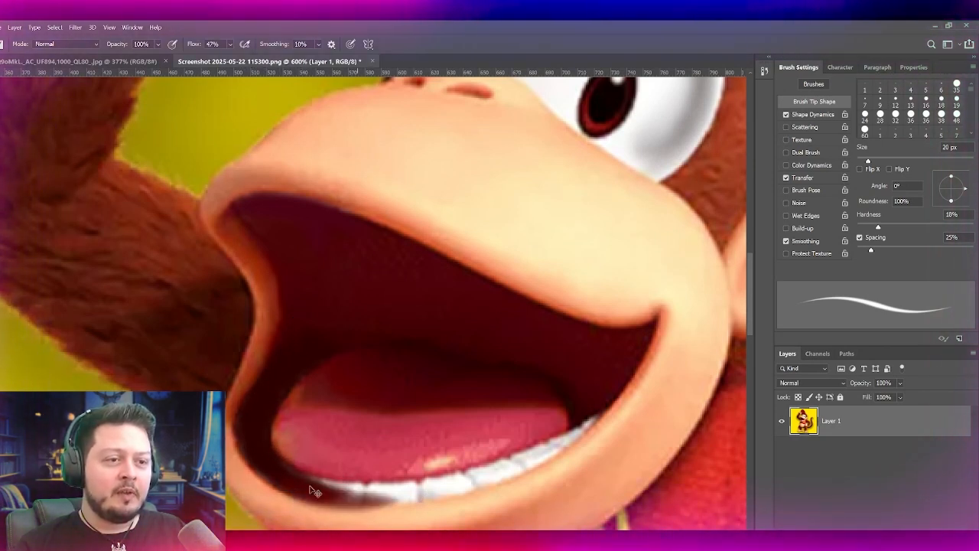
pyautogui.hotkey('ctrl', 'z')
pyautogui.moveTo(299, 474); pyautogui.dragTo(409, 486)
pyautogui.hotkey('ctrl', 'z')
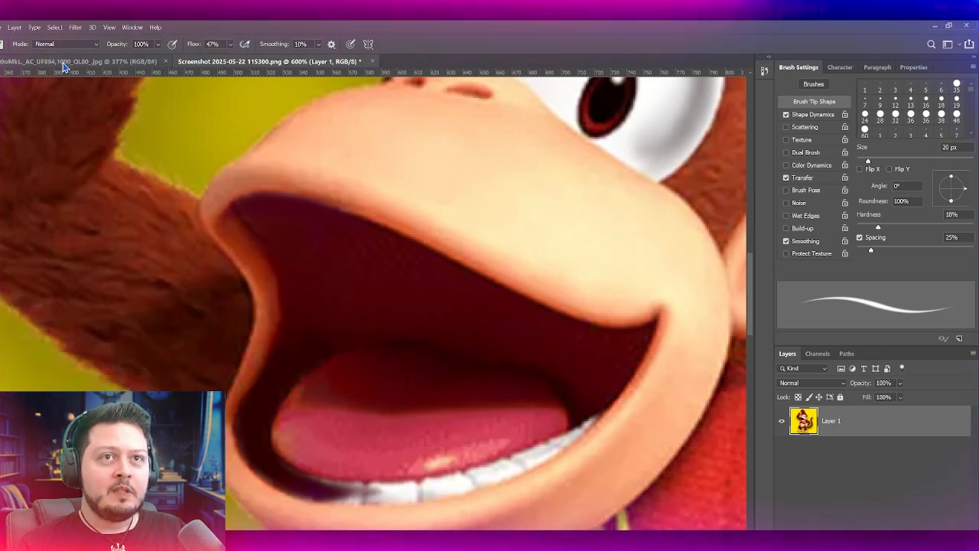
# Step: Examine Diddy Kong's open mouth and tongue closely in the reference image, then return to the render
pyautogui.click(76, 61)
pyautogui.hotkey('ctrl', '+')
pyautogui.hotkey('ctrl', '+')
pyautogui.hotkey('ctrl', '+')
pyautogui.hotkey('ctrl', '+')
pyautogui.hotkey('ctrl', '+')
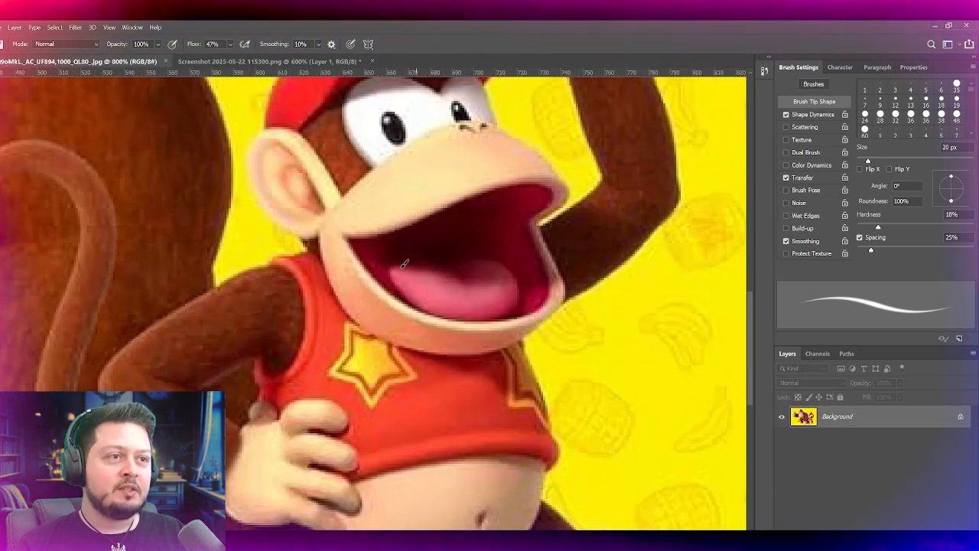
pyautogui.moveTo(404, 264); pyautogui.dragTo(315, 328)
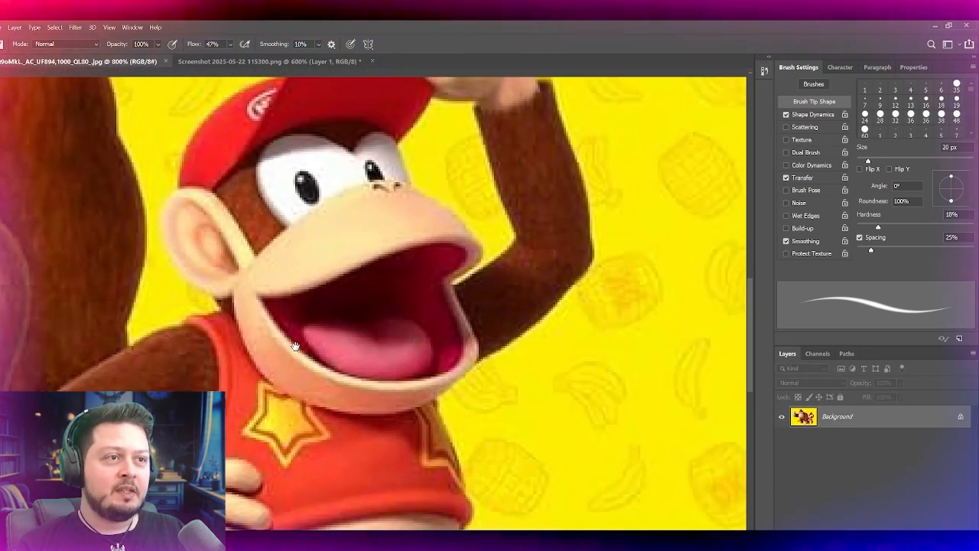
pyautogui.click(207, 64)
# Step: Paint out the remaining lower teeth below the tongue, up to the right corner of the mouth
pyautogui.moveTo(298, 327); pyautogui.dragTo(264, 282)
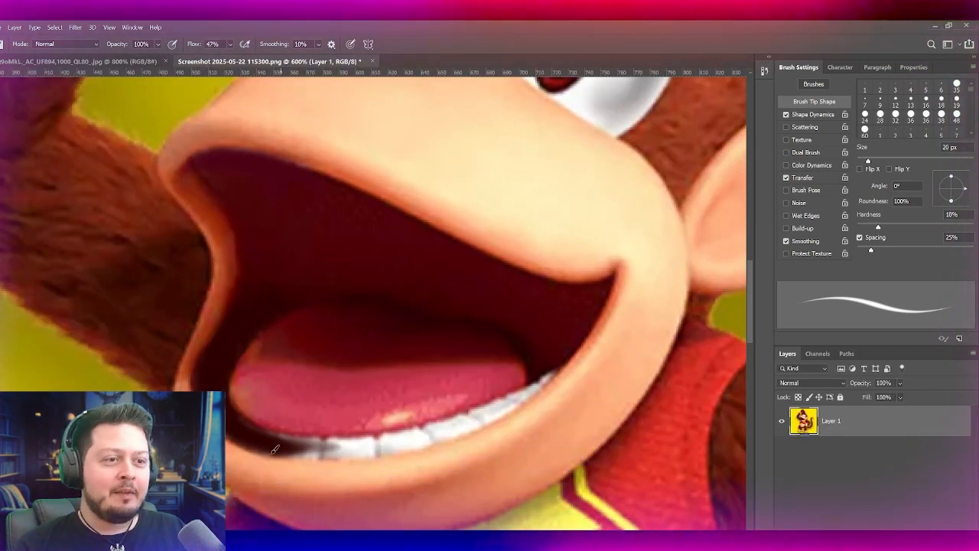
pyautogui.moveTo(264, 442); pyautogui.dragTo(405, 452)
pyautogui.moveTo(252, 433)
pyautogui.mouseDown()
pyautogui.moveTo(440, 414)
pyautogui.moveTo(300, 450)
pyautogui.moveTo(417, 432)
pyautogui.mouseUp()
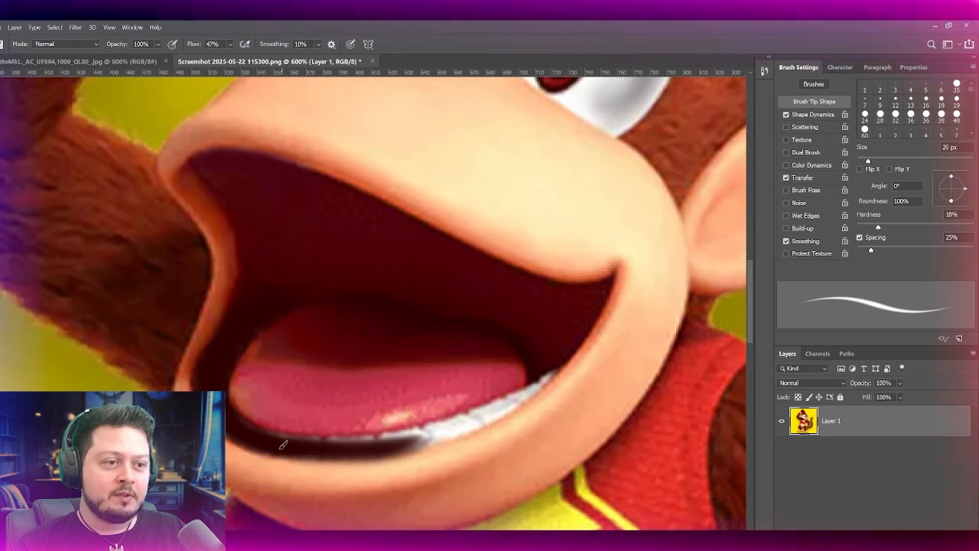
pyautogui.moveTo(323, 437); pyautogui.dragTo(472, 422)
pyautogui.moveTo(406, 438); pyautogui.dragTo(501, 414)
pyautogui.hotkey('ctrl', 'z')
pyautogui.moveTo(407, 435)
pyautogui.mouseDown()
pyautogui.moveTo(508, 410)
pyautogui.moveTo(528, 387)
pyautogui.mouseUp()
# Step: Select the tongue with a freehand Lasso outline and check the selection in Quick Mask with a 30 px brush ready
pyautogui.press('l')
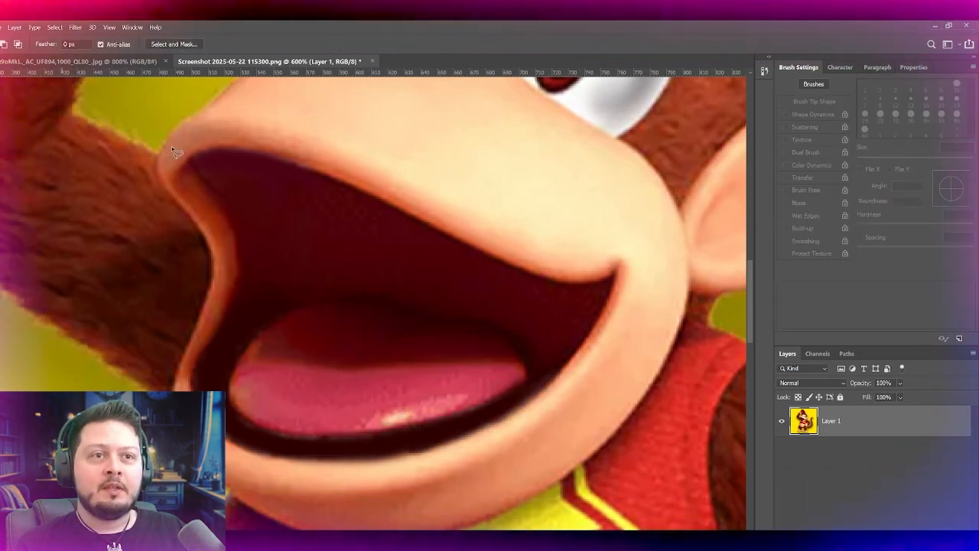
pyautogui.moveTo(287, 299)
pyautogui.mouseDown()
pyautogui.moveTo(236, 349)
pyautogui.moveTo(228, 396)
pyautogui.moveTo(320, 456)
pyautogui.moveTo(295, 300)
pyautogui.mouseUp()
pyautogui.press('q')
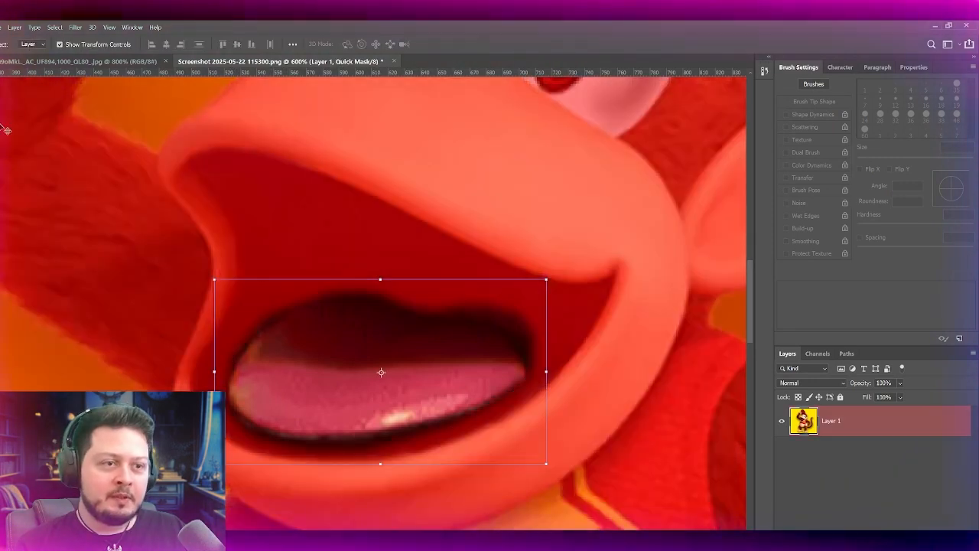
pyautogui.press('b')
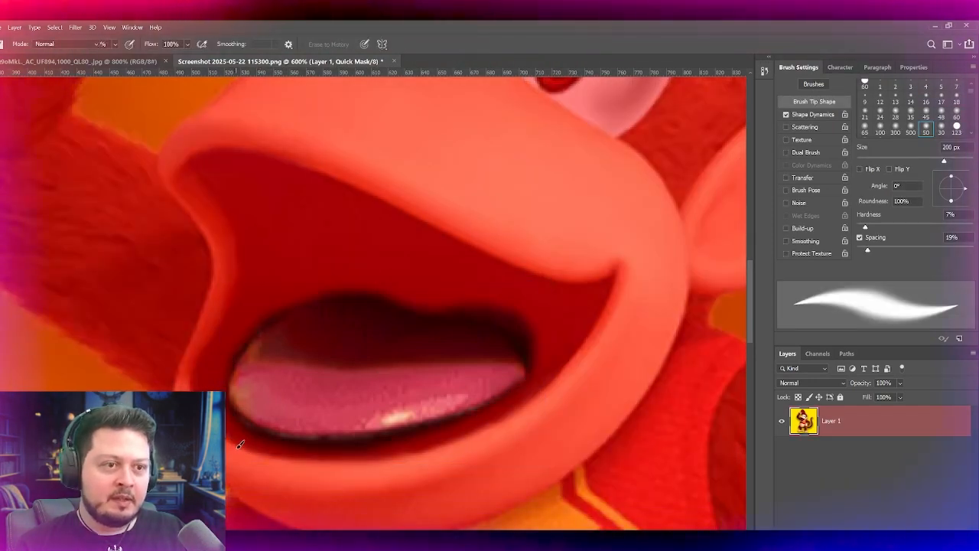
pyautogui.press('b')
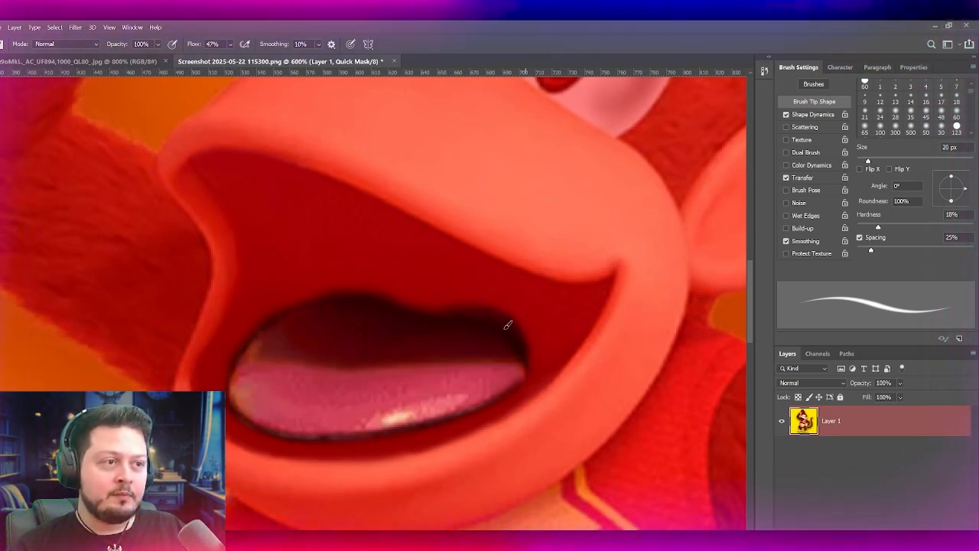
pyautogui.press(']')
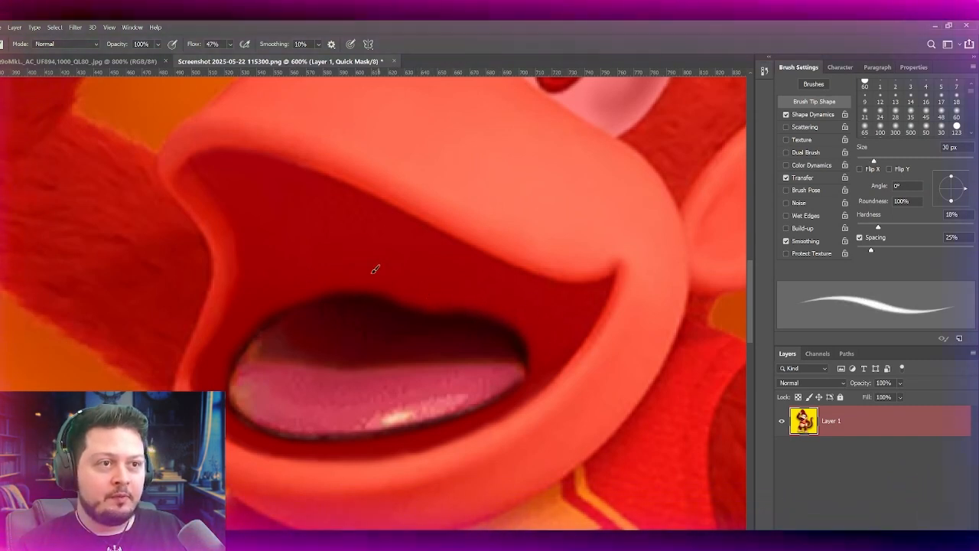
pyautogui.press('q')
pyautogui.press('w')
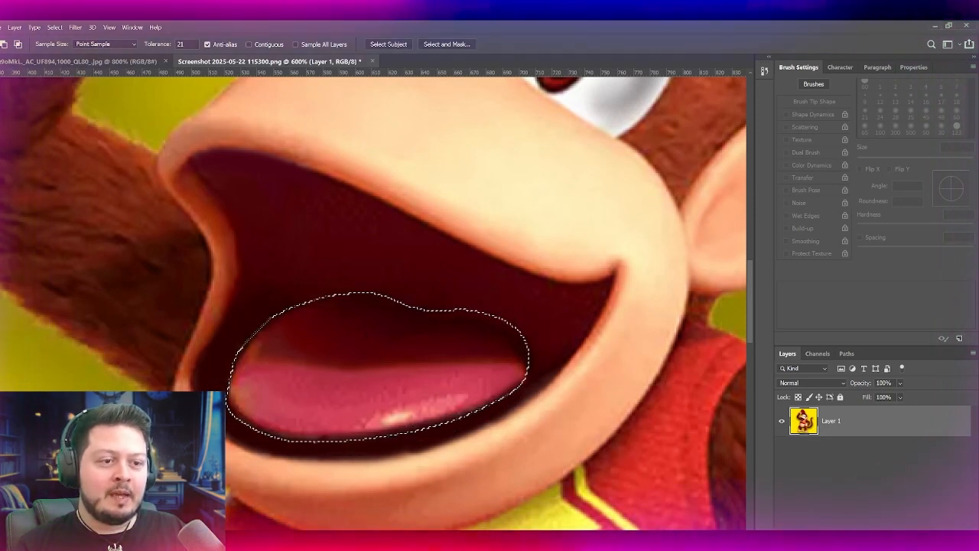
# Step: Copy the selected tongue to a new layer and enlarge it to about 109% width and 124% height
pyautogui.hotkey('ctrl', 'j')
pyautogui.press('v')
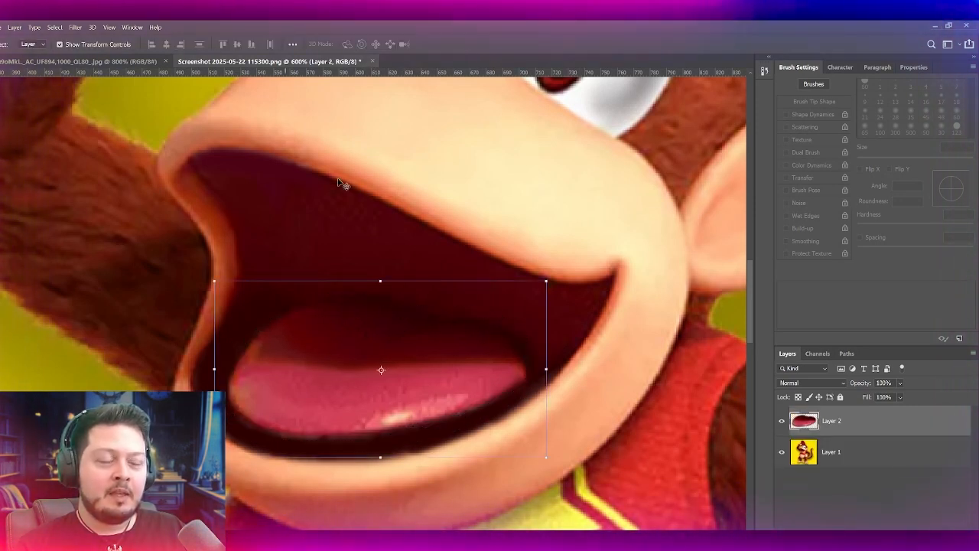
pyautogui.moveTo(547, 281); pyautogui.dragTo(556, 260)
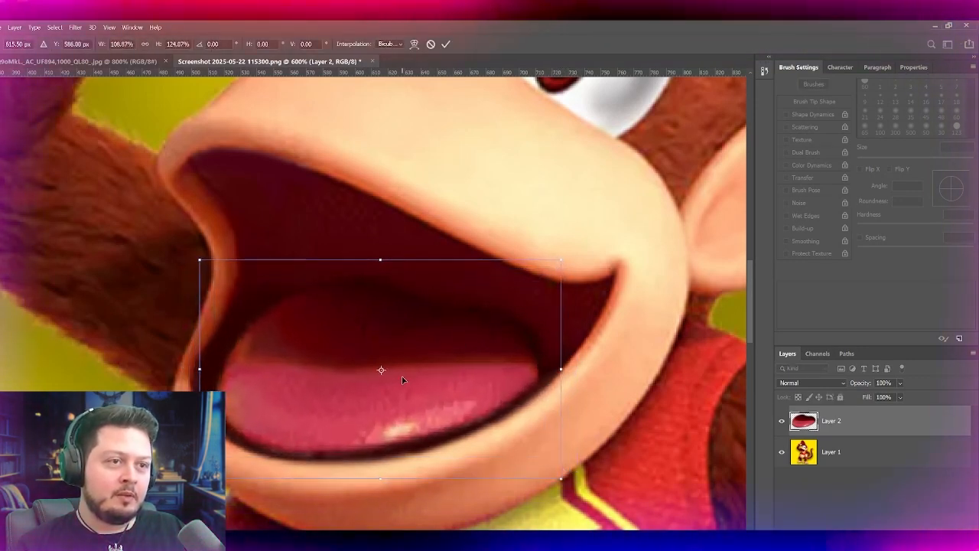
pyautogui.press('Return')
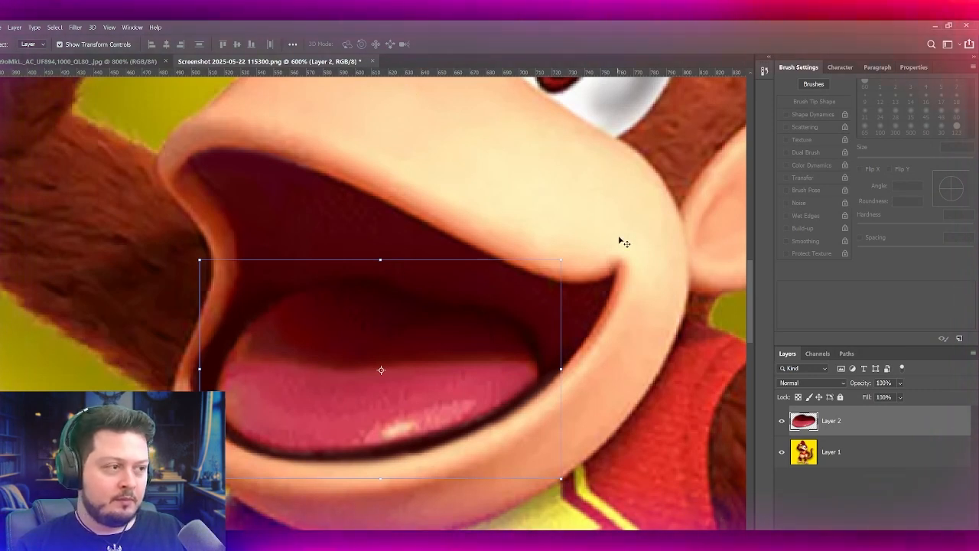
# Step: Compare the mouth with and without the enlarged tongue layer, and check it against the reference image
pyautogui.press('b')
pyautogui.click(781, 422)
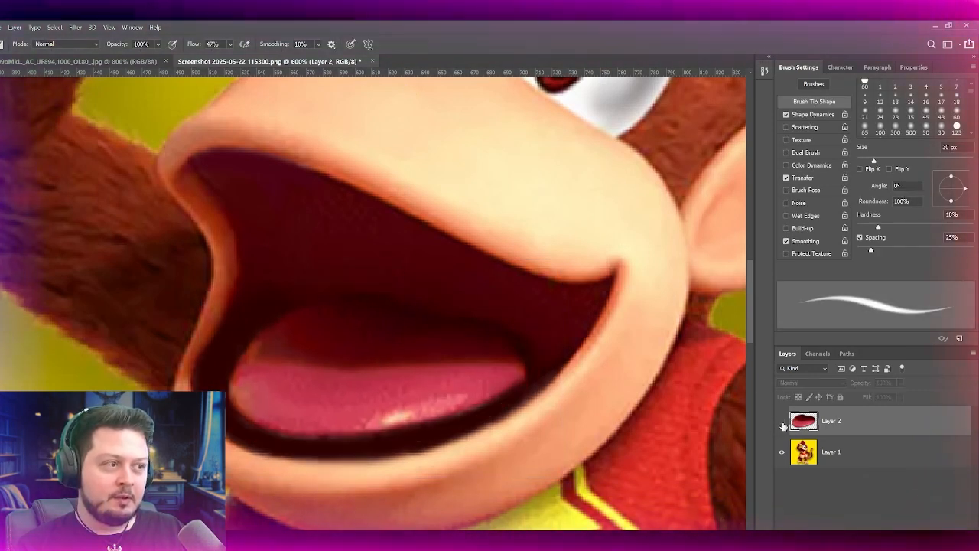
pyautogui.click(782, 423)
pyautogui.click(781, 424)
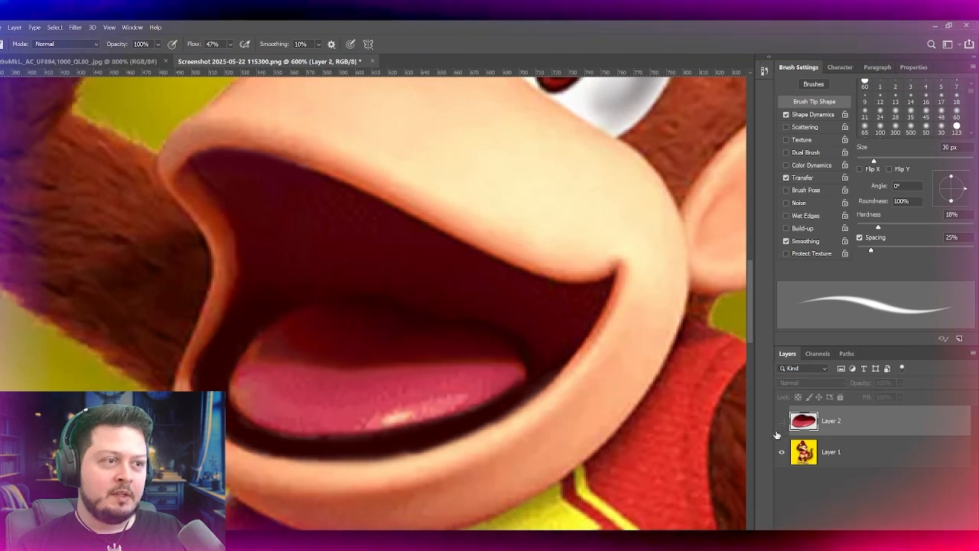
pyautogui.click(781, 424)
pyautogui.click(153, 61)
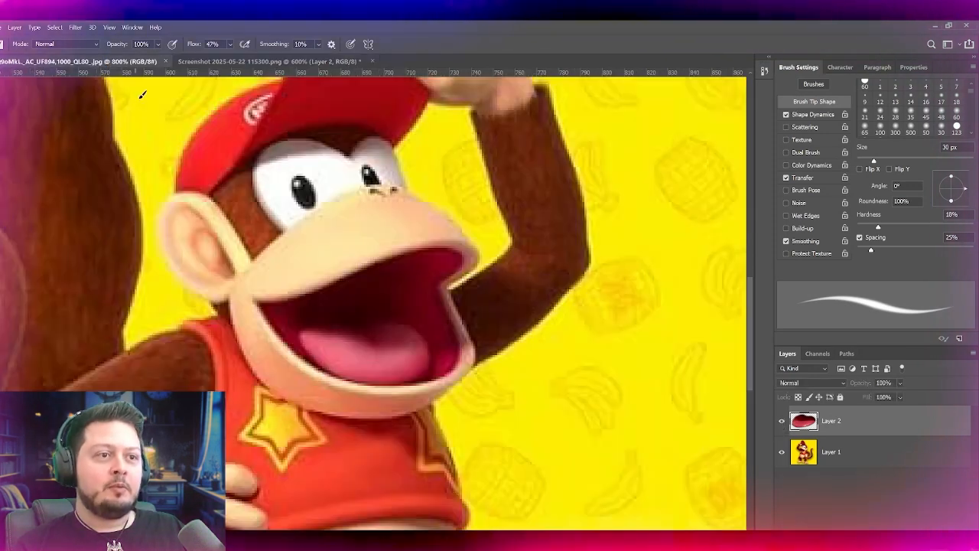
pyautogui.click(272, 61)
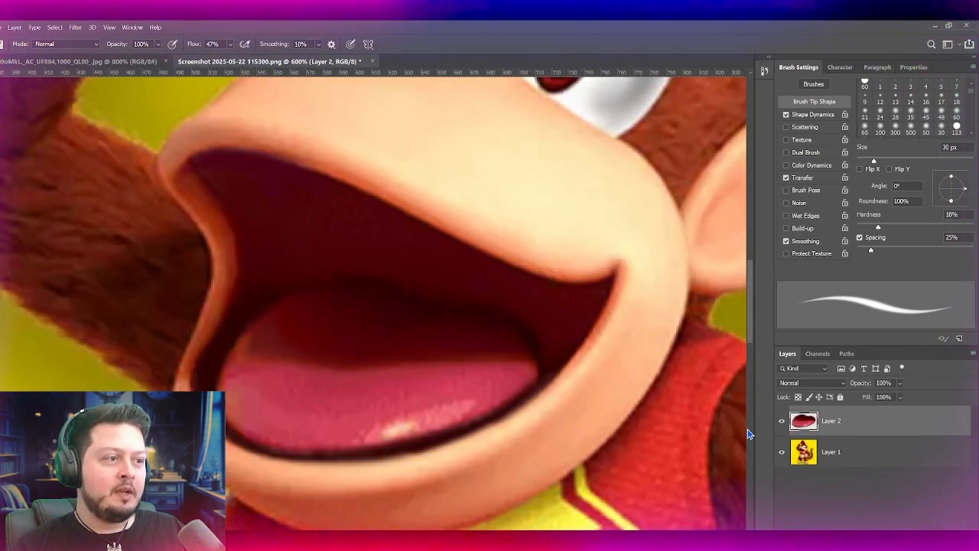
# Step: Narrow the enlarged tongue layer to about 92% width at 100% height
pyautogui.press('v')
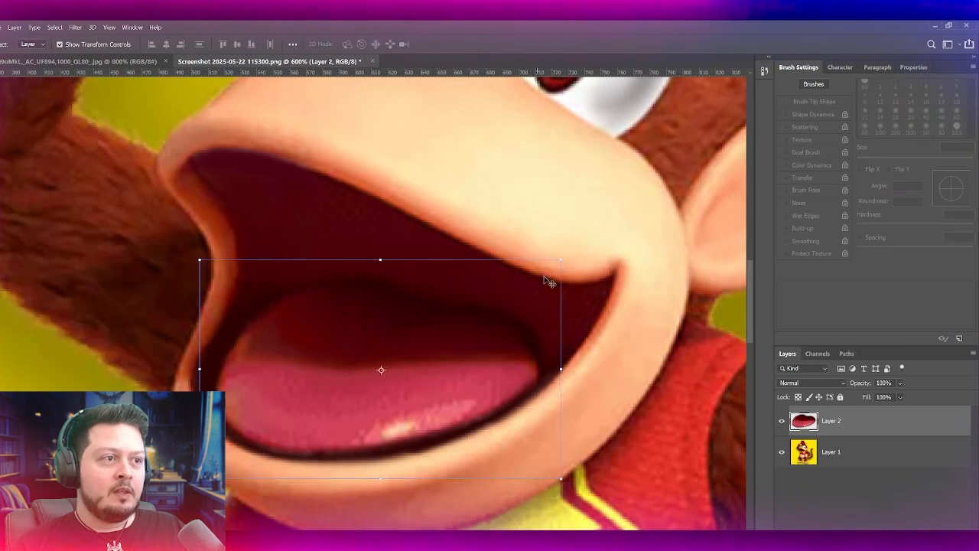
pyautogui.click(564, 254)
pyautogui.moveTo(563, 281); pyautogui.dragTo(550, 299)
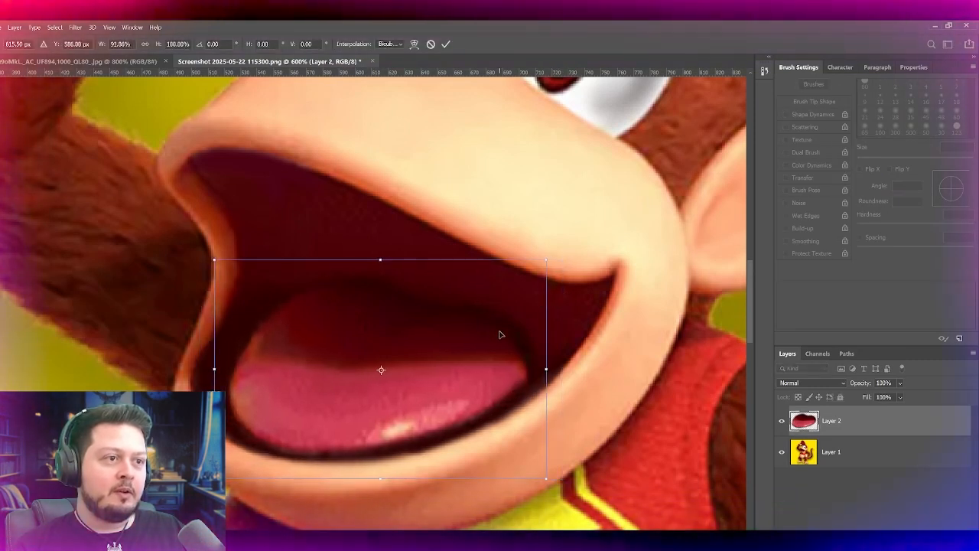
pyautogui.press('Return')
# Step: Darken the mouth interior above and behind the tongue with a soft brush enlarged to 50 px at 47% flow
pyautogui.press('b')
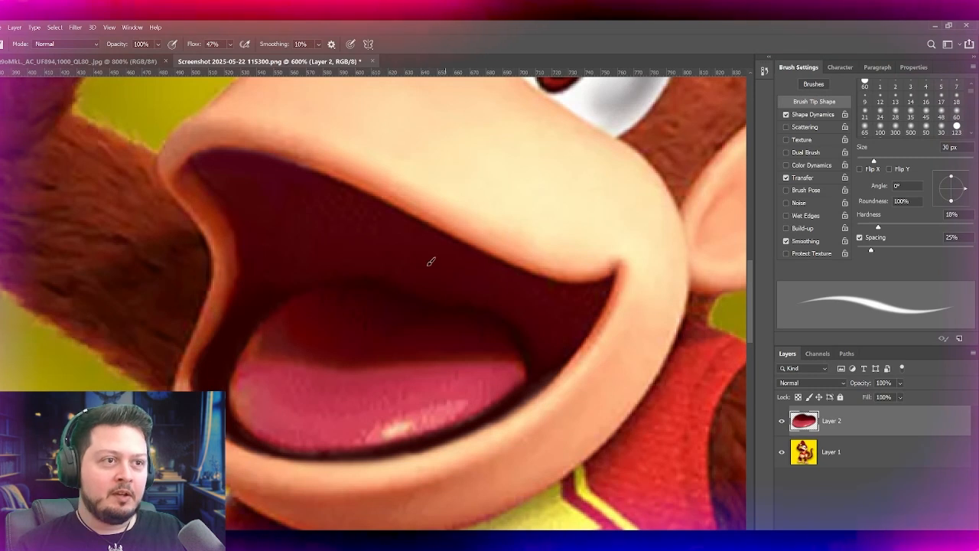
pyautogui.press(']')
pyautogui.press(']')
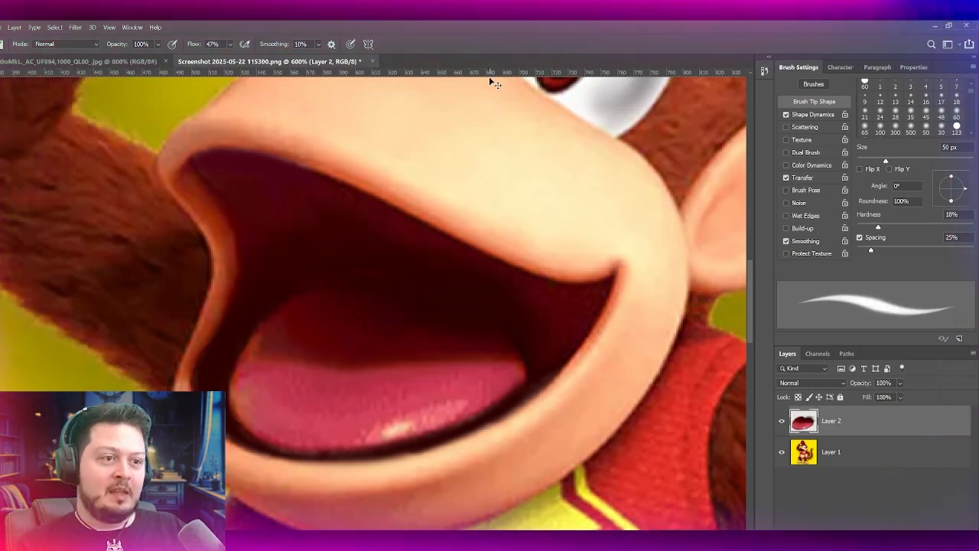
pyautogui.hotkey('ctrl', '-')
pyautogui.hotkey('ctrl', '-')
pyautogui.hotkey('ctrl', '+')
pyautogui.hotkey('ctrl', '+')
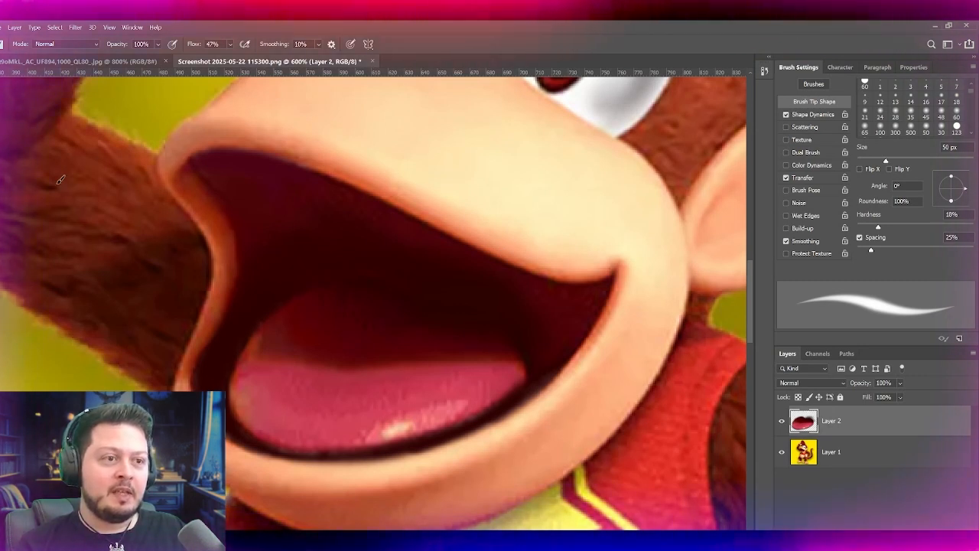
# Step: Paint over the tongue's old highlight and rough texture in smooth pink, using a 35 to 45 px brush and reducing the flow to 13%
pyautogui.keyDown('alt'); pyautogui.click(332, 420); pyautogui.keyUp('alt')
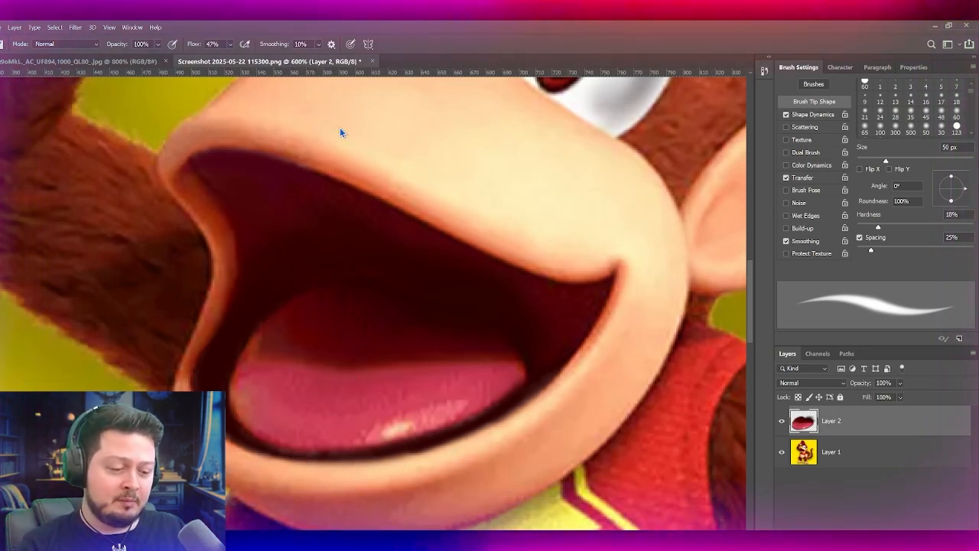
pyautogui.press('[')
pyautogui.press('[')
pyautogui.moveTo(396, 430); pyautogui.dragTo(429, 414)
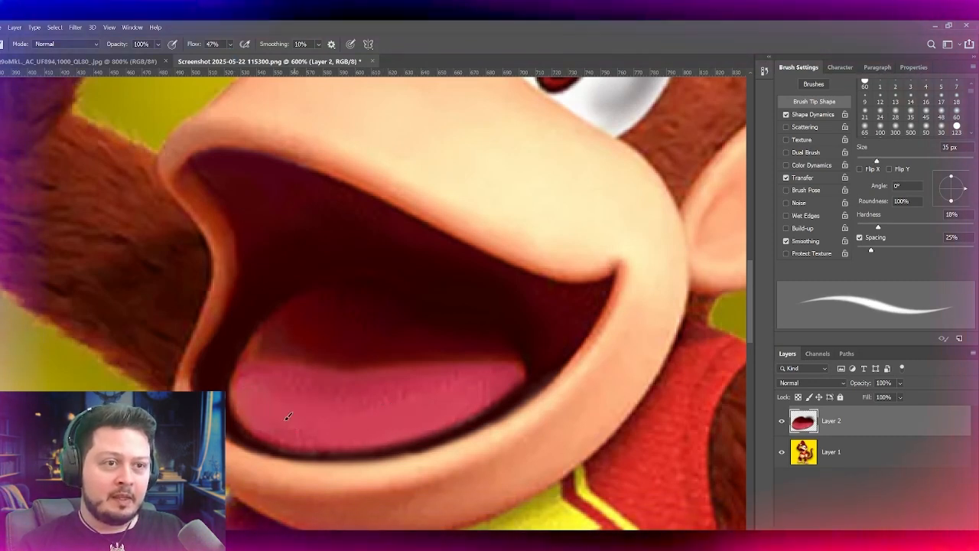
pyautogui.moveTo(278, 370)
pyautogui.mouseDown()
pyautogui.moveTo(387, 409)
pyautogui.moveTo(304, 426)
pyautogui.moveTo(366, 409)
pyautogui.mouseUp()
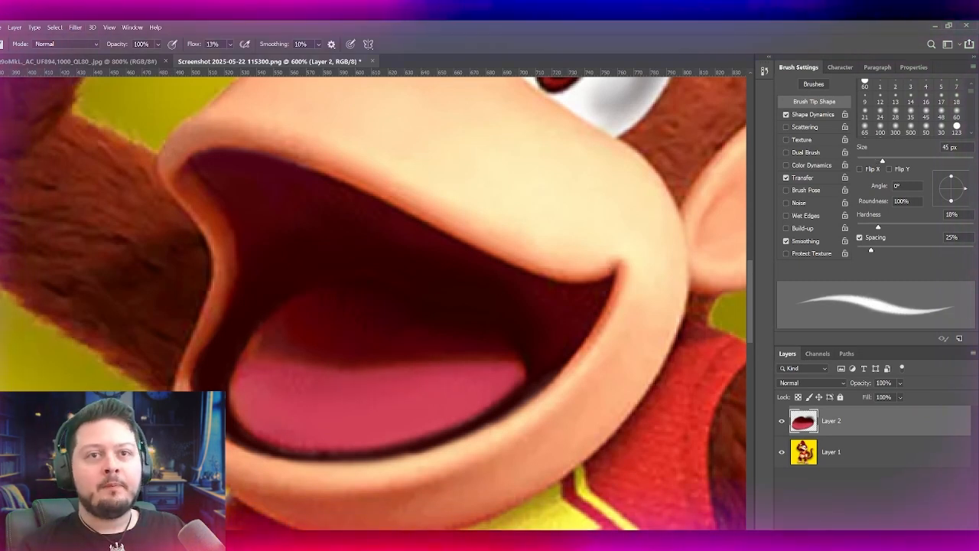
# Step: Compare the smoothed tongue with the tongue in the reference image
pyautogui.press('i')
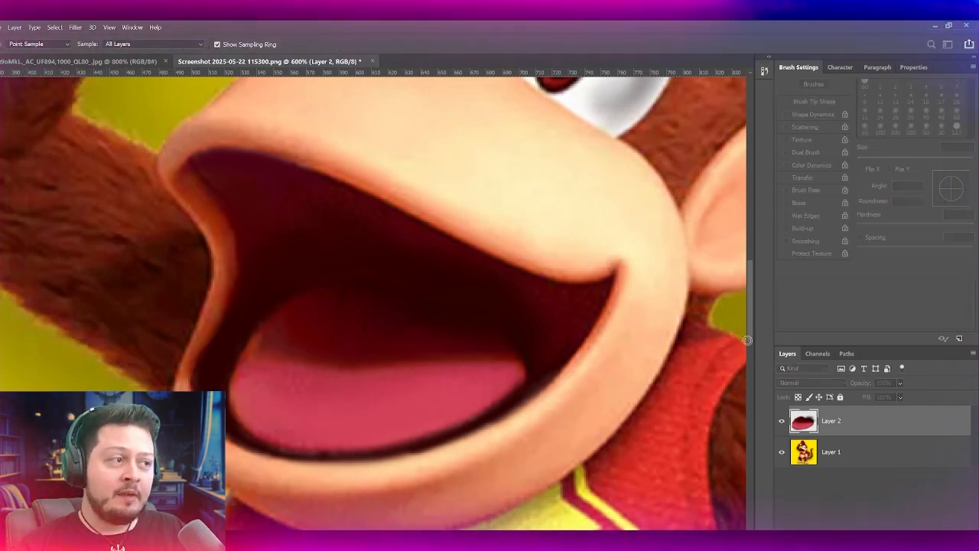
pyautogui.press('b')
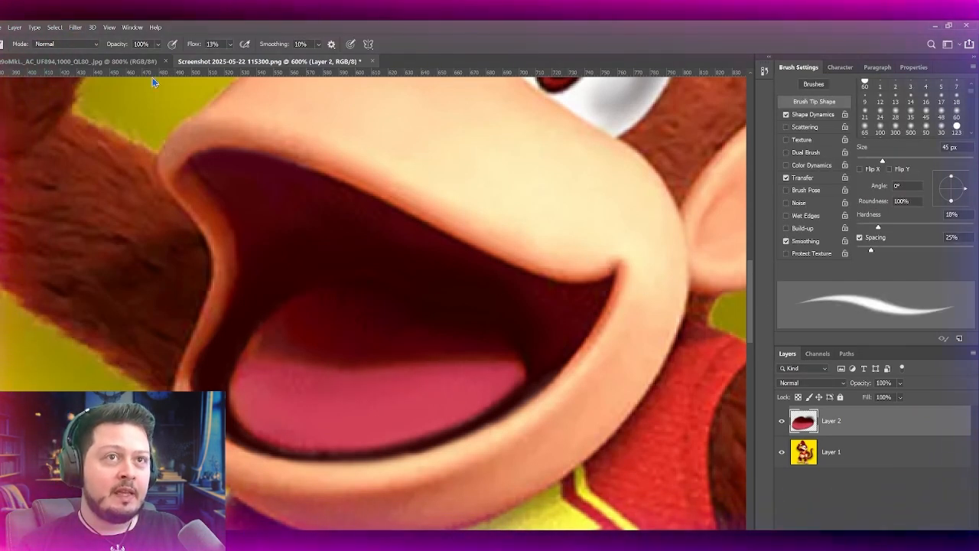
pyautogui.click(126, 61)
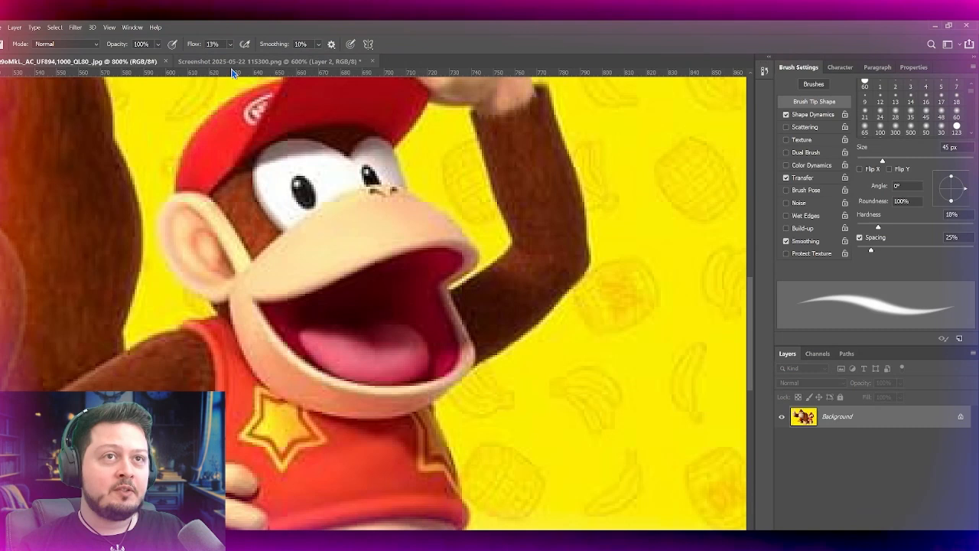
pyautogui.click(275, 63)
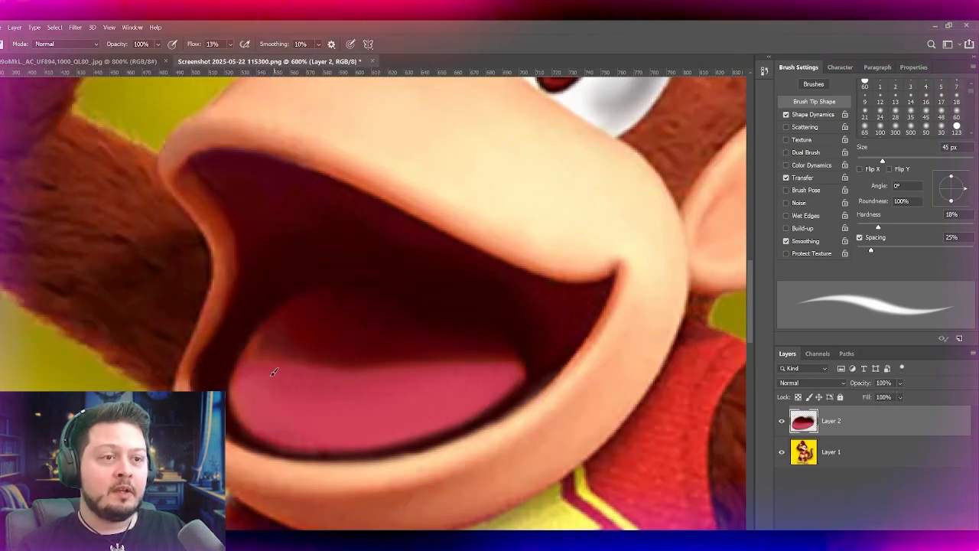
# Step: Try light highlight strokes along the lower part of the tongue, reducing the brush to 35 px
pyautogui.moveTo(461, 399); pyautogui.dragTo(471, 390)
pyautogui.hotkey('ctrl', 'z')
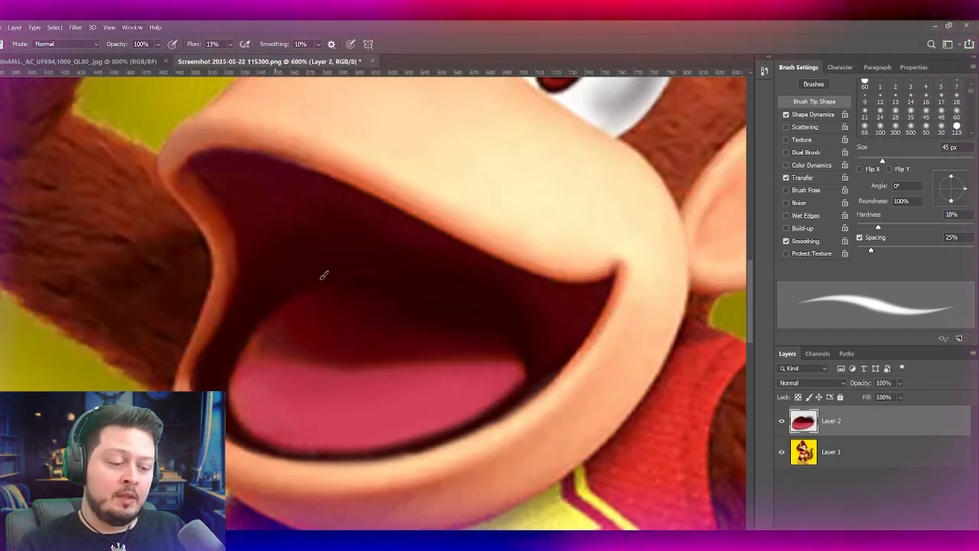
pyautogui.press('[')
pyautogui.press('[')
pyautogui.moveTo(271, 406)
pyautogui.mouseDown()
pyautogui.moveTo(298, 422)
pyautogui.moveTo(342, 407)
pyautogui.mouseUp()
pyautogui.hotkey('ctrl', 'z')
pyautogui.moveTo(268, 413); pyautogui.dragTo(402, 402)
pyautogui.hotkey('ctrl', 'z')
pyautogui.hotkey('ctrl', 'z')
pyautogui.moveTo(297, 418); pyautogui.dragTo(460, 394)
pyautogui.hotkey('ctrl', 'z')
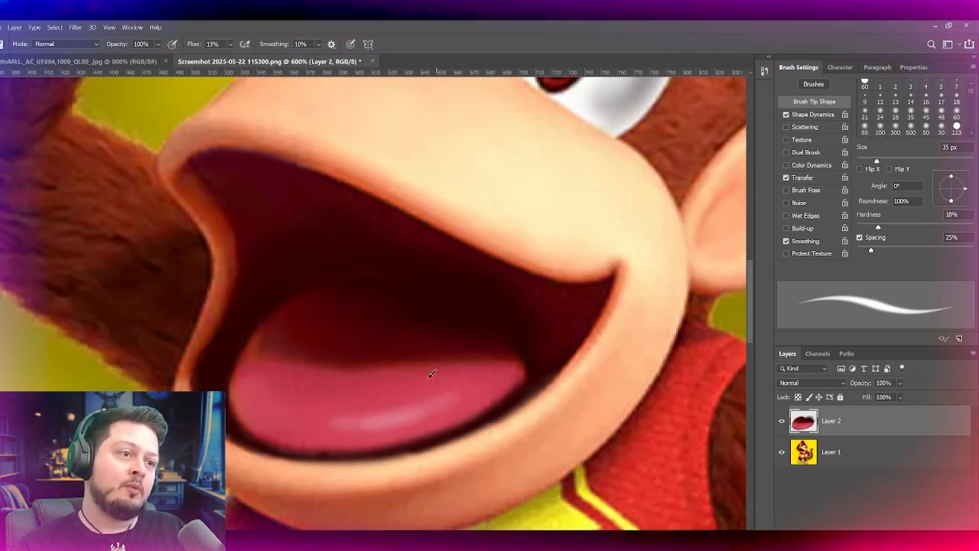
# Step: Paint a broad, soft pale highlight along the lower part of the tongue with a 50 px brush at 13% flow
pyautogui.press(']')
pyautogui.press(']')
pyautogui.press(']')
pyautogui.moveTo(388, 407)
pyautogui.mouseDown()
pyautogui.moveTo(311, 419)
pyautogui.moveTo(455, 396)
pyautogui.mouseUp()
pyautogui.hotkey('ctrl', 'z')
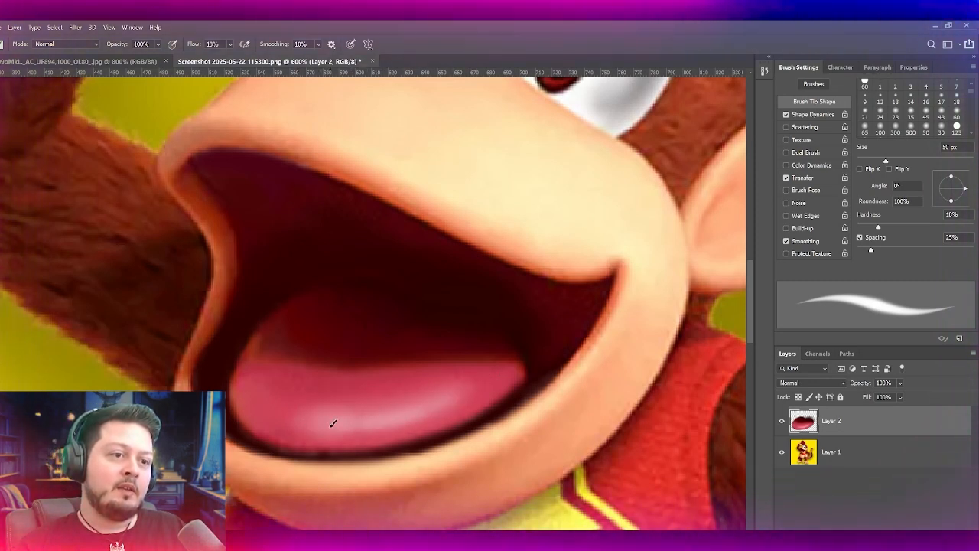
pyautogui.moveTo(351, 428); pyautogui.dragTo(462, 388)
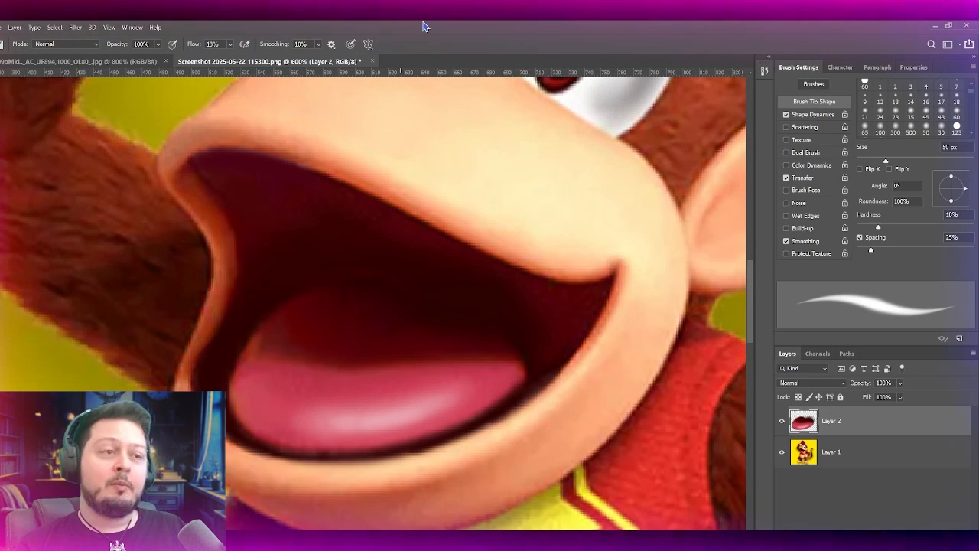
# Step: Review the retouched mouth on the whole figure and compare it with the reference image
pyautogui.hotkey('ctrl', '1')
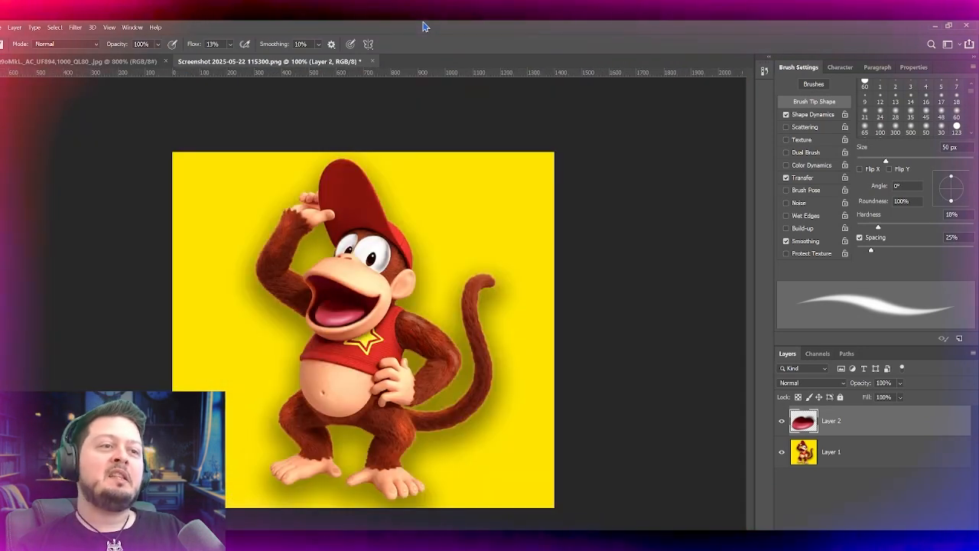
pyautogui.hotkey('ctrl', '+')
pyautogui.hotkey('ctrl', '+')
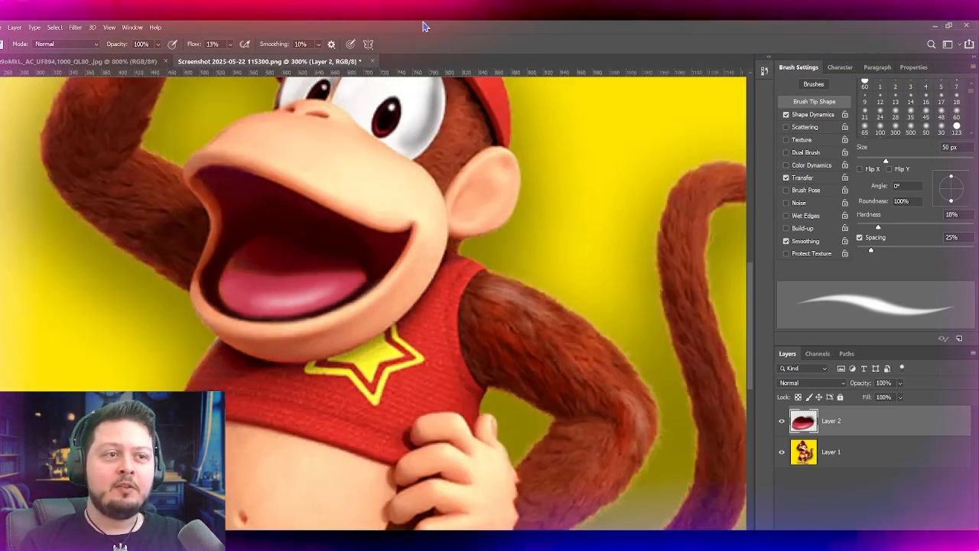
pyautogui.moveTo(259, 318); pyautogui.dragTo(280, 415)
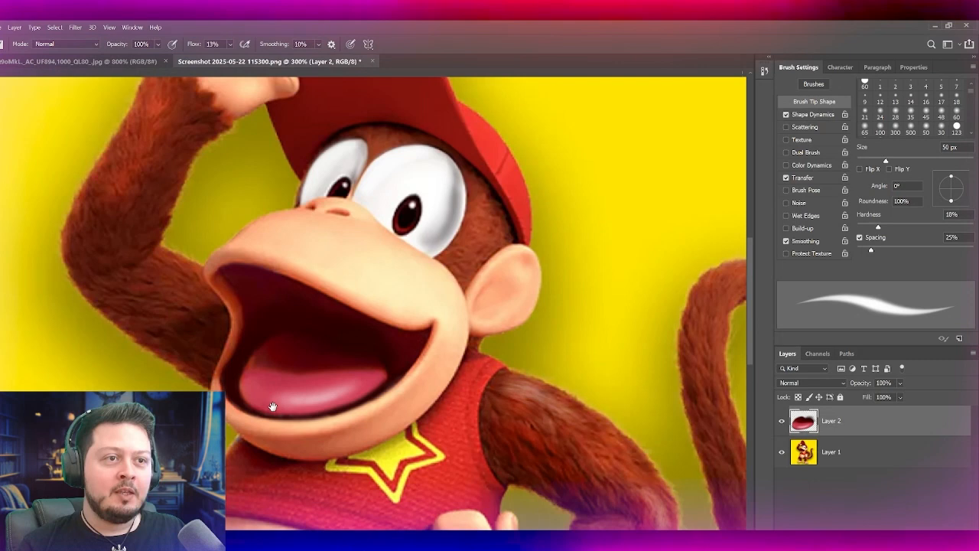
pyautogui.click(95, 61)
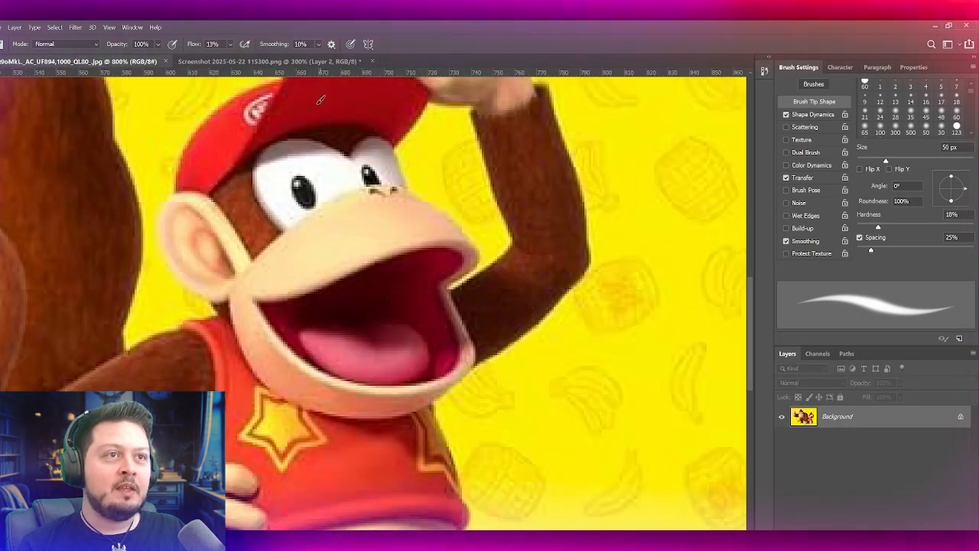
pyautogui.click(291, 61)
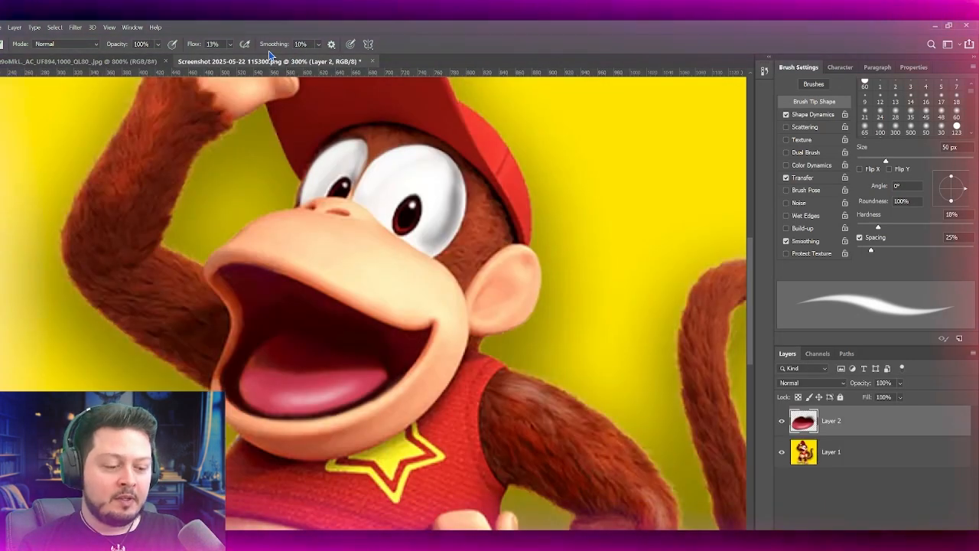
# Step: Make Layer 1 active and set the brush size to 30 px for touching up around the mouth
pyautogui.hotkey('ctrl', '+')
pyautogui.hotkey('ctrl', '+')
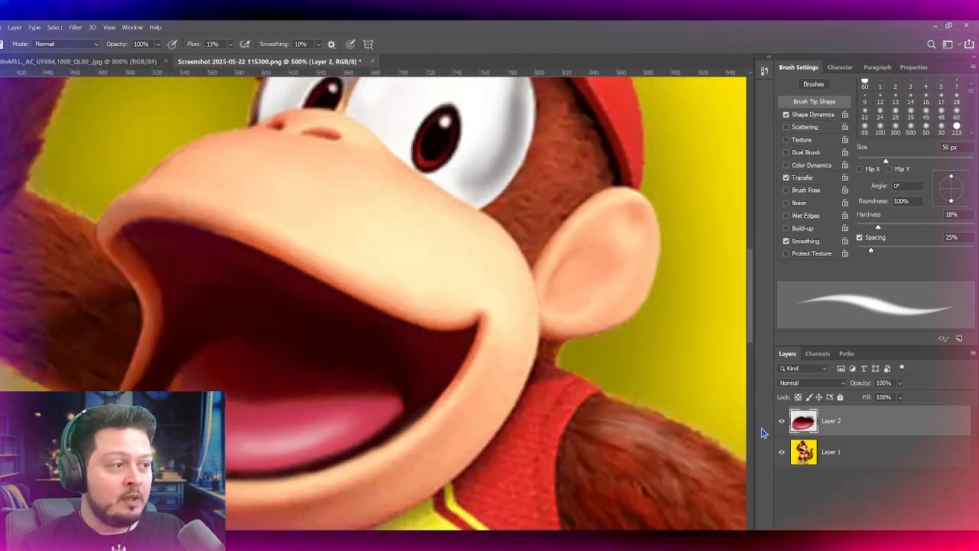
pyautogui.hotkey('alt', '[')
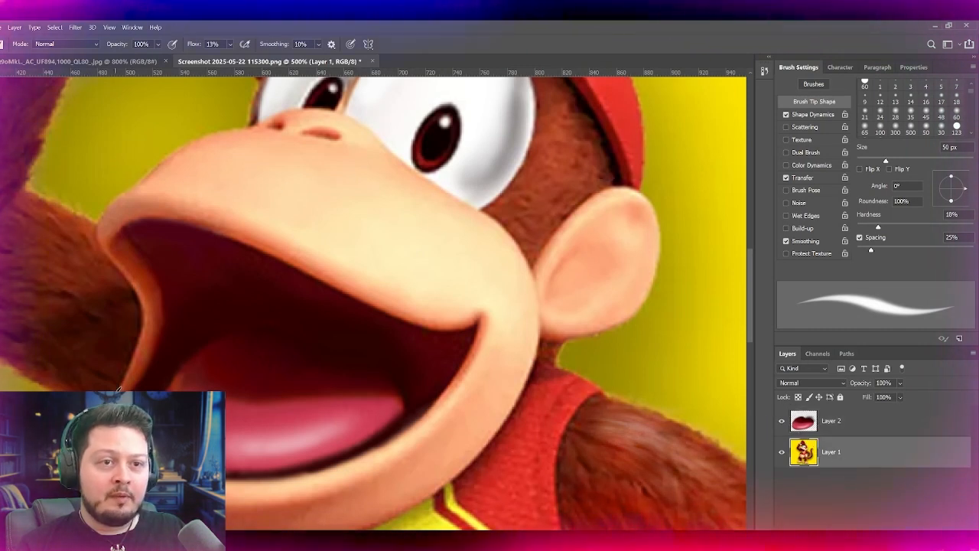
pyautogui.press('[')
pyautogui.press('[')
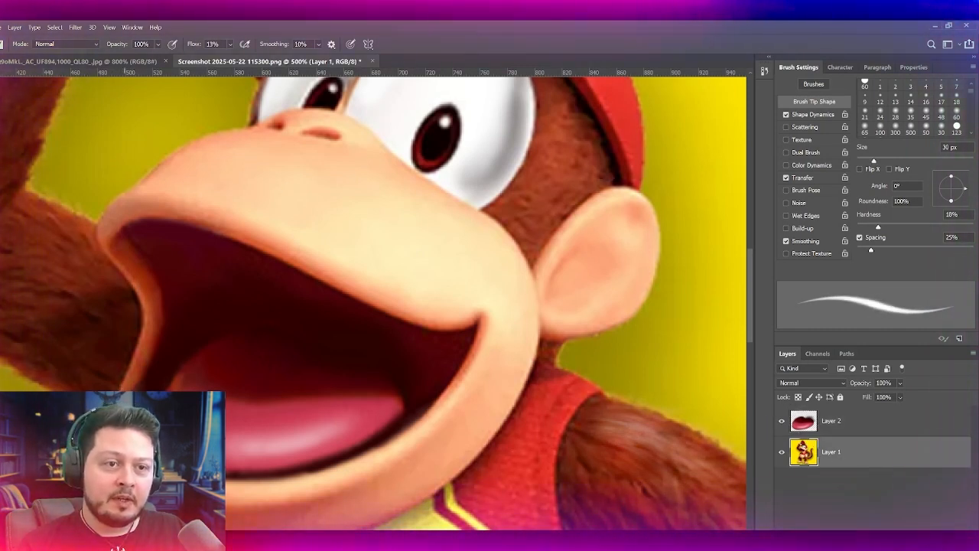
pyautogui.press('[')
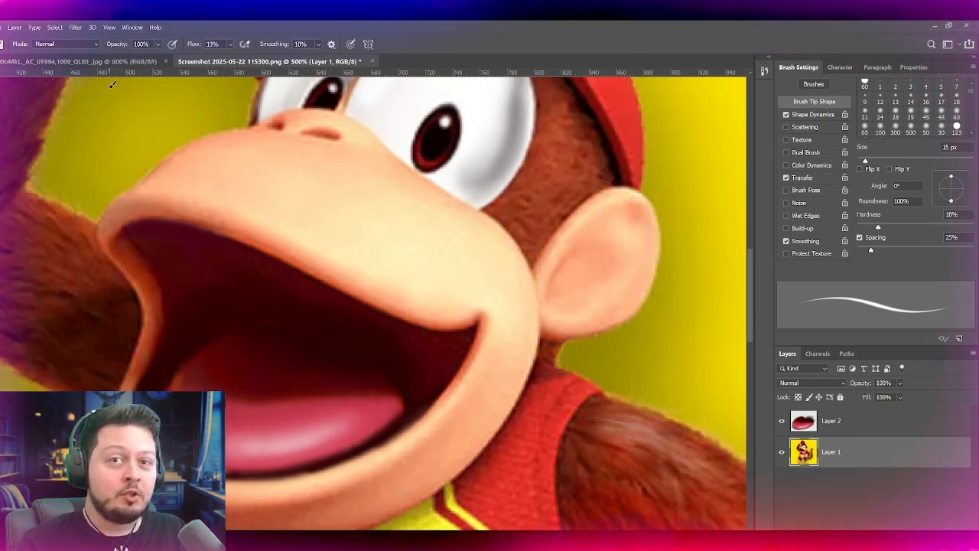
pyautogui.press(']')
pyautogui.press(']')
pyautogui.press(']')
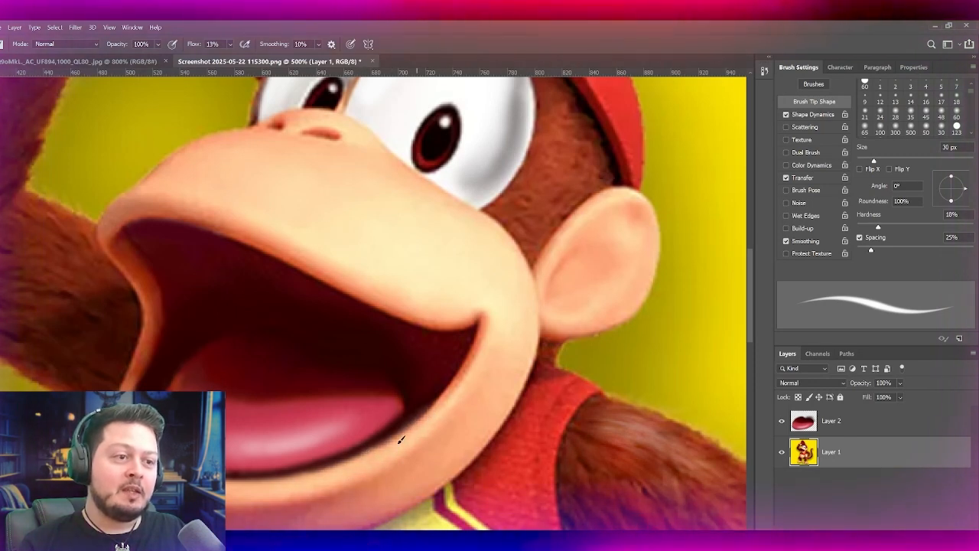
# Step: Clone darker fur over the pale sheen near the shoulder of the arm resting on the hip, using a 35 px Clone Stamp at 19% flow
pyautogui.moveTo(309, 310); pyautogui.dragTo(281, 185)
pyautogui.hotkey('ctrl', '-')
pyautogui.hotkey('ctrl', '-')
pyautogui.hotkey('ctrl', '-')
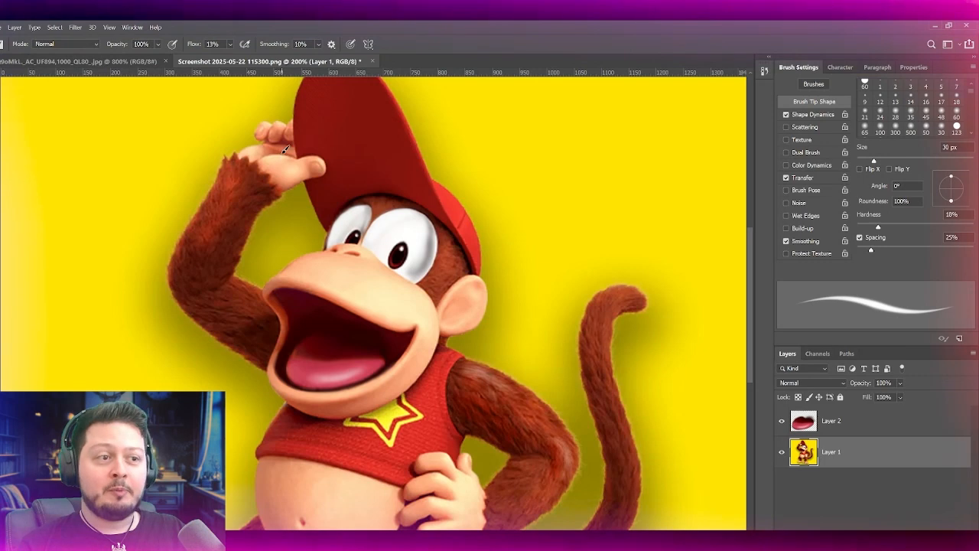
pyautogui.press('s')
pyautogui.hotkey('ctrl', '+')
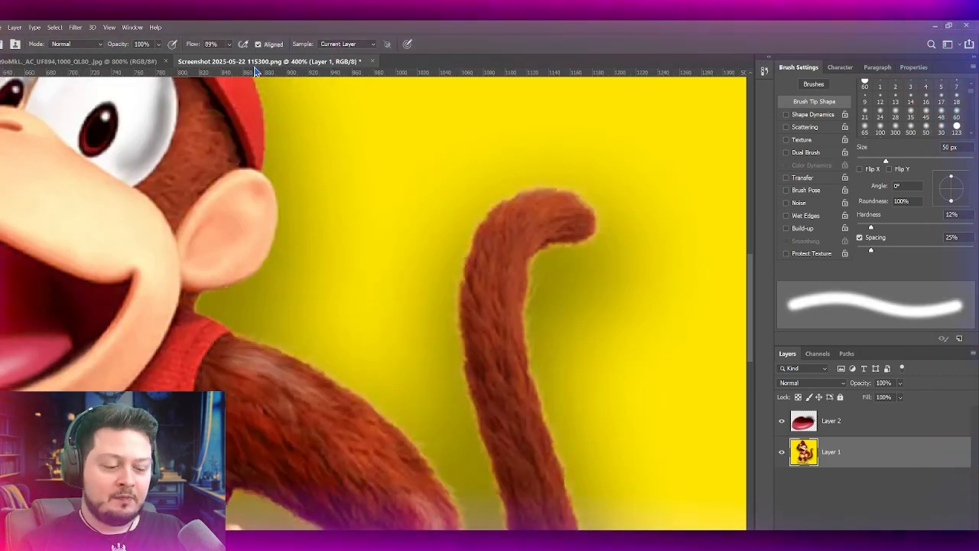
pyautogui.press('[')
pyautogui.press('[')
pyautogui.press('[')
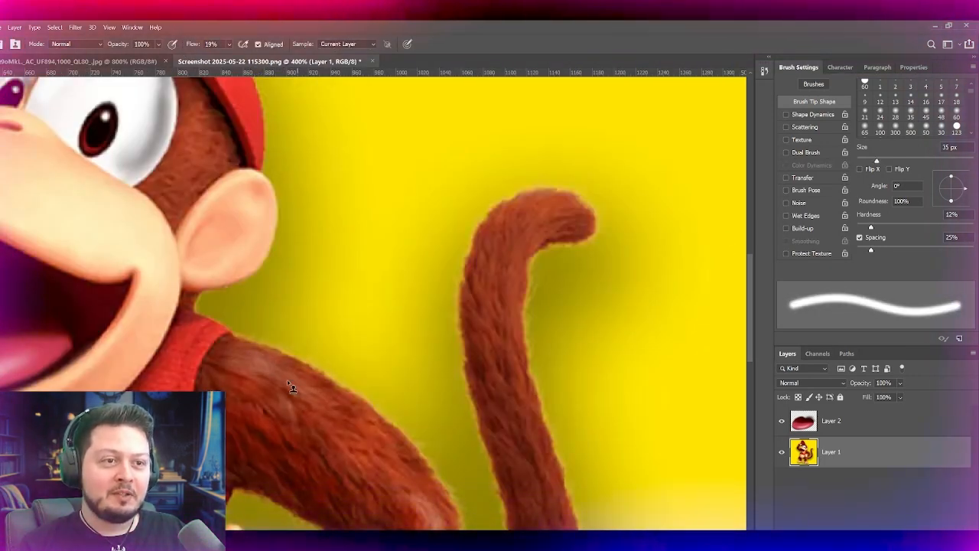
pyautogui.scroll(-3, 310, 400)
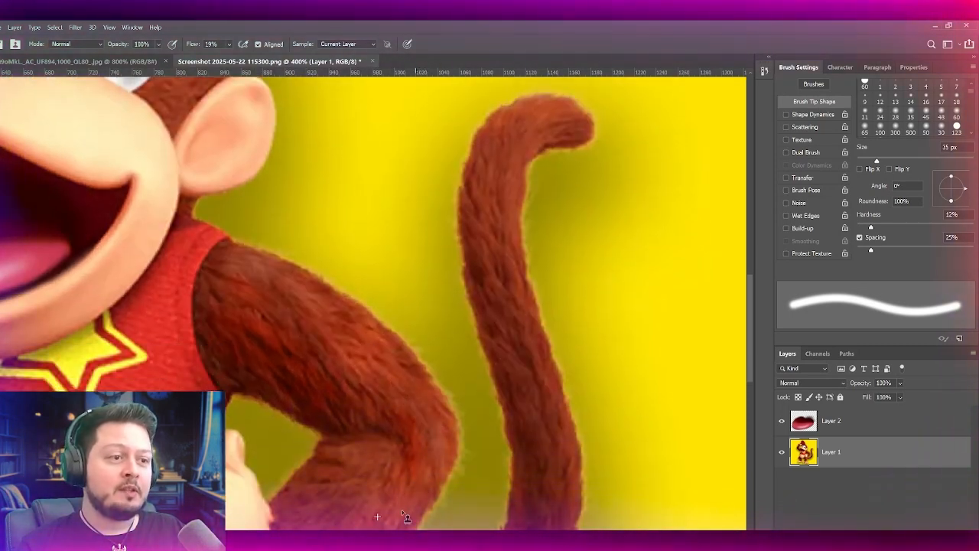
pyautogui.scroll(-5, 337, 112)
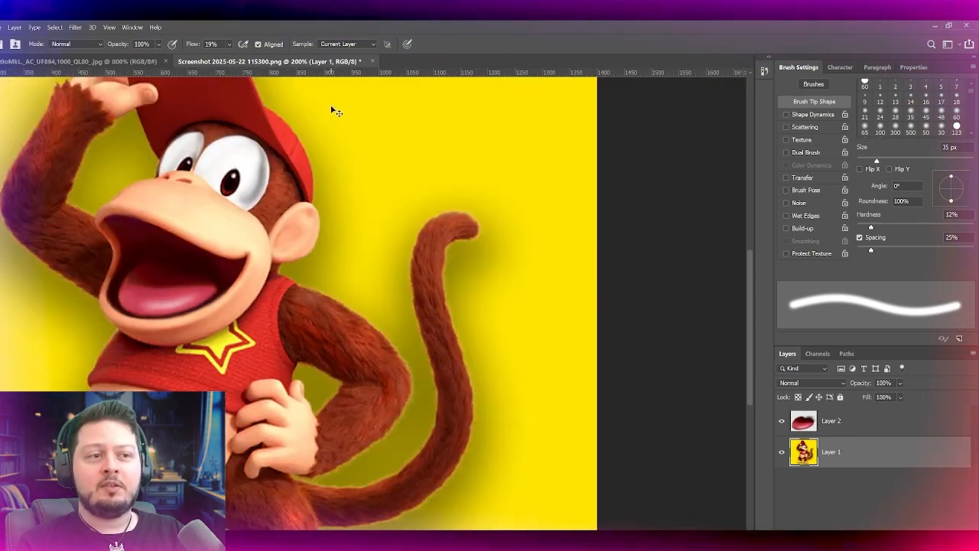
# Step: Review the retouched figure from the head and tail down to the belly and feet
pyautogui.scroll(4, 336, 112)
pyautogui.scroll(-4, 336, 111)
pyautogui.scroll(3, 191, 118)
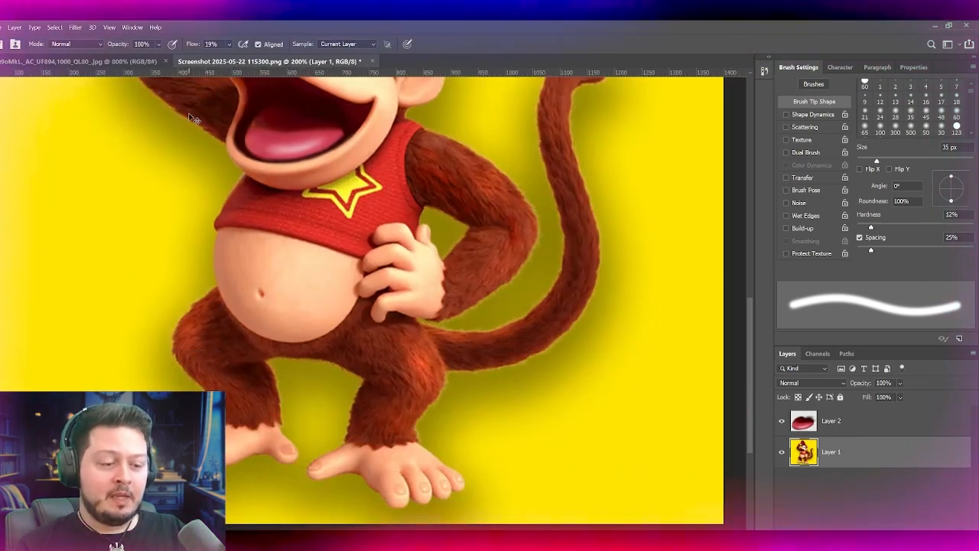
pyautogui.scroll(1, 190, 118)
pyautogui.moveTo(352, 178); pyautogui.dragTo(461, 156)
pyautogui.scroll(-2, 461, 156)
pyautogui.scroll(2, 386, 200)
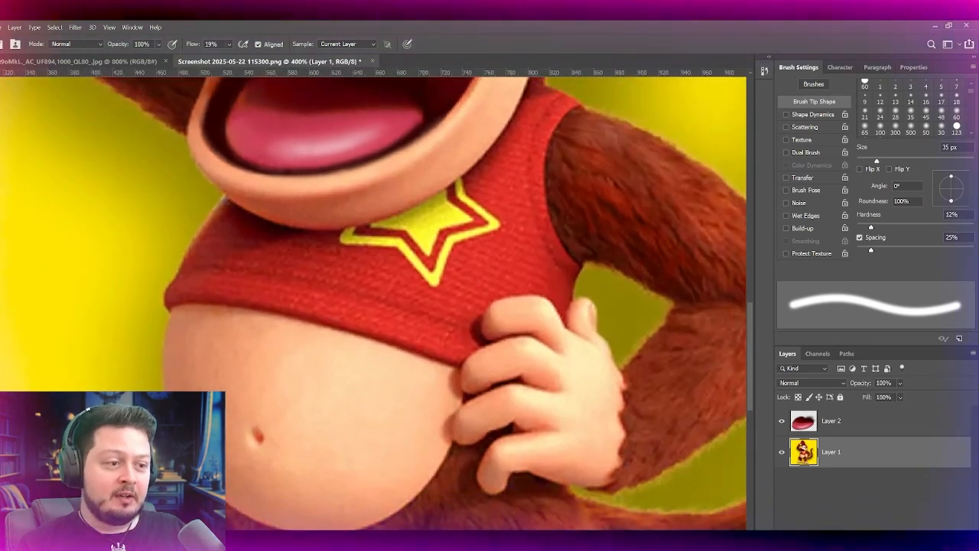
# Step: Compare the belly, shirt hem and waist with the same areas in the reference image
pyautogui.click(118, 62)
pyautogui.moveTo(286, 445); pyautogui.dragTo(252, 267)
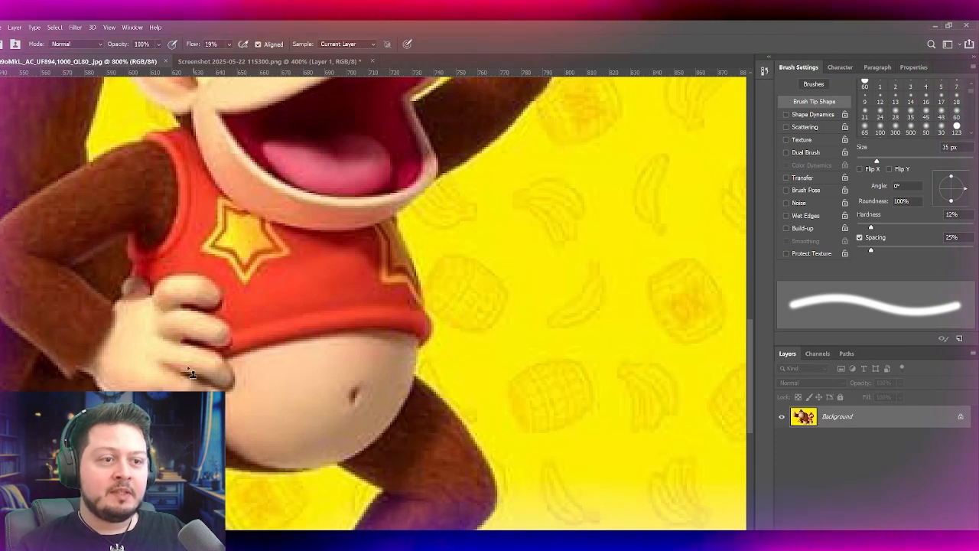
pyautogui.click(229, 61)
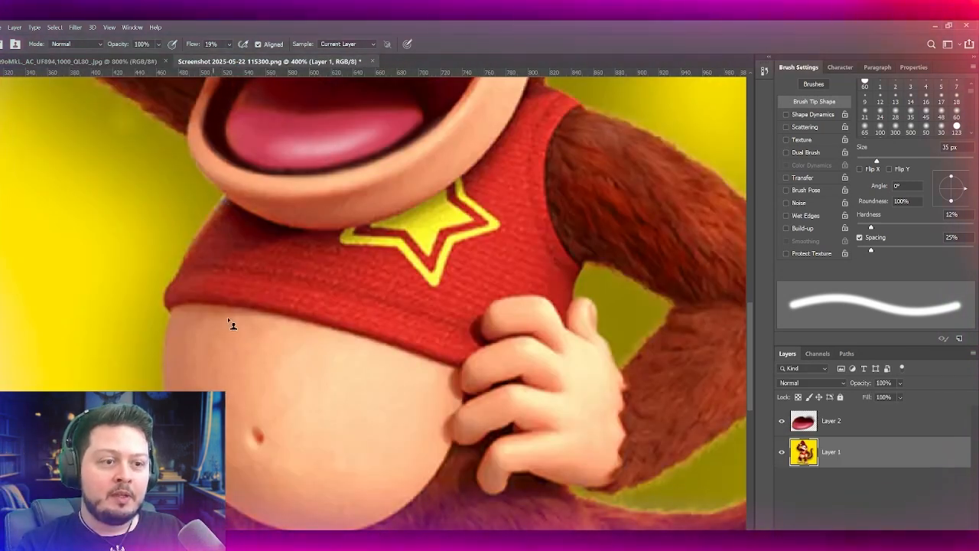
pyautogui.scroll(-3, 227, 316)
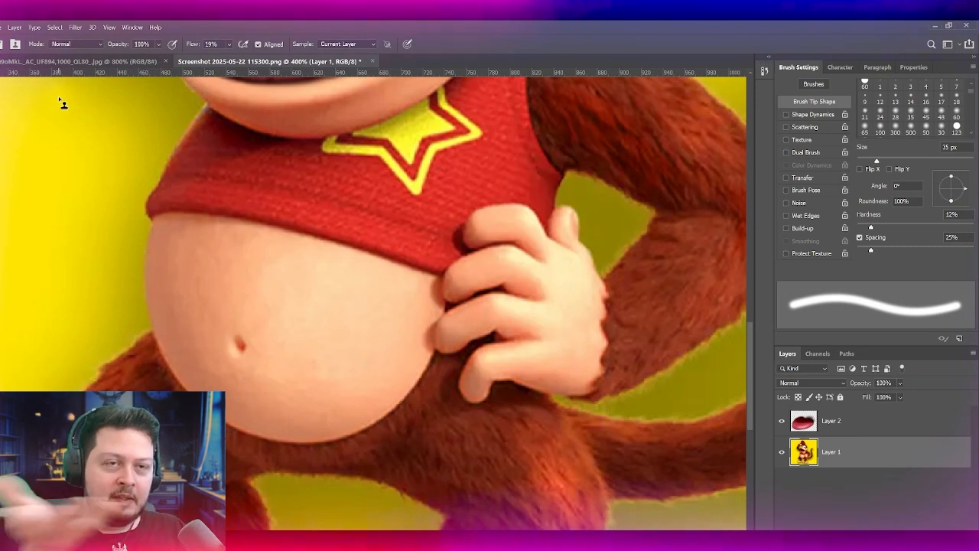
pyautogui.click(84, 62)
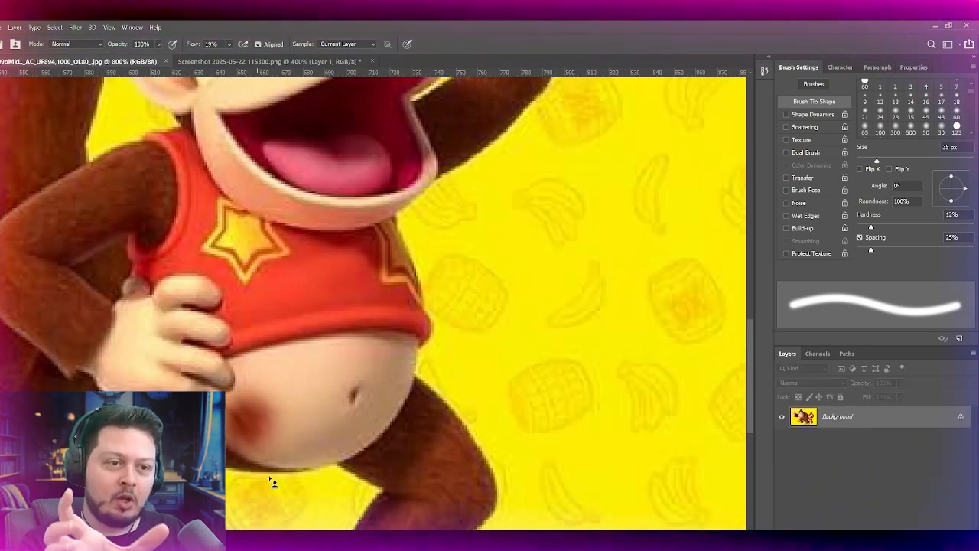
pyautogui.click(310, 429)
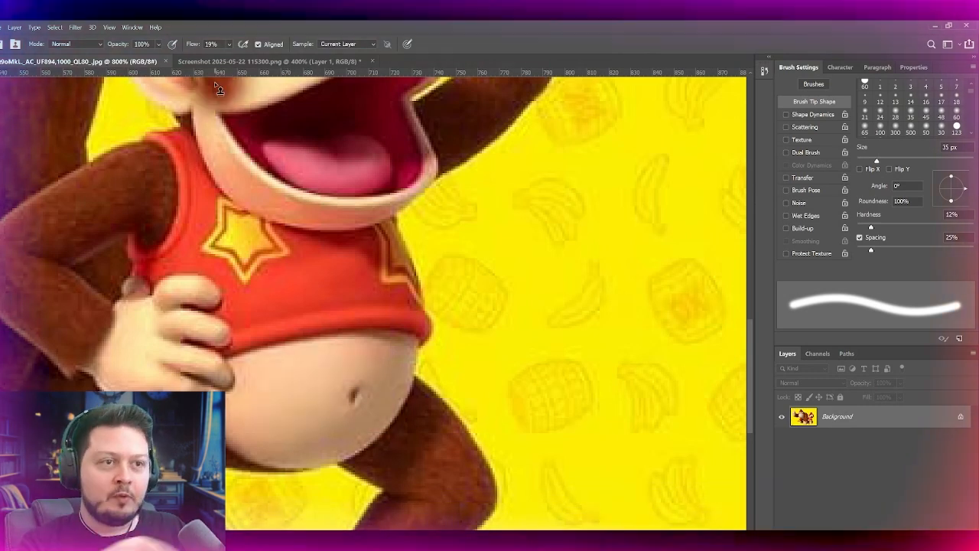
pyautogui.hotkey('ctrl', 'Tab')
pyautogui.moveTo(217, 310); pyautogui.dragTo(252, 225)
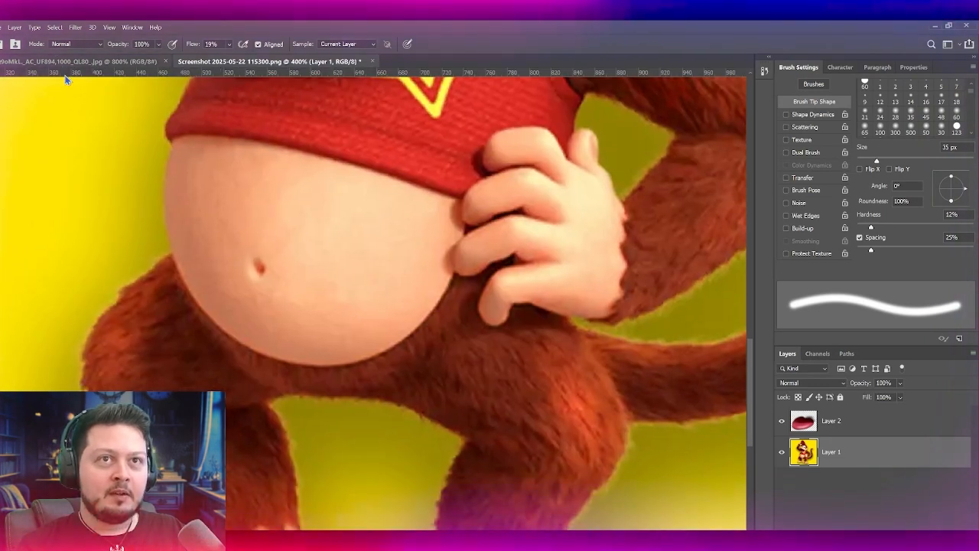
pyautogui.moveTo(202, 176); pyautogui.dragTo(247, 278)
pyautogui.moveTo(321, 286); pyautogui.dragTo(280, 222)
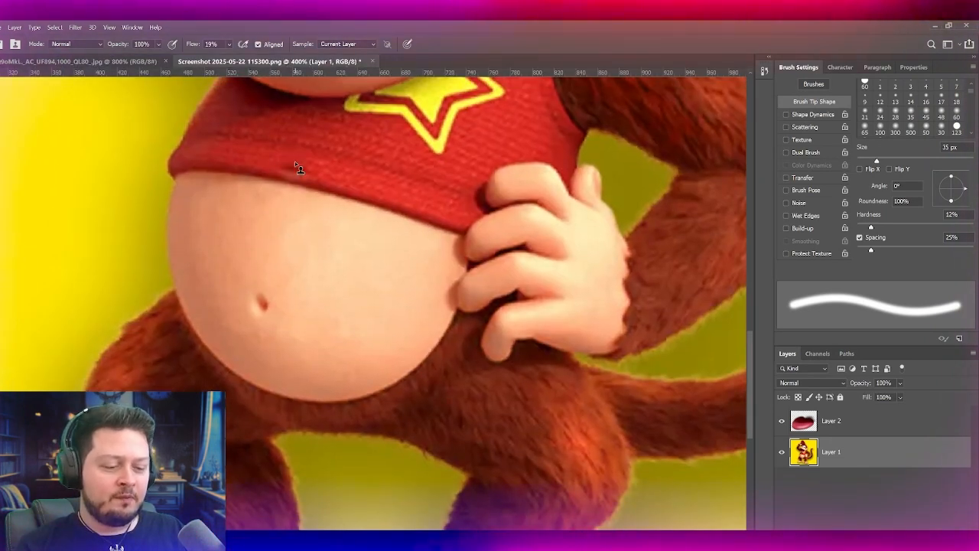
# Step: Try painting skin-coloured strokes below the belly's lower edge with a 30 px brush, raising the flow to 73%
pyautogui.scroll(1, 296, 167)
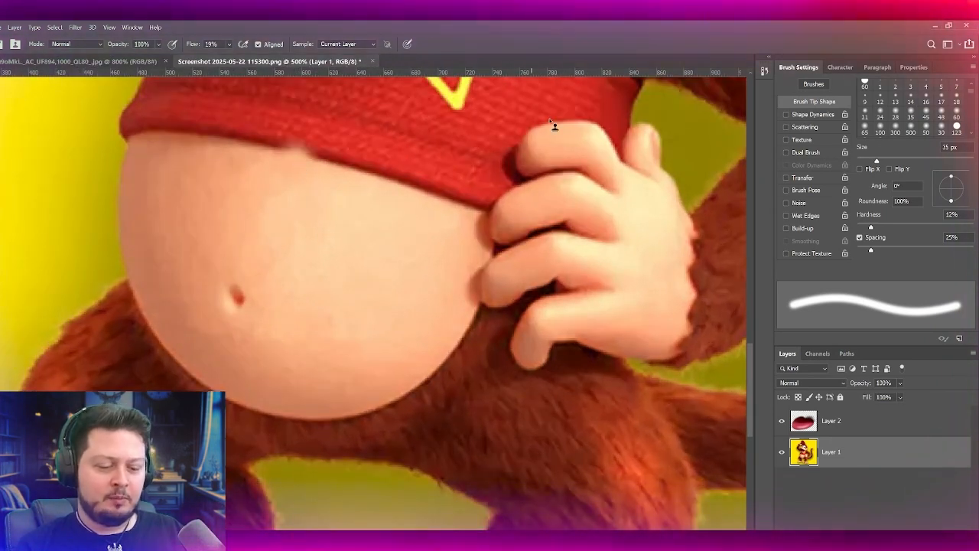
pyautogui.moveTo(439, 385); pyautogui.dragTo(503, 370)
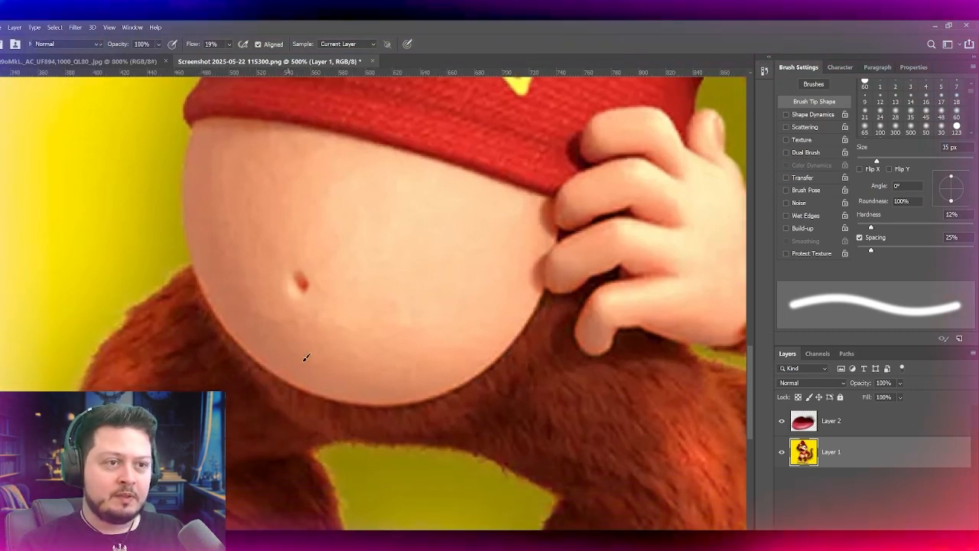
pyautogui.press('b')
pyautogui.moveTo(401, 404); pyautogui.dragTo(539, 302)
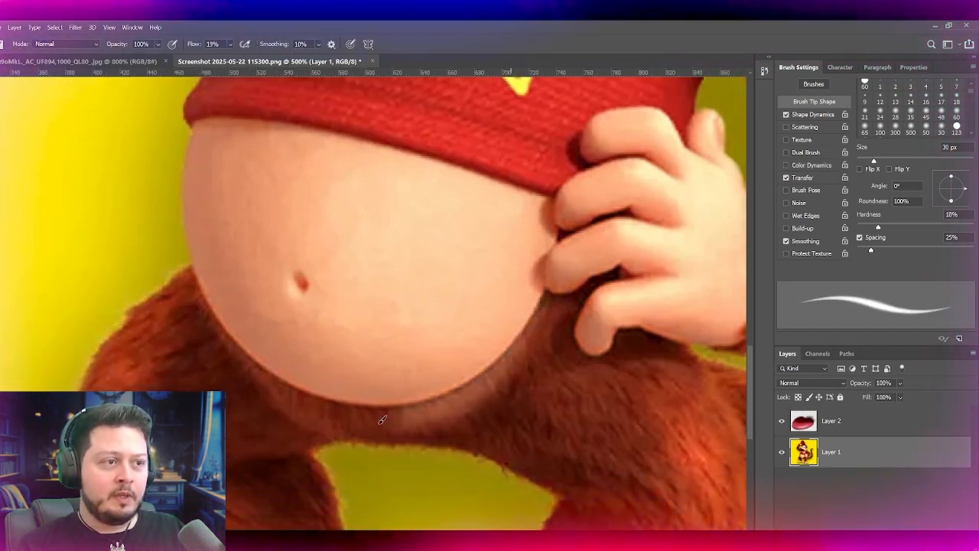
pyautogui.hotkey('ctrl', 'z')
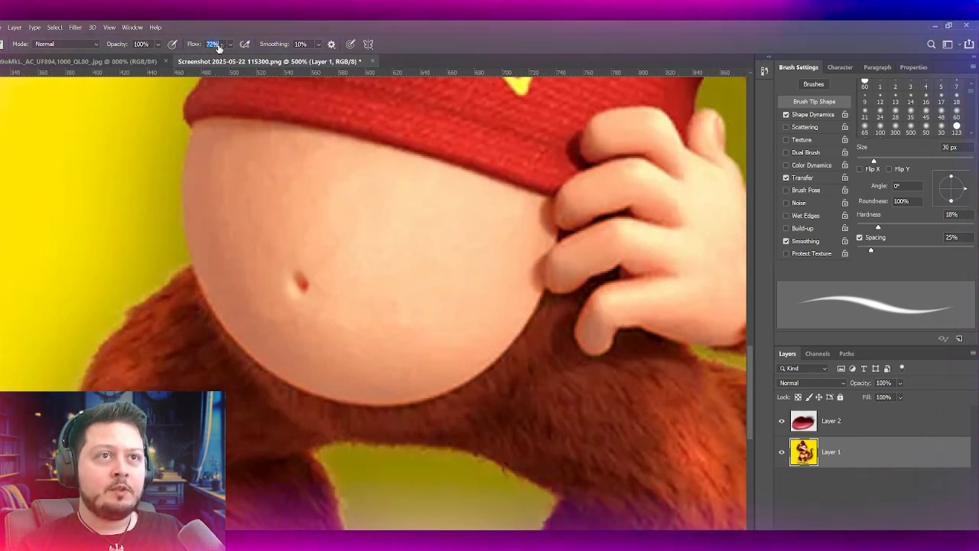
pyautogui.moveTo(247, 321)
pyautogui.mouseDown()
pyautogui.moveTo(373, 417)
pyautogui.moveTo(413, 427)
pyautogui.mouseUp()
pyautogui.hotkey('ctrl', 'z')
pyautogui.hotkey('ctrl', 'z')
pyautogui.moveTo(212, 310); pyautogui.dragTo(366, 416)
pyautogui.hotkey('ctrl', 'z')
pyautogui.moveTo(202, 287); pyautogui.dragTo(327, 422)
pyautogui.hotkey('ctrl', 'z')
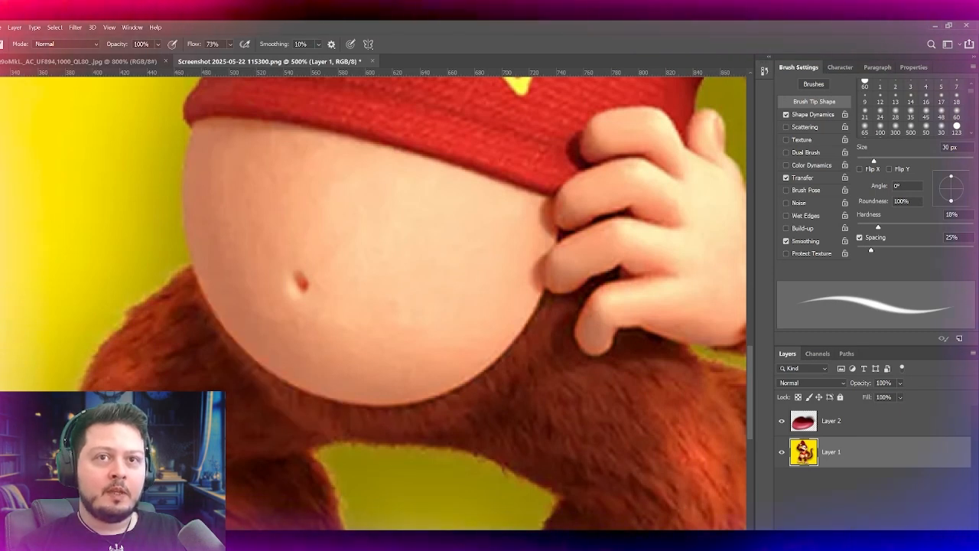
# Step: Try extending the belly downward by cloning its lower edge with a 35 px Clone Stamp at 45% flow
pyautogui.press('s')
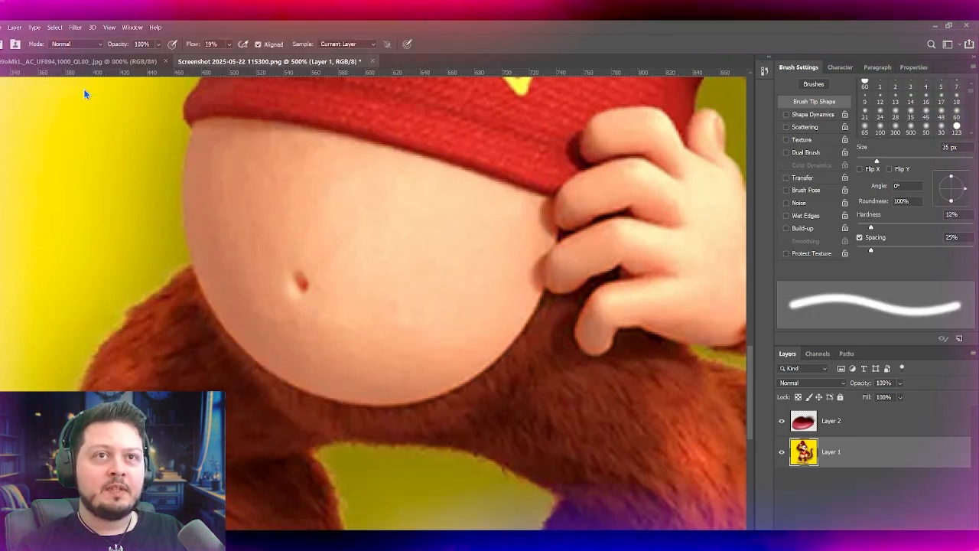
pyautogui.keyDown('alt'); pyautogui.click(242, 314); pyautogui.keyUp('alt')
pyautogui.moveTo(236, 343)
pyautogui.mouseDown()
pyautogui.moveTo(301, 408)
pyautogui.moveTo(341, 404)
pyautogui.mouseUp()
pyautogui.hotkey('ctrl', 'z')
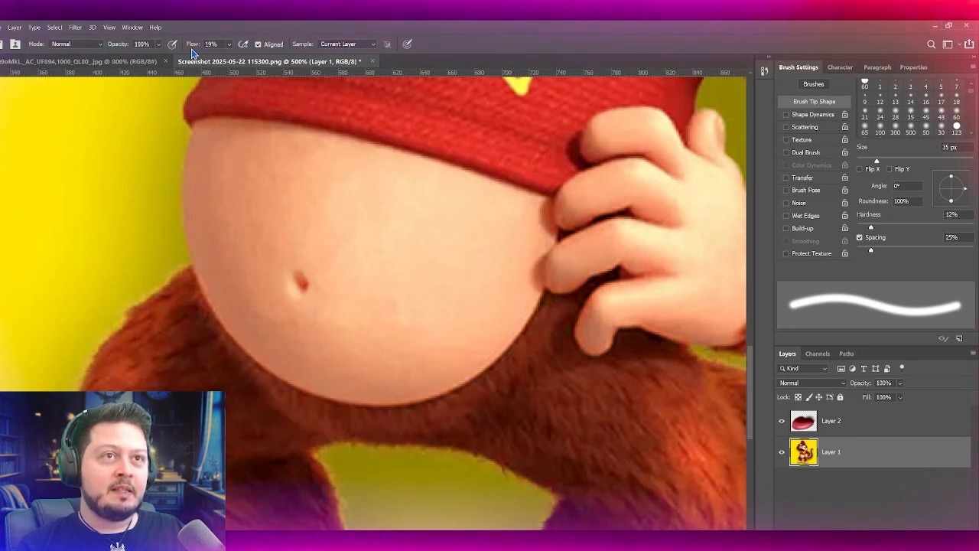
pyautogui.moveTo(347, 400)
pyautogui.mouseDown()
pyautogui.moveTo(393, 422)
pyautogui.moveTo(273, 359)
pyautogui.moveTo(251, 358)
pyautogui.moveTo(320, 405)
pyautogui.moveTo(256, 358)
pyautogui.moveTo(206, 254)
pyautogui.moveTo(345, 426)
pyautogui.moveTo(332, 410)
pyautogui.moveTo(449, 385)
pyautogui.mouseUp()
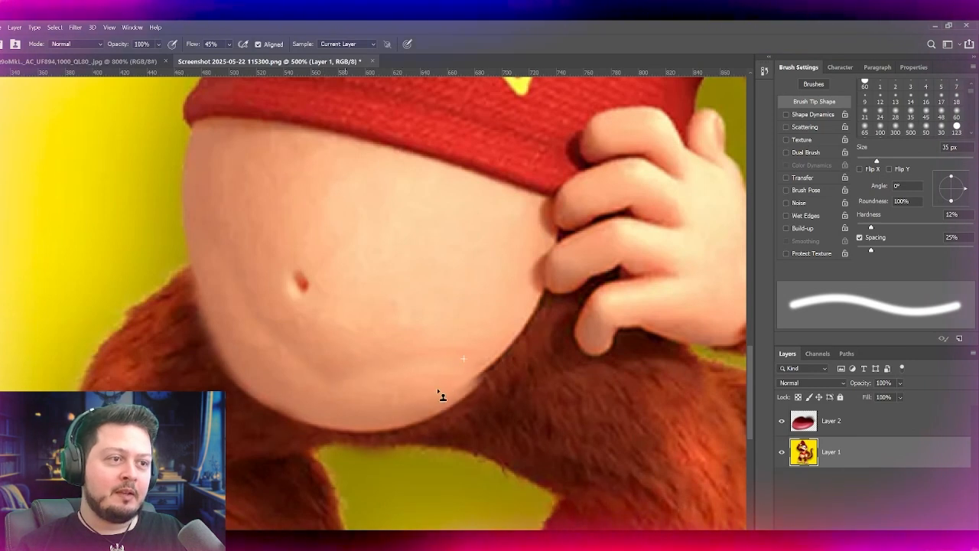
pyautogui.scroll(-3, 379, 312)
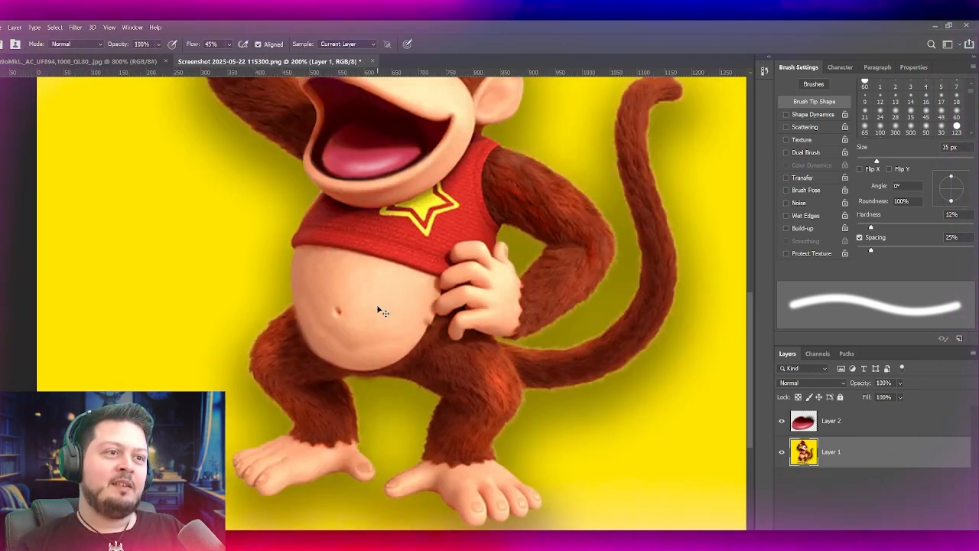
pyautogui.scroll(-3, 379, 312)
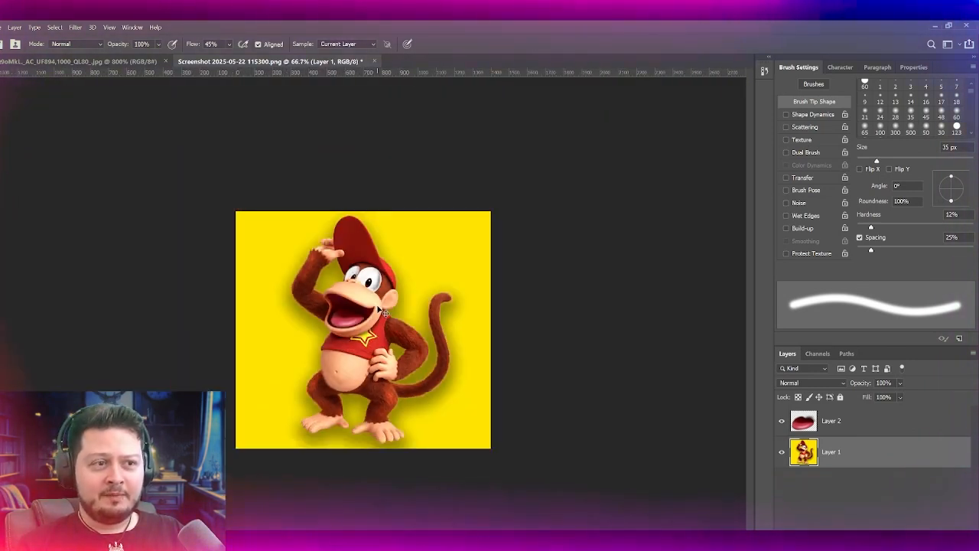
pyautogui.scroll(4, 383, 312)
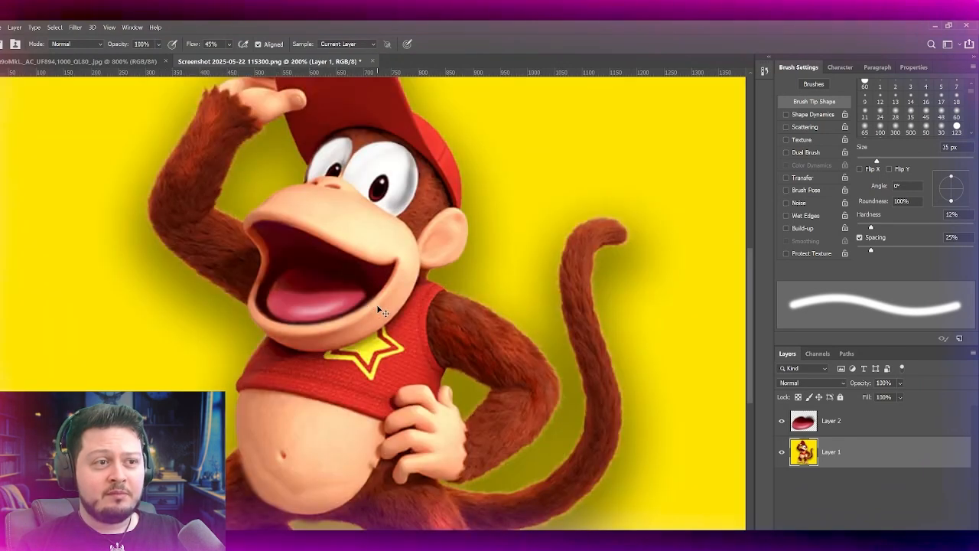
pyautogui.scroll(-1, 380, 312)
pyautogui.hotkey('ctrl', '+')
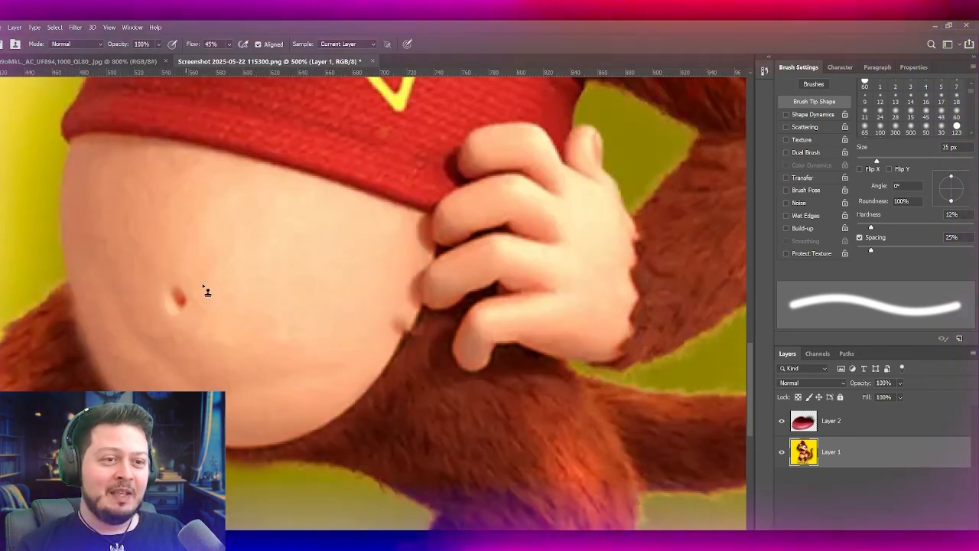
pyautogui.hotkey('ctrl', 'z')
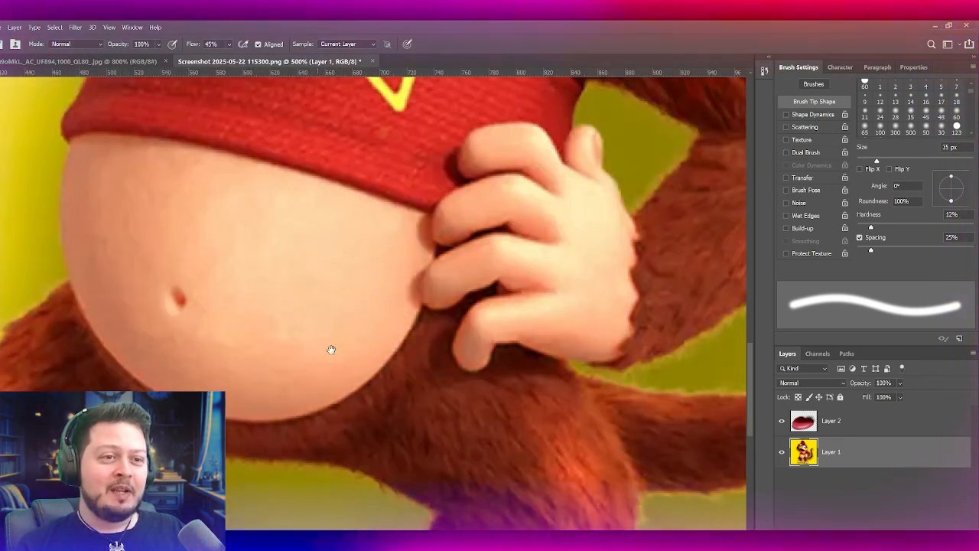
# Step: Clone the greenish background over the lower fur between the legs to raise the gap beneath the belly, using a 35 px stamp at 45% flow
pyautogui.moveTo(317, 350); pyautogui.dragTo(373, 343)
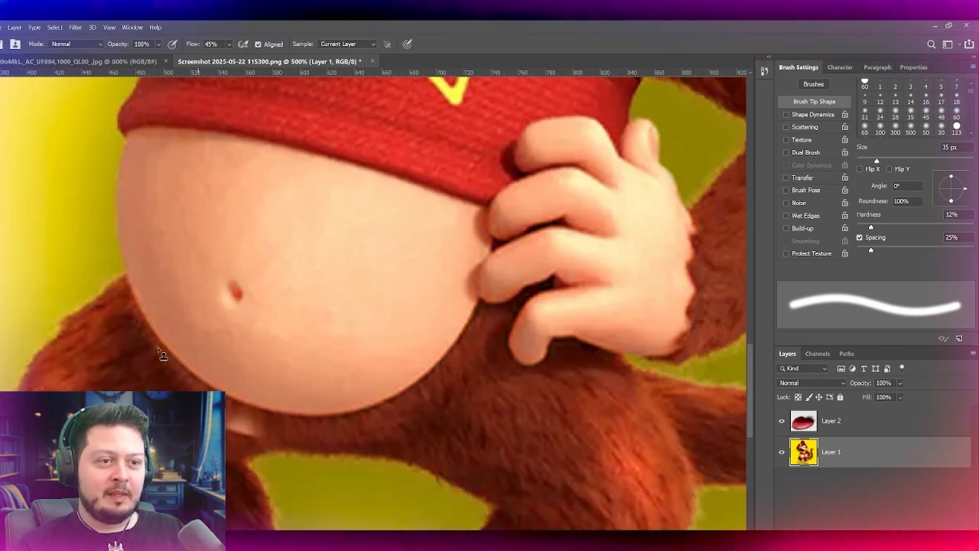
pyautogui.moveTo(344, 357); pyautogui.dragTo(358, 326)
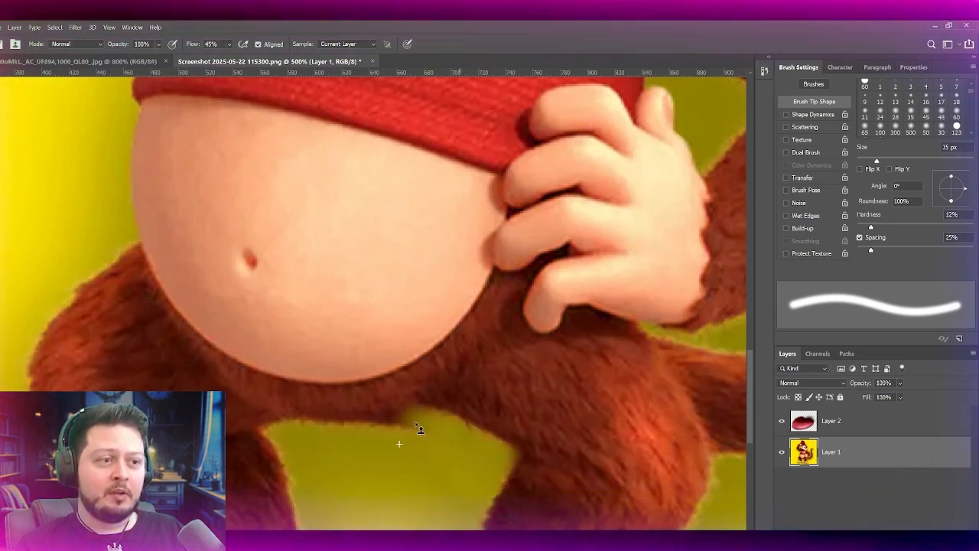
pyautogui.moveTo(374, 444); pyautogui.dragTo(339, 432)
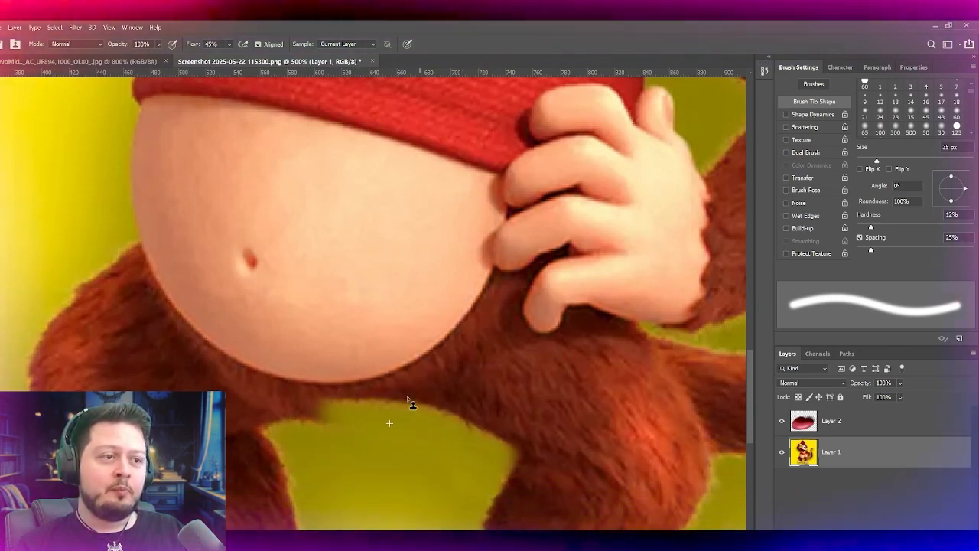
pyautogui.moveTo(387, 397)
pyautogui.mouseDown()
pyautogui.moveTo(347, 418)
pyautogui.moveTo(307, 422)
pyautogui.moveTo(336, 422)
pyautogui.moveTo(289, 412)
pyautogui.moveTo(414, 427)
pyautogui.moveTo(296, 425)
pyautogui.moveTo(317, 442)
pyautogui.moveTo(333, 437)
pyautogui.moveTo(288, 434)
pyautogui.moveTo(263, 420)
pyautogui.mouseUp()
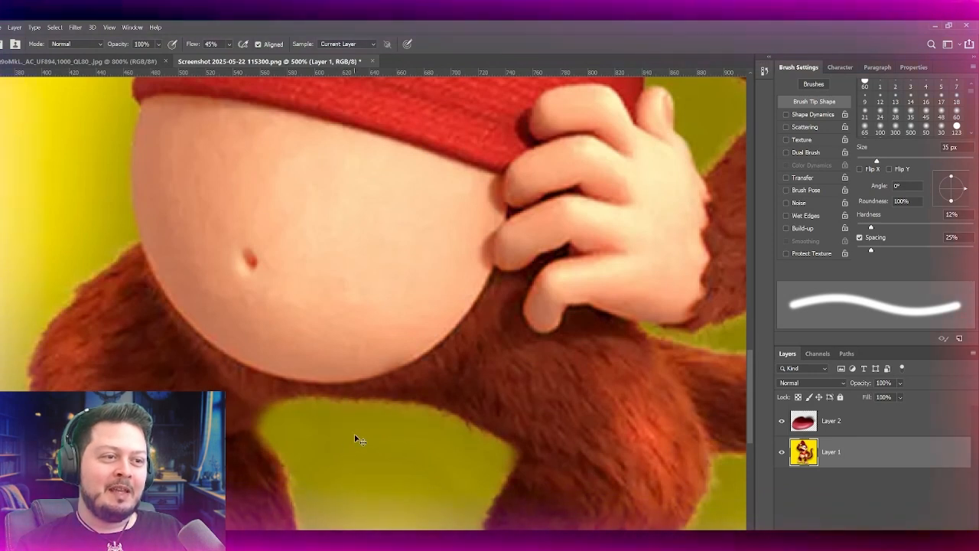
pyautogui.moveTo(185, 254)
pyautogui.mouseDown()
pyautogui.moveTo(212, 260)
pyautogui.moveTo(255, 161)
pyautogui.moveTo(291, 401)
pyautogui.mouseUp()
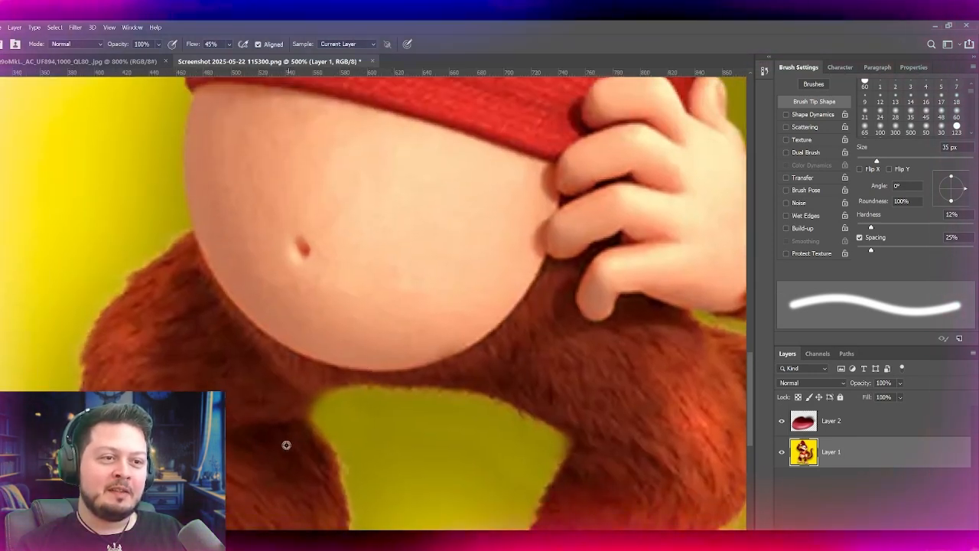
# Step: Clone the gap's upper corner wider with a 20 px stamp and refine its furry edge with a 10 px brush at 73% flow
pyautogui.moveTo(287, 433); pyautogui.dragTo(262, 436)
pyautogui.press('[')
pyautogui.press('[')
pyautogui.press('[')
pyautogui.moveTo(312, 393)
pyautogui.mouseDown()
pyautogui.moveTo(382, 385)
pyautogui.moveTo(309, 406)
pyautogui.moveTo(383, 390)
pyautogui.moveTo(312, 405)
pyautogui.mouseUp()
pyautogui.hotkey('ctrl', 'z')
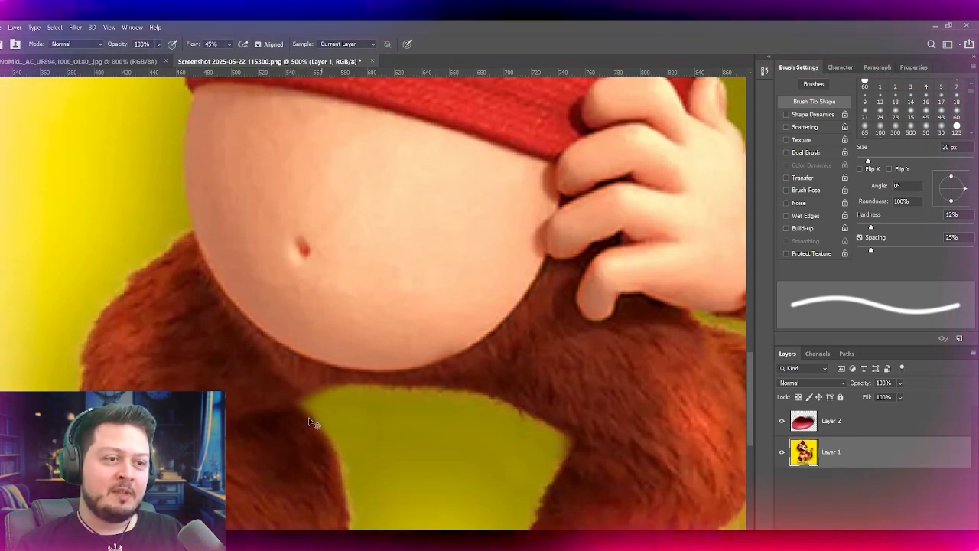
pyautogui.press('b')
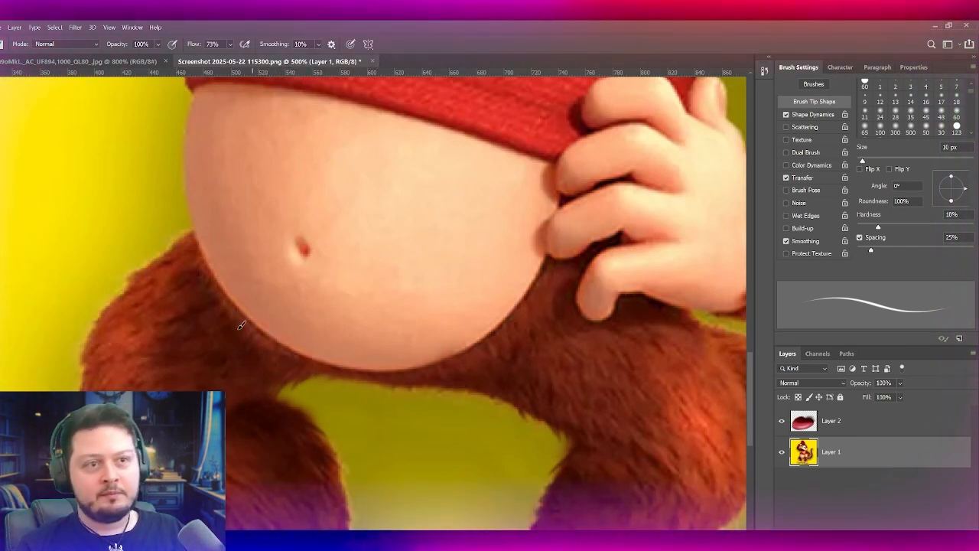
pyautogui.moveTo(190, 143); pyautogui.dragTo(169, 226)
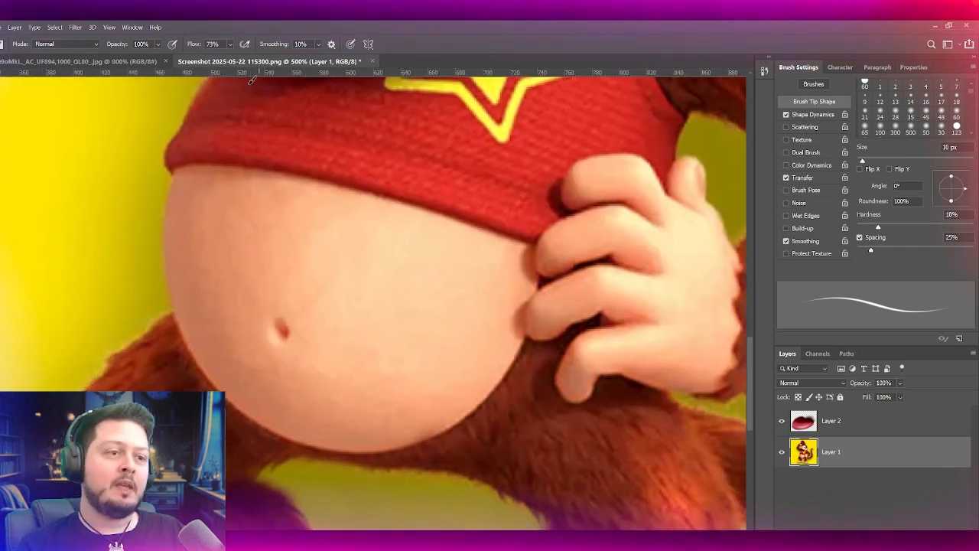
# Step: Compare the belly's shape and lower edge with the reference render, and reduce the brush size to 10 px
pyautogui.scroll(-4, 234, 80)
pyautogui.scroll(4, 233, 80)
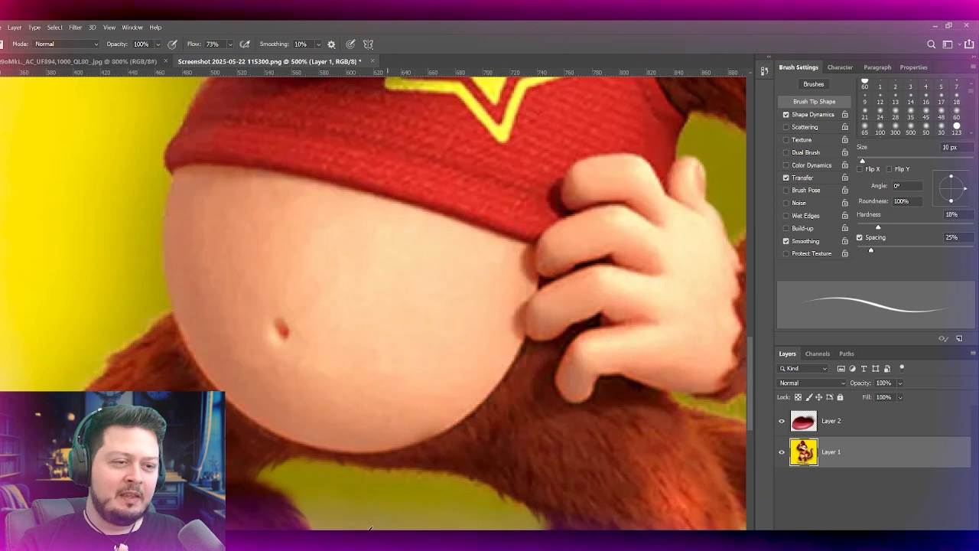
pyautogui.moveTo(137, 68); pyautogui.dragTo(230, 94)
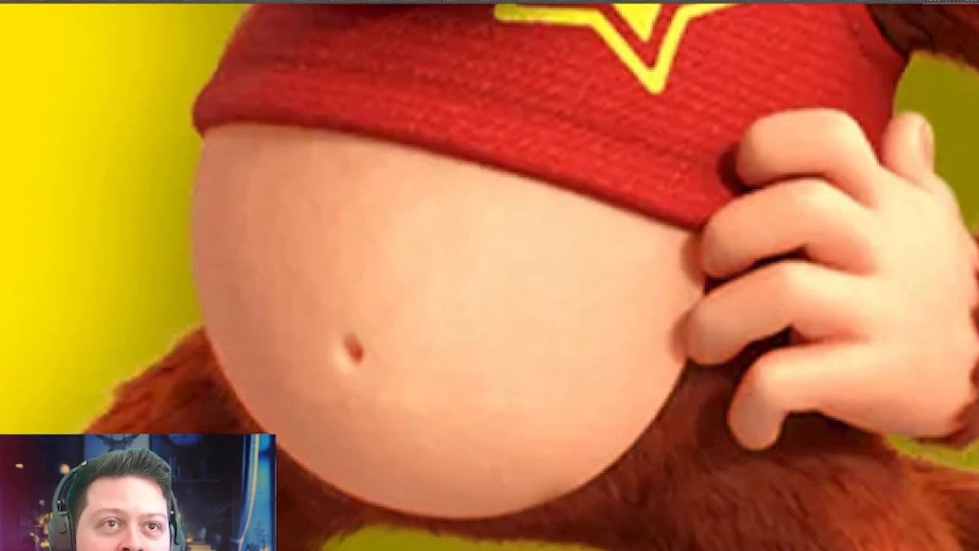
pyautogui.click(325, 1)
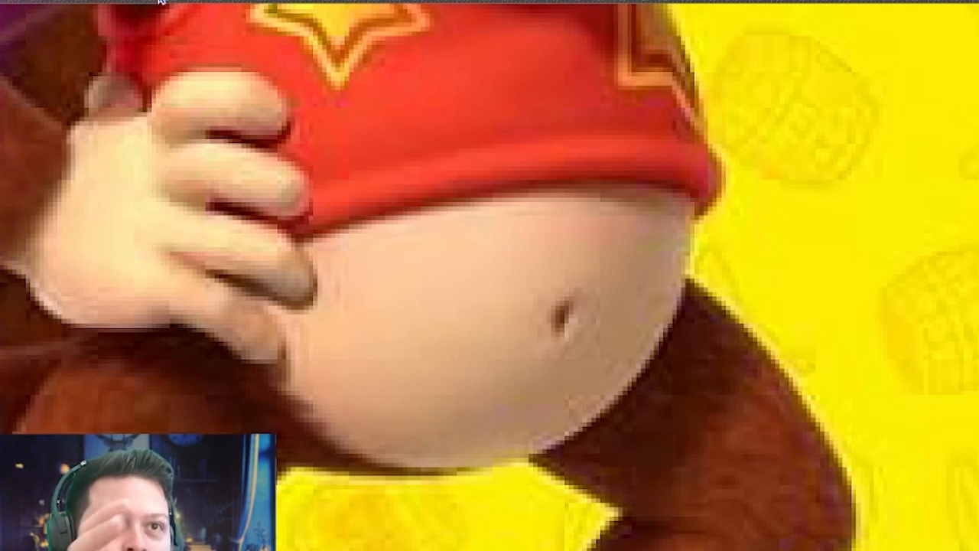
pyautogui.click(110, 2)
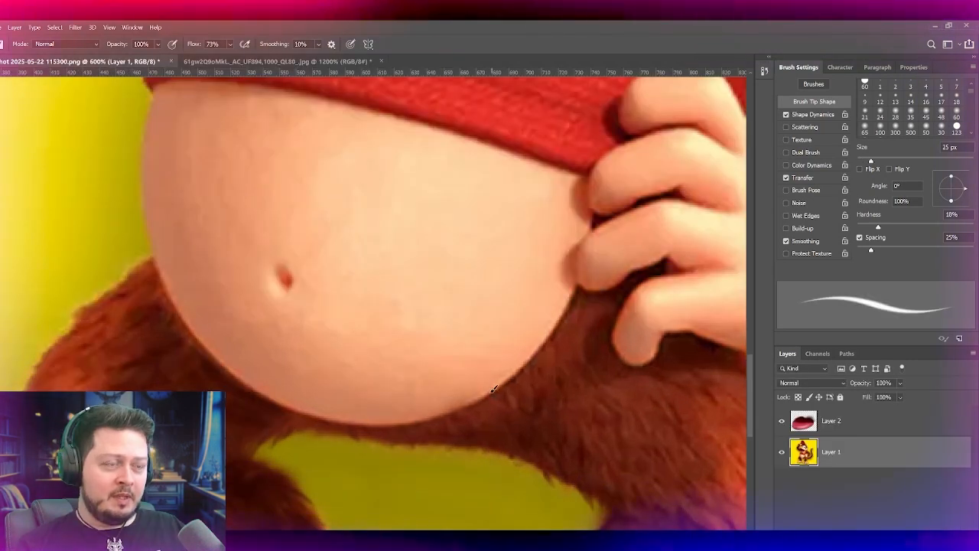
pyautogui.press('[')
pyautogui.press('[')
pyautogui.press('[')
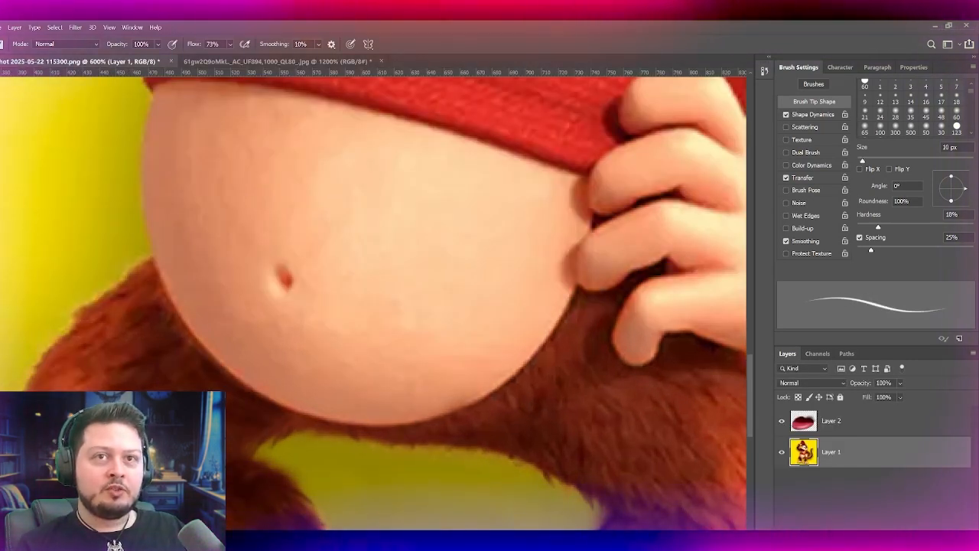
# Step: Set up the Smudge tool with a 10 px tip and enable Shape Dynamics with a size control for tapered strokes
pyautogui.press('r')
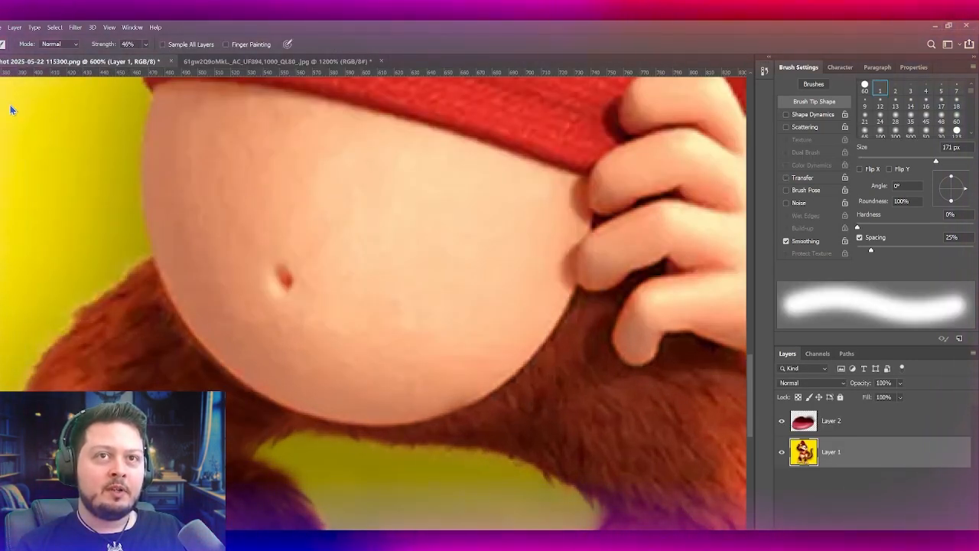
pyautogui.press('[')
pyautogui.press('[')
pyautogui.press('[')
pyautogui.press('[')
pyautogui.press('[')
pyautogui.press('[')
pyautogui.press('[')
pyautogui.press('[')
pyautogui.press('[')
pyautogui.press('[')
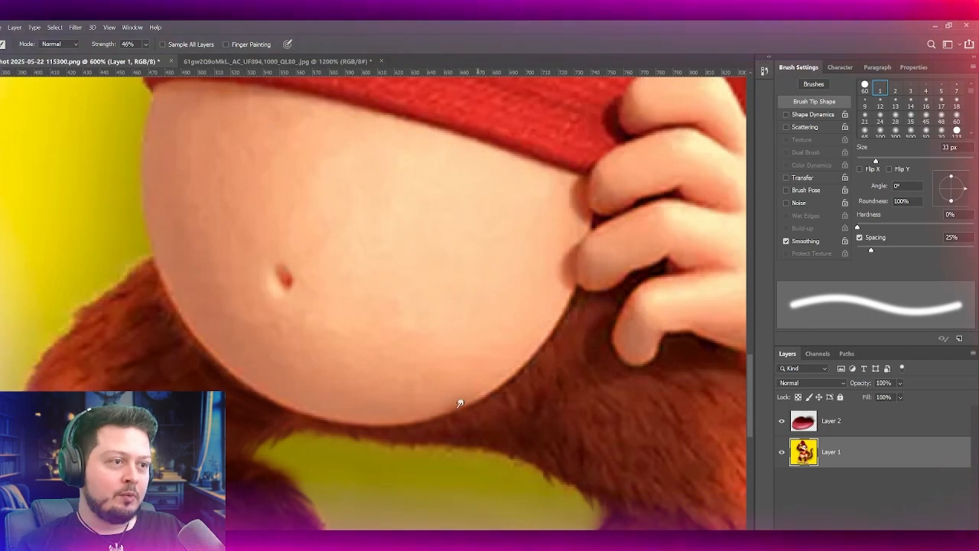
pyautogui.press('[')
pyautogui.press('[')
pyautogui.press('[')
pyautogui.press('[')
pyautogui.press('[')
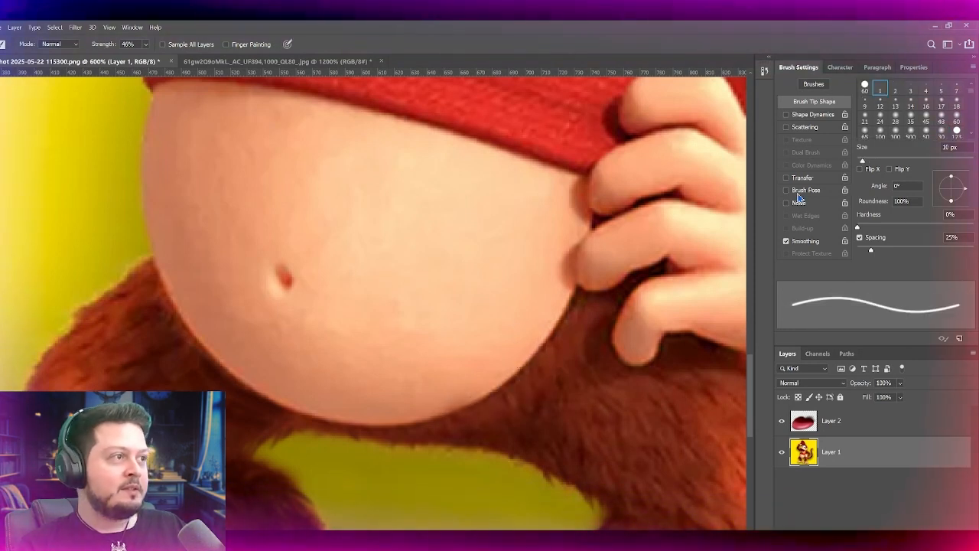
pyautogui.click(815, 115)
pyautogui.click(912, 106)
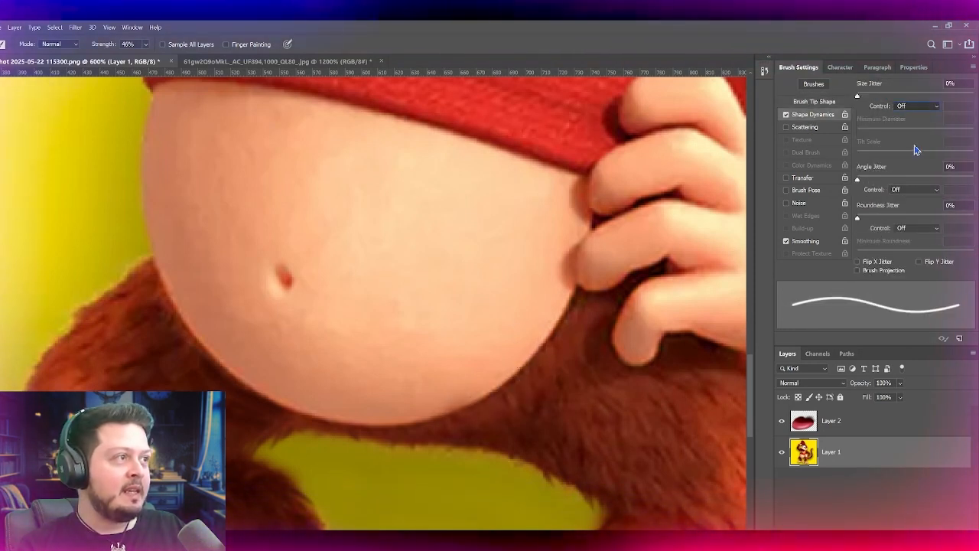
pyautogui.click(916, 148)
pyautogui.click(820, 103)
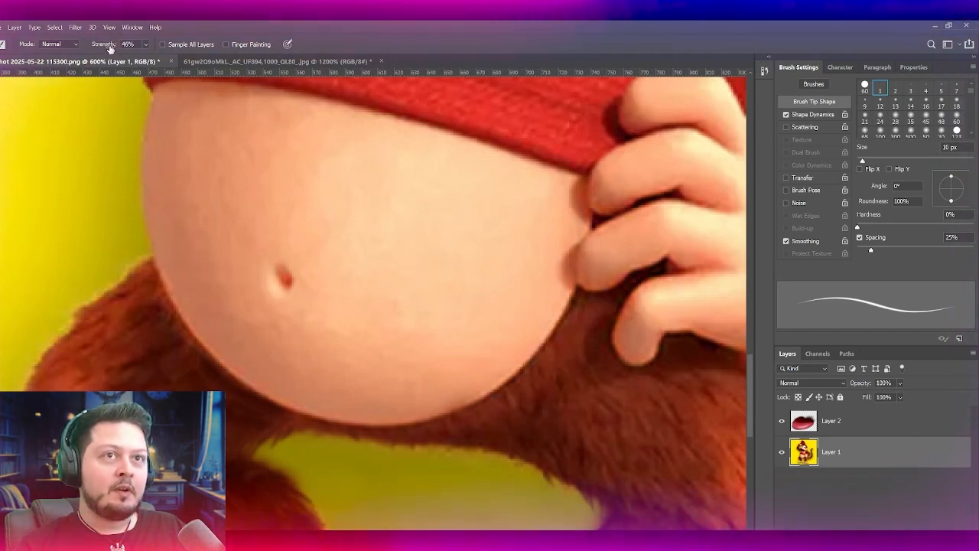
# Step: Smudge short fur strands over the belly's lower-right edge, going from a 10 px tip at 86% strength to a 25 px tip at 40%
pyautogui.moveTo(562, 315)
pyautogui.mouseDown()
pyautogui.moveTo(518, 358)
pyautogui.moveTo(543, 357)
pyautogui.moveTo(475, 366)
pyautogui.mouseUp()
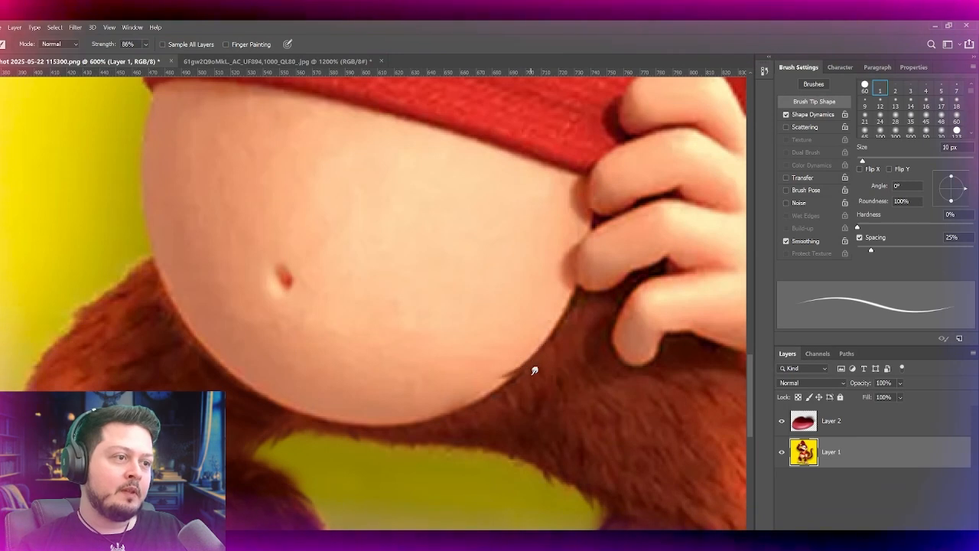
pyautogui.moveTo(496, 397); pyautogui.dragTo(440, 406)
pyautogui.hotkey('ctrl', 'z')
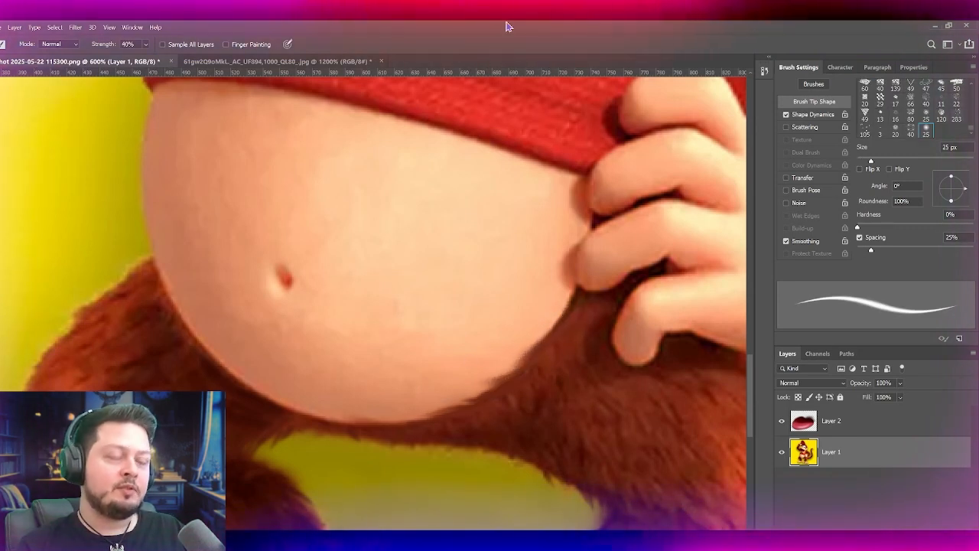
# Step: Examine the softened belly edge, arms and tail across the figure, with the Smudge tip set to 35 px
pyautogui.hotkey('ctrl', '-')
pyautogui.hotkey('ctrl', '-')
pyautogui.hotkey('ctrl', '-')
pyautogui.hotkey('ctrl', '-')
pyautogui.hotkey('ctrl', '-')
pyautogui.hotkey('ctrl', '-')
pyautogui.hotkey('ctrl', '-')
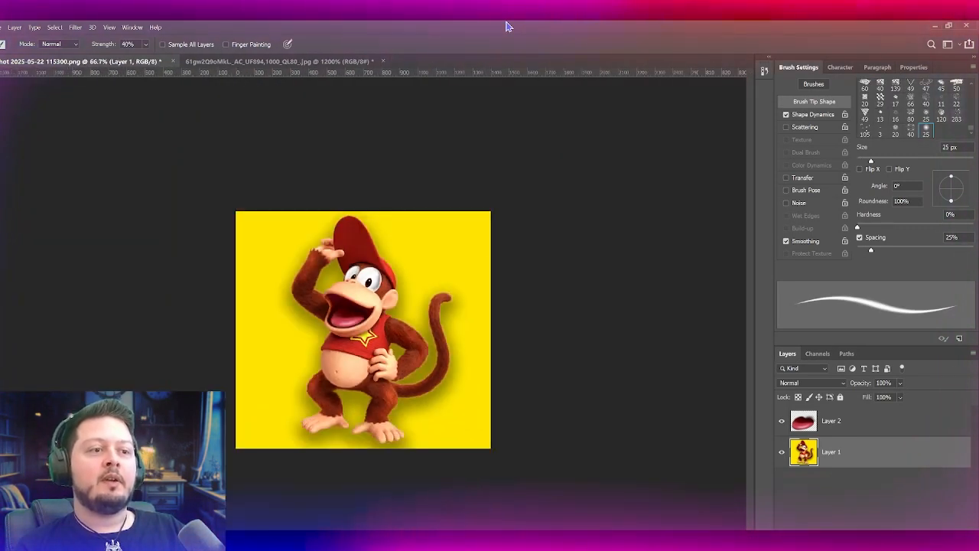
pyautogui.hotkey('ctrl', '+')
pyautogui.hotkey('ctrl', '+')
pyautogui.hotkey('ctrl', '+')
pyautogui.moveTo(268, 393); pyautogui.dragTo(302, 260)
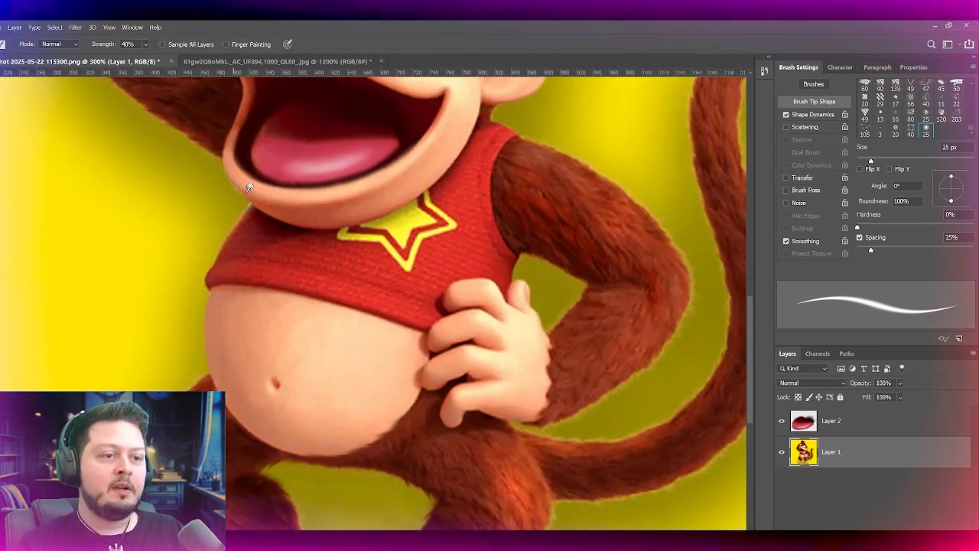
pyautogui.moveTo(324, 302); pyautogui.dragTo(334, 257)
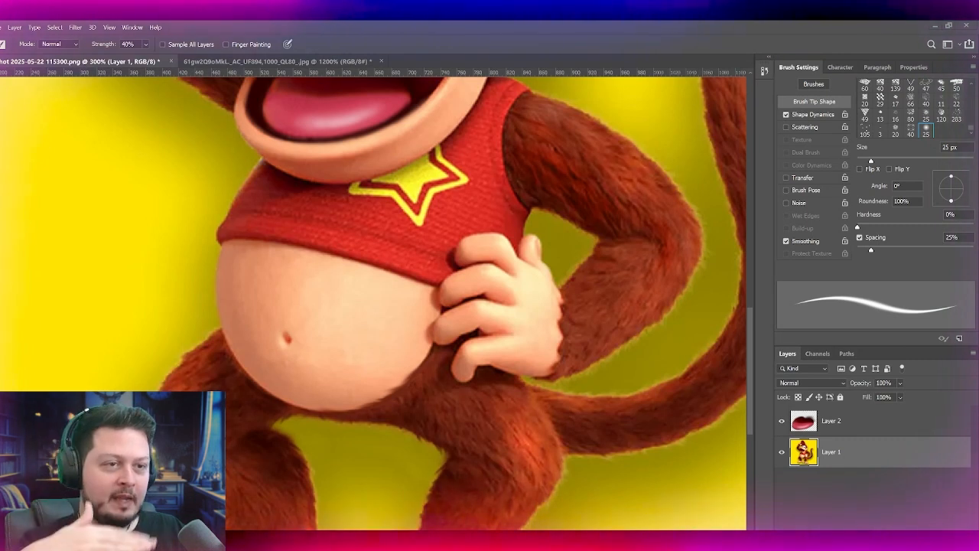
pyautogui.moveTo(437, 108); pyautogui.dragTo(301, 254)
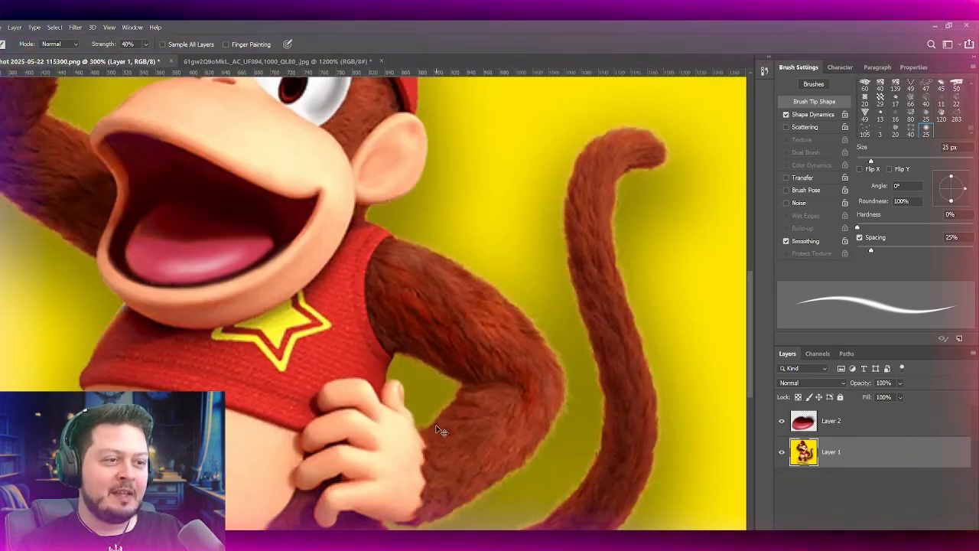
pyautogui.press(']')
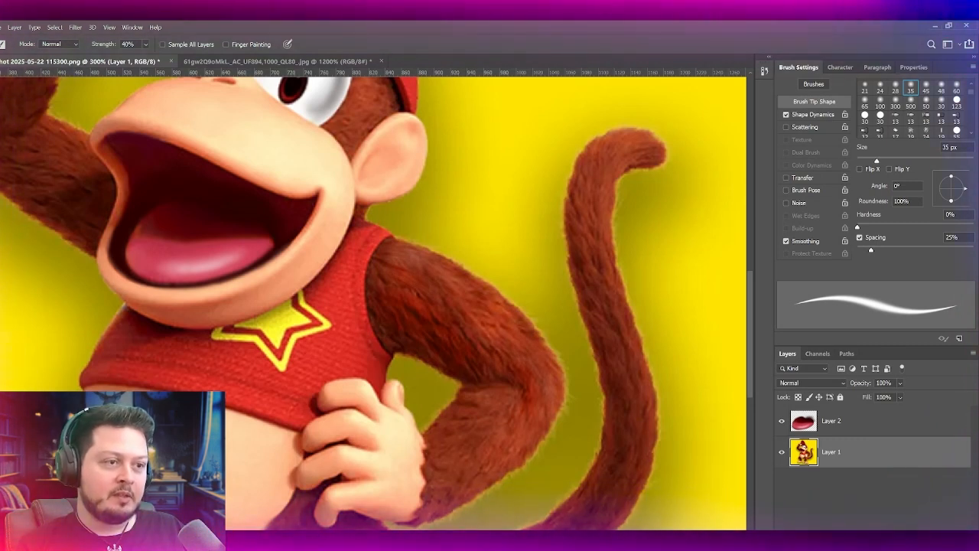
pyautogui.hotkey('ctrl', '-')
pyautogui.hotkey('ctrl', '+')
pyautogui.hotkey('ctrl', '+')
pyautogui.hotkey('ctrl', '+')
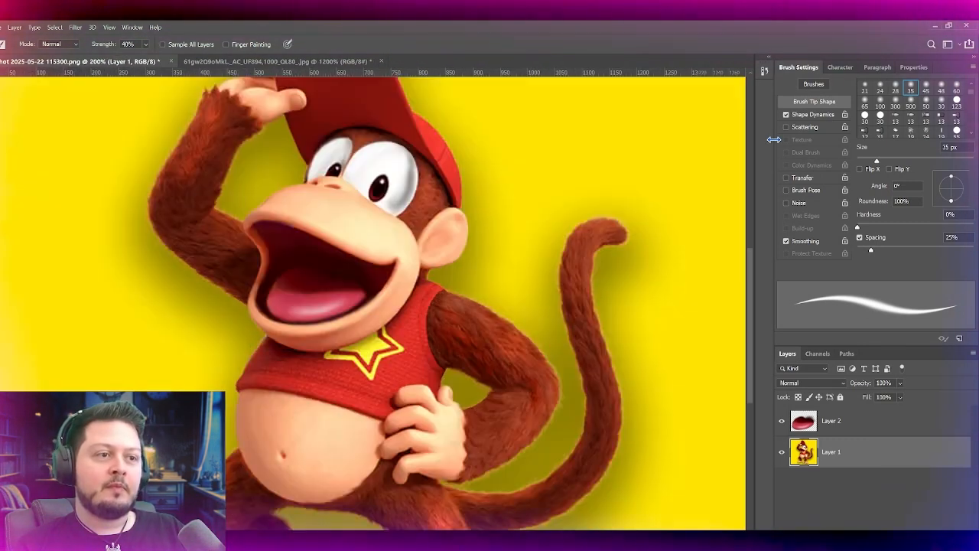
pyautogui.hotkey('ctrl', '-')
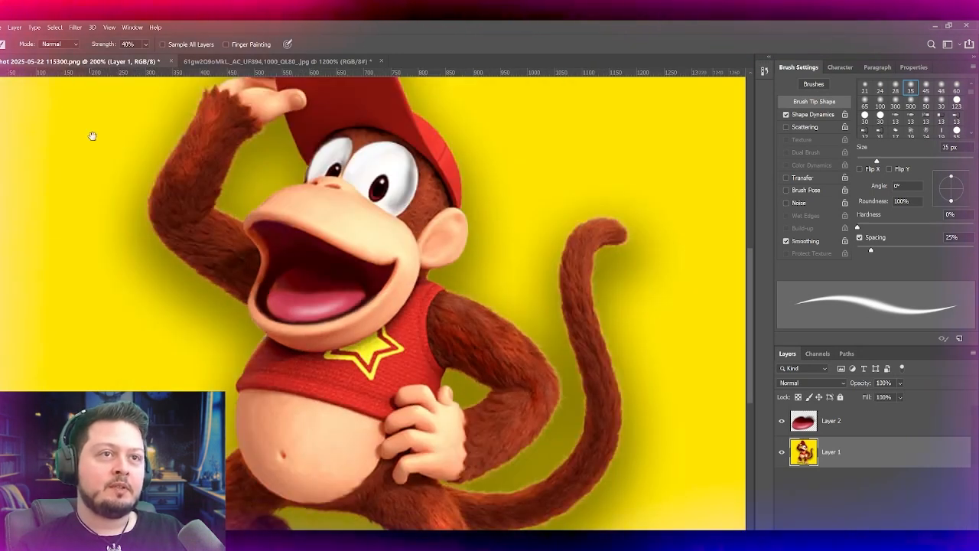
# Step: Compare the shape of the tail's tip with the tail in the reference render
pyautogui.moveTo(205, 173); pyautogui.dragTo(216, 234)
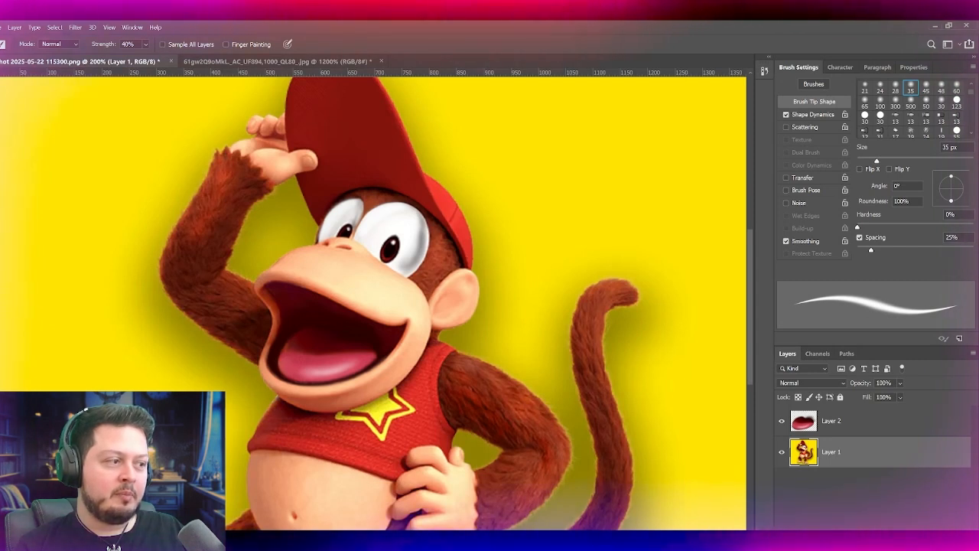
pyautogui.moveTo(647, 327); pyautogui.dragTo(472, 259)
pyautogui.moveTo(384, 171); pyautogui.dragTo(300, 234)
pyautogui.hotkey('ctrl', '+')
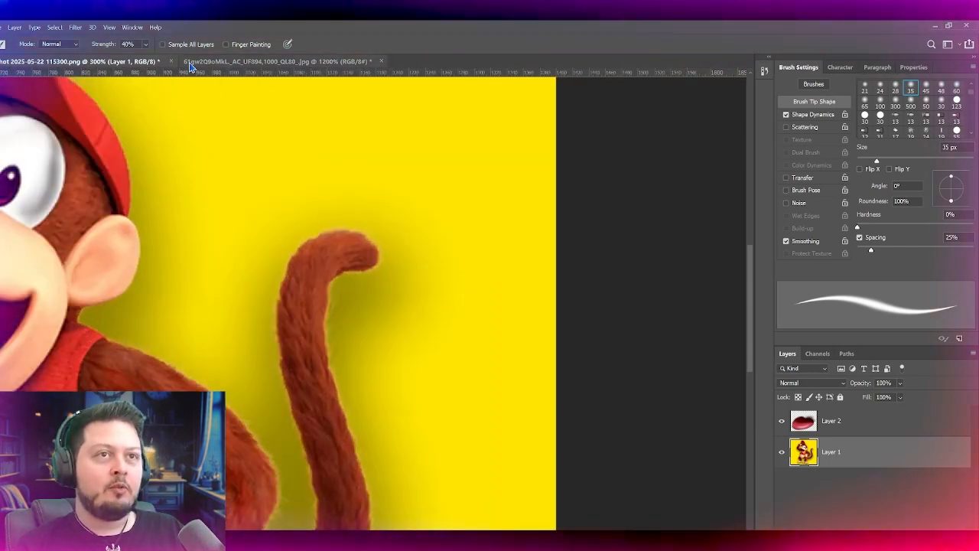
pyautogui.click(276, 61)
pyautogui.hotkey('ctrl', '-')
pyautogui.hotkey('ctrl', '-')
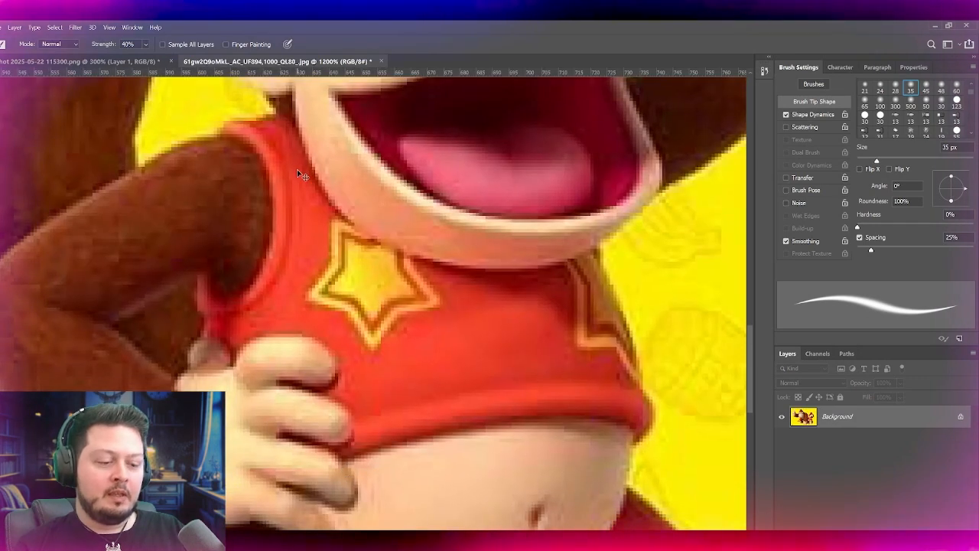
pyautogui.moveTo(178, 252); pyautogui.dragTo(245, 294)
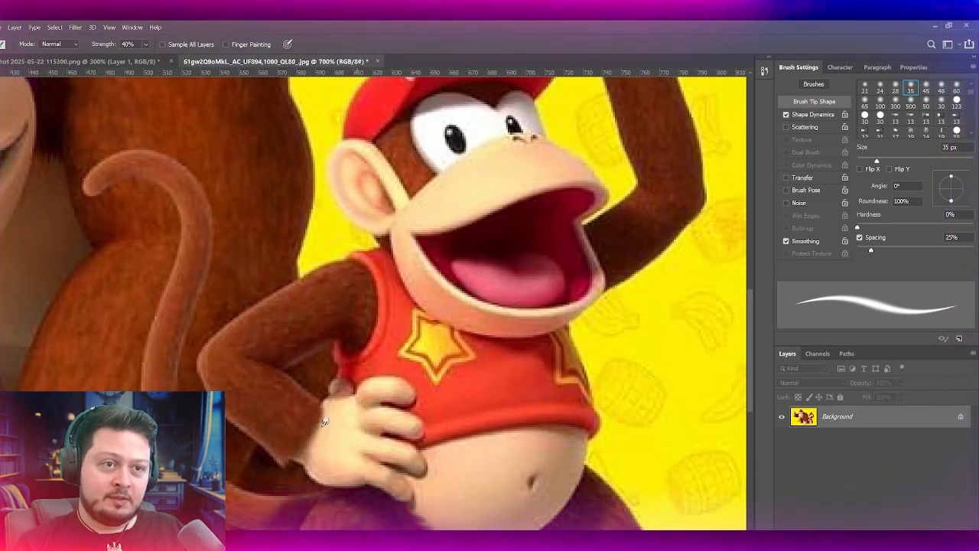
pyautogui.click(107, 62)
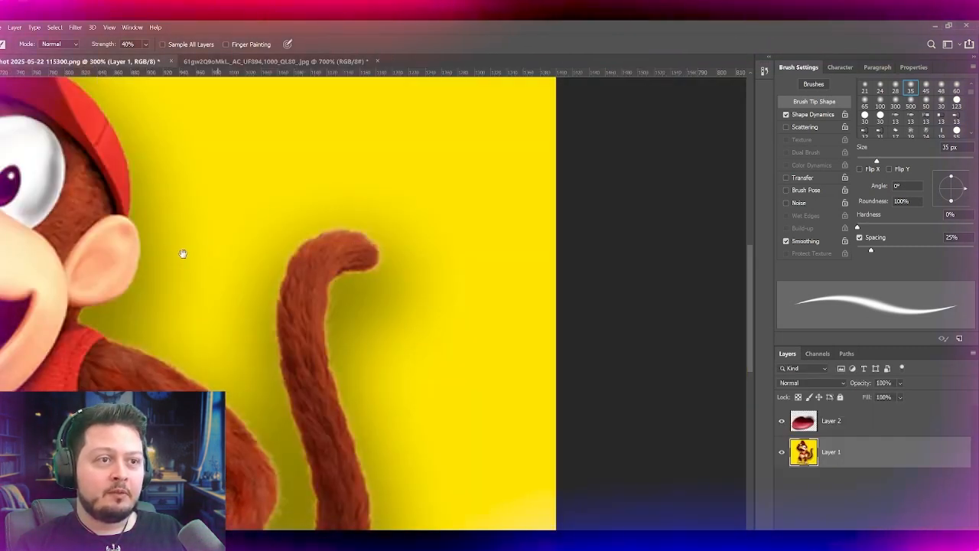
# Step: Warp the tail's tip outward and down into a longer hooked curl, and check it against the previous state
pyautogui.moveTo(191, 375); pyautogui.dragTo(240, 247)
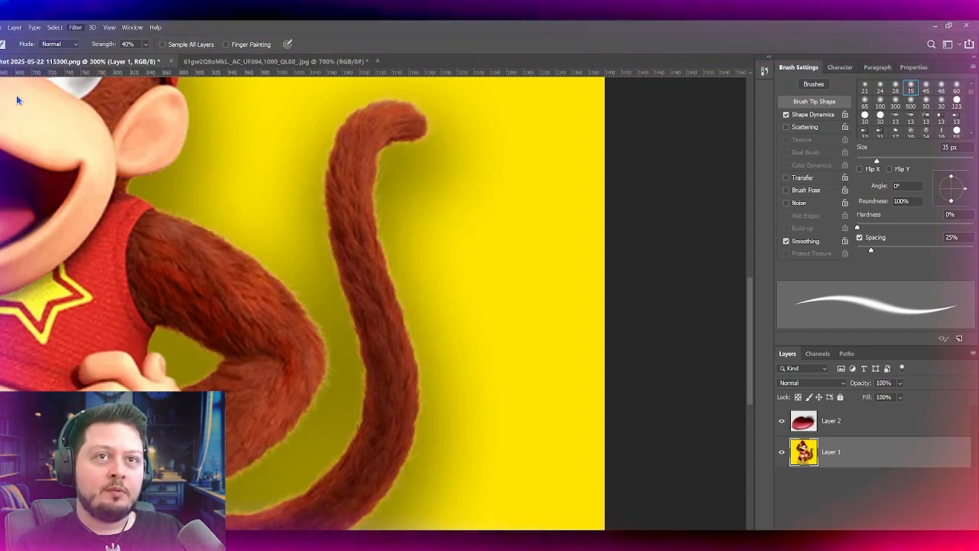
pyautogui.moveTo(416, 123); pyautogui.dragTo(474, 149)
pyautogui.moveTo(363, 187); pyautogui.dragTo(430, 312)
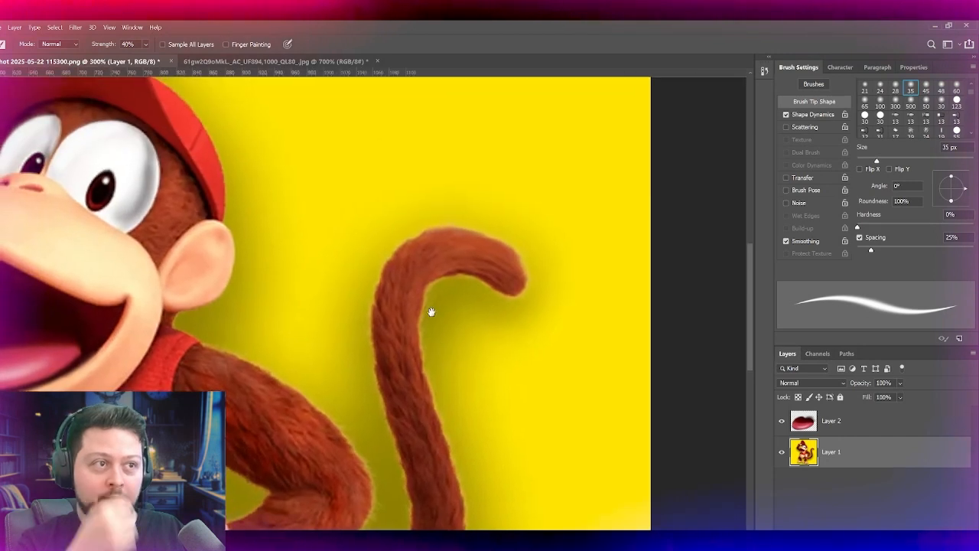
pyautogui.hotkey('ctrl', 'z')
pyautogui.hotkey('ctrl', 'shift', 'z')
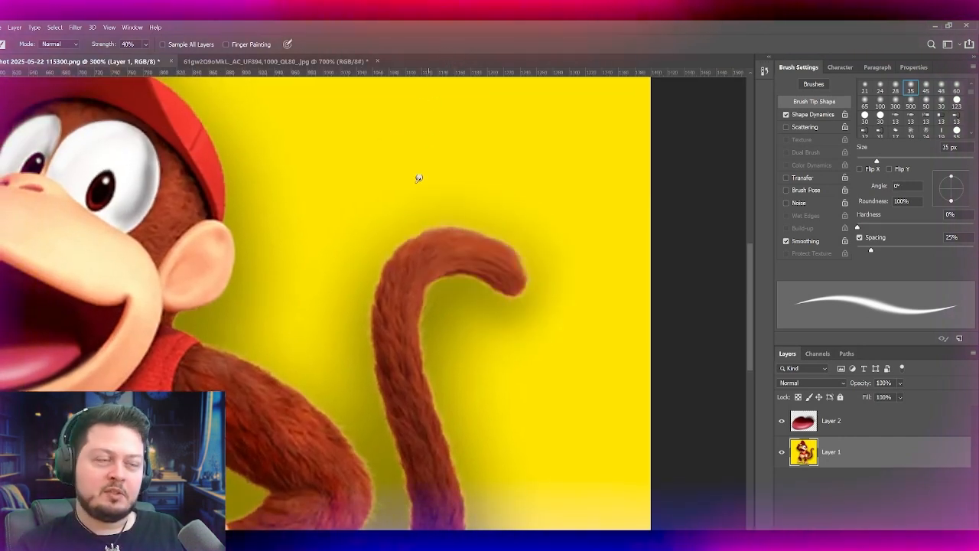
pyautogui.hotkey('ctrl', '-')
pyautogui.hotkey('ctrl', '-')
pyautogui.hotkey('ctrl', '+')
pyautogui.hotkey('ctrl', '+')
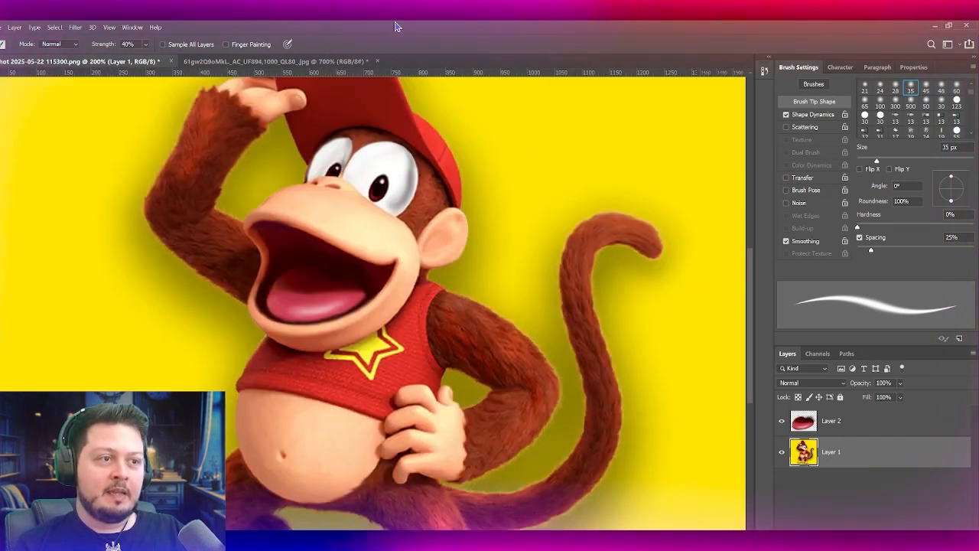
# Step: Lasso a patch of fur on the tail just below its bend and copy it to a new layer
pyautogui.moveTo(534, 235); pyautogui.dragTo(334, 375)
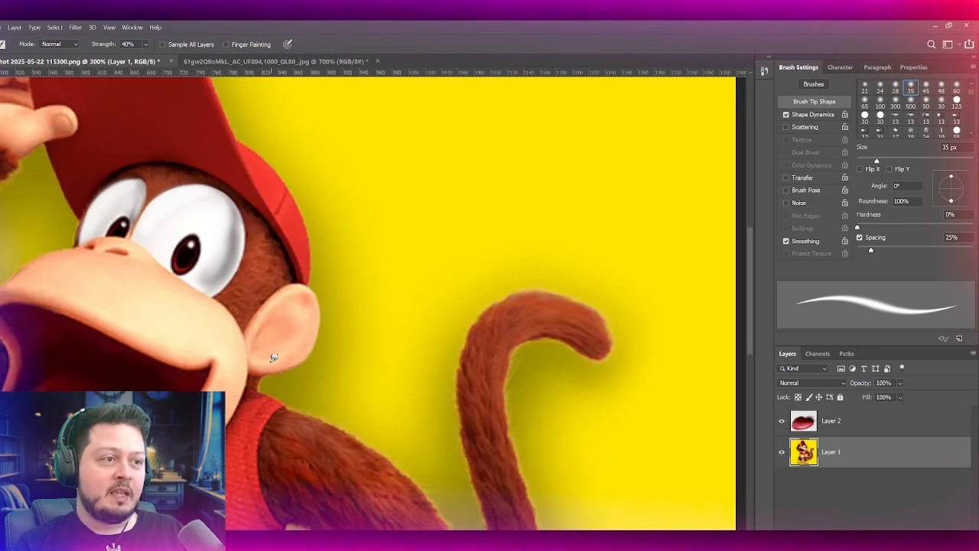
pyautogui.press('s')
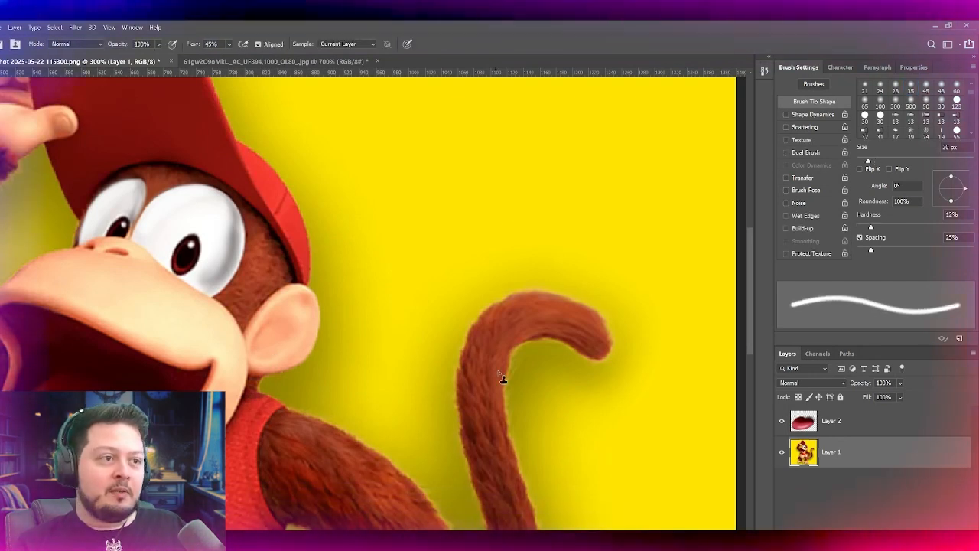
pyautogui.press('l')
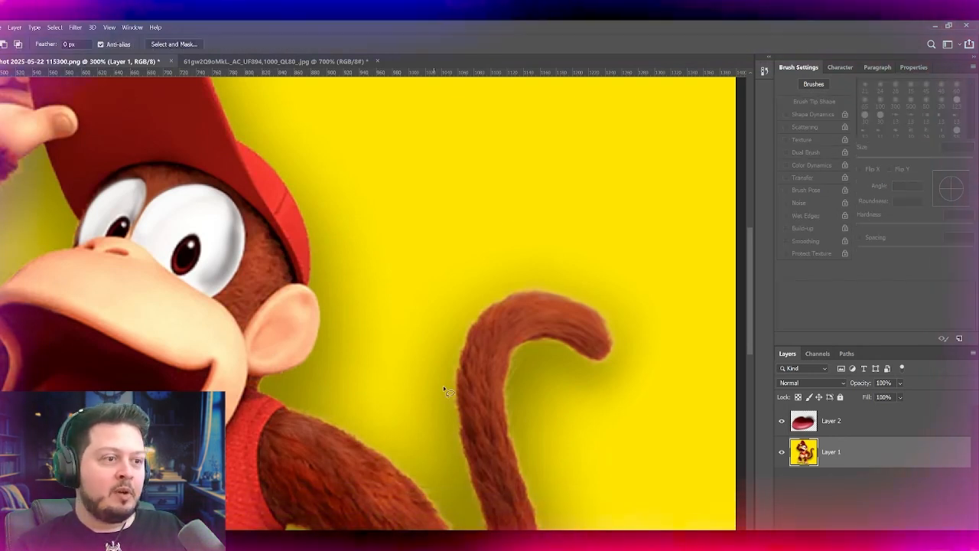
pyautogui.moveTo(477, 416)
pyautogui.mouseDown()
pyautogui.moveTo(466, 365)
pyautogui.moveTo(497, 359)
pyautogui.moveTo(496, 425)
pyautogui.mouseUp()
pyautogui.press('v')
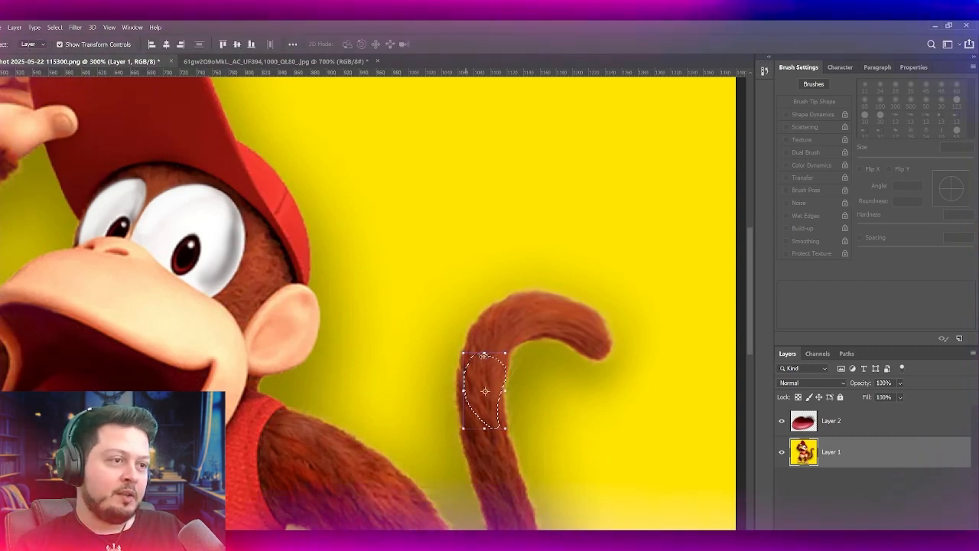
pyautogui.press('w')
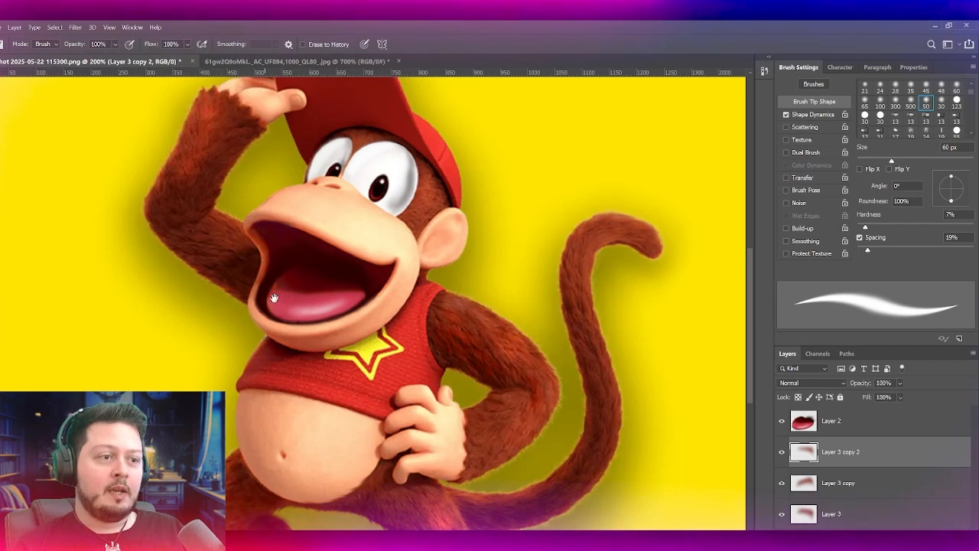
# Step: Compare the belly, legs and feet with the same areas in the reference render
pyautogui.moveTo(273, 298); pyautogui.dragTo(320, 90)
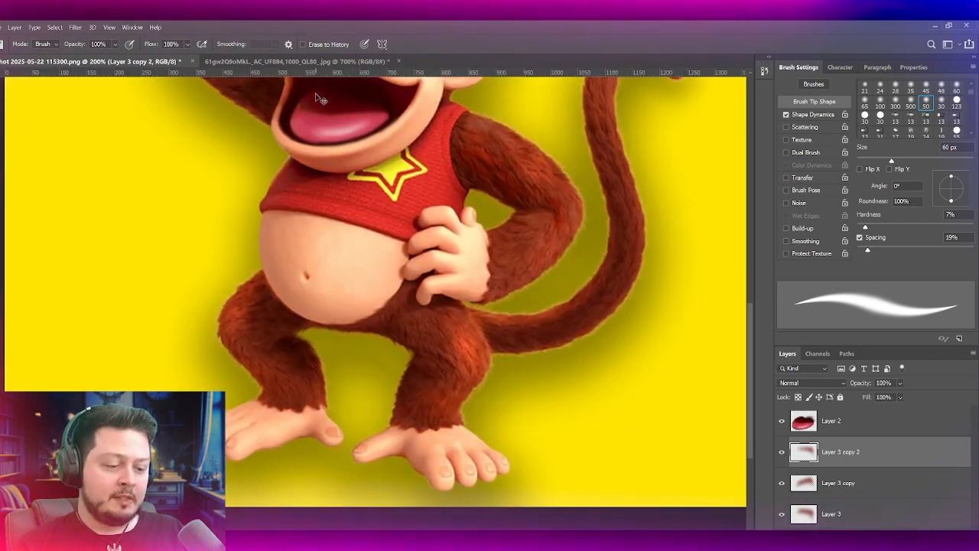
pyautogui.hotkey('ctrl', '+')
pyautogui.hotkey('ctrl', '+')
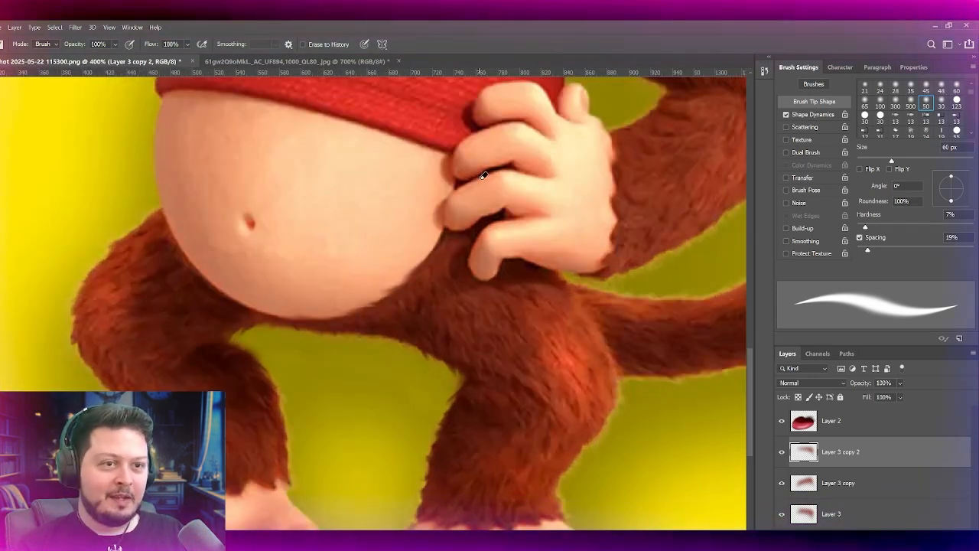
pyautogui.scroll(-3, 482, 176)
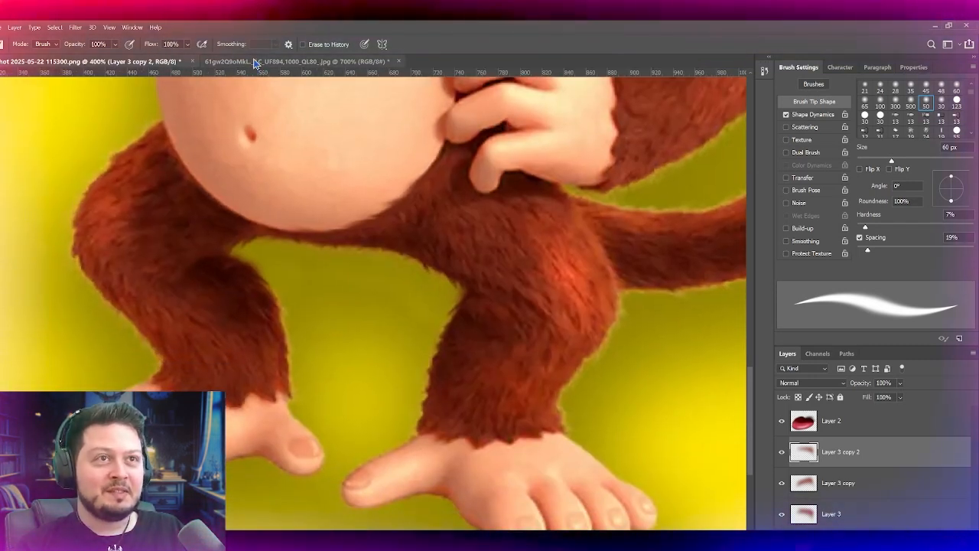
pyautogui.click(256, 62)
pyautogui.moveTo(275, 323); pyautogui.dragTo(247, 309)
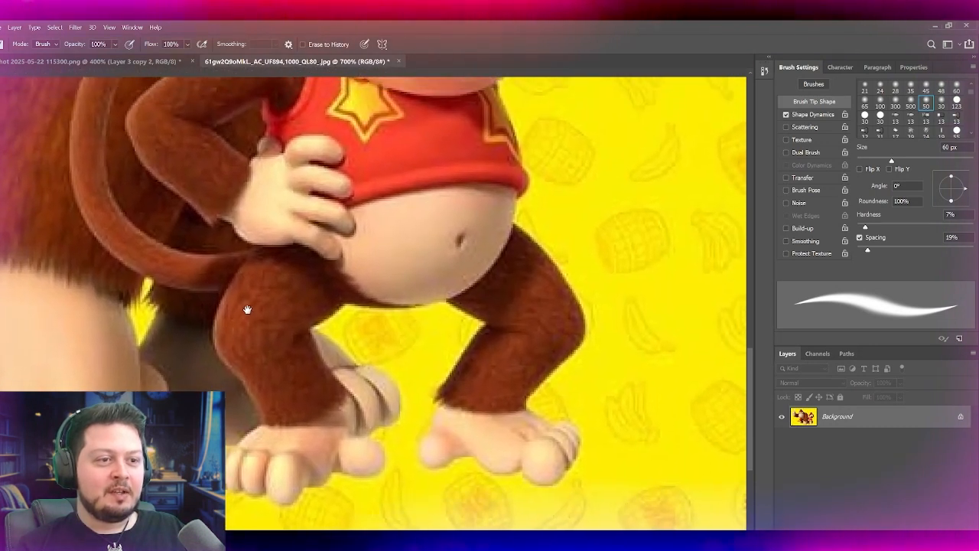
pyautogui.hotkey('ctrl', 'r')
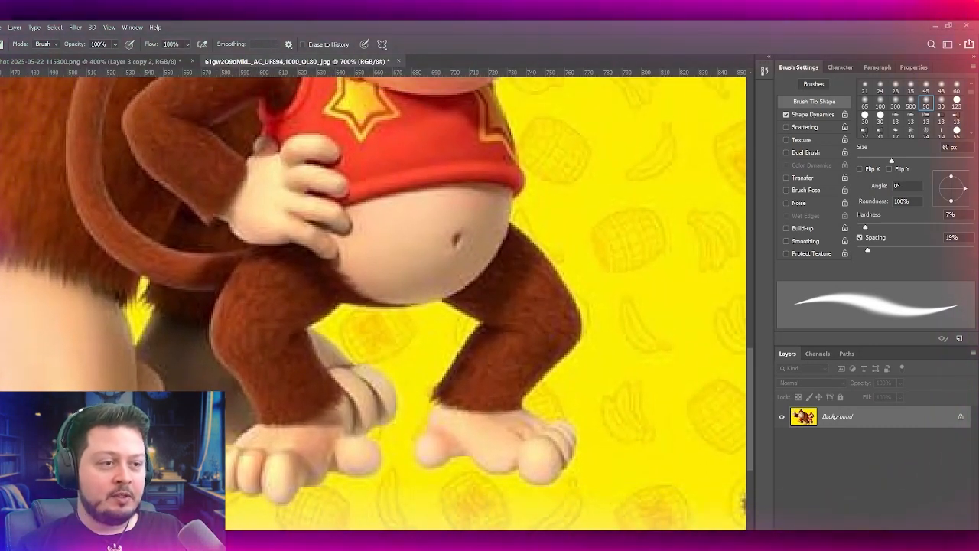
pyautogui.moveTo(205, 417); pyautogui.dragTo(283, 448)
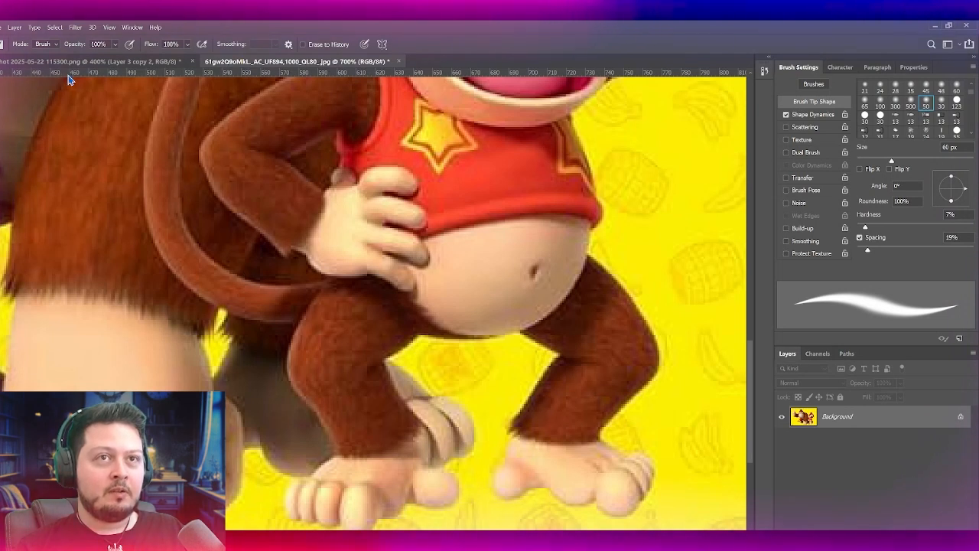
pyautogui.moveTo(71, 66); pyautogui.dragTo(198, 242)
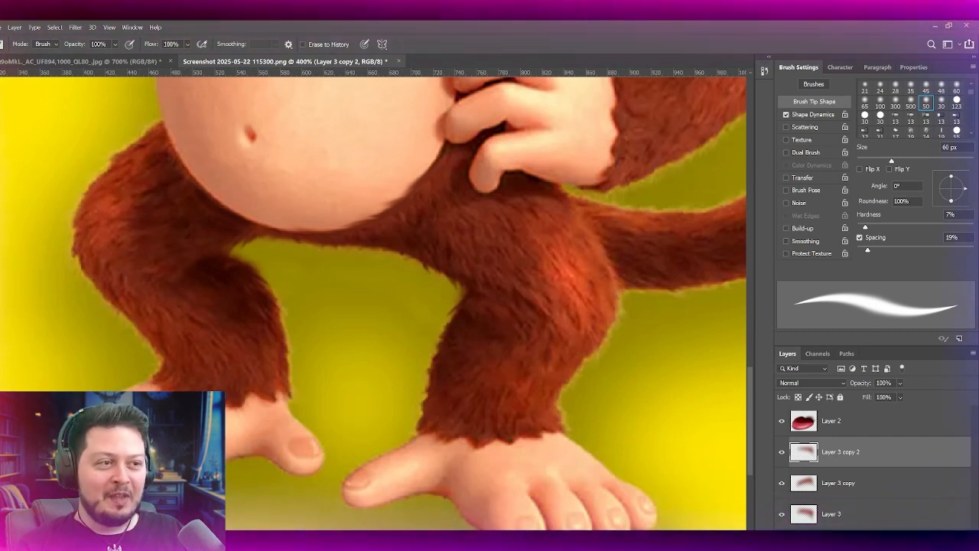
pyautogui.moveTo(295, 546); pyautogui.dragTo(301, 484)
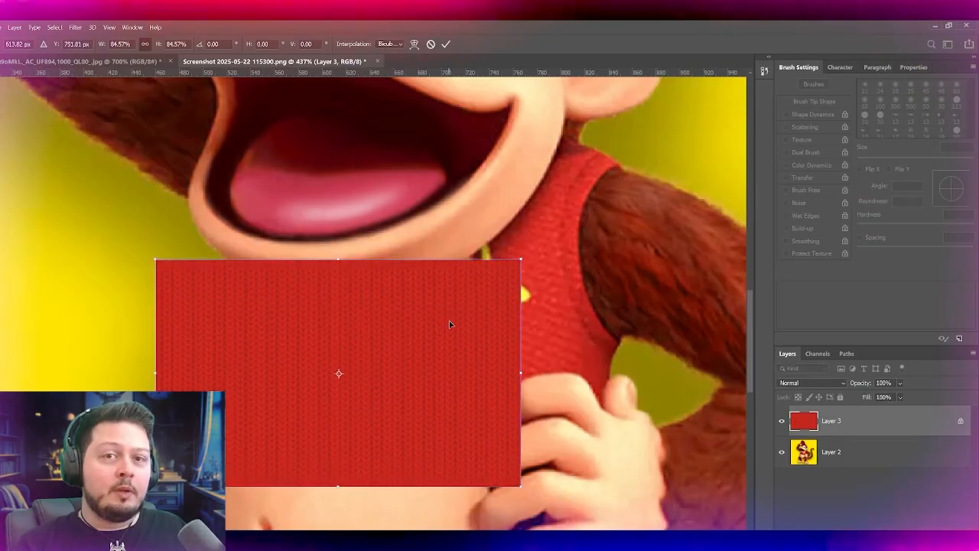
pyautogui.moveTo(450, 323); pyautogui.dragTo(447, 302)
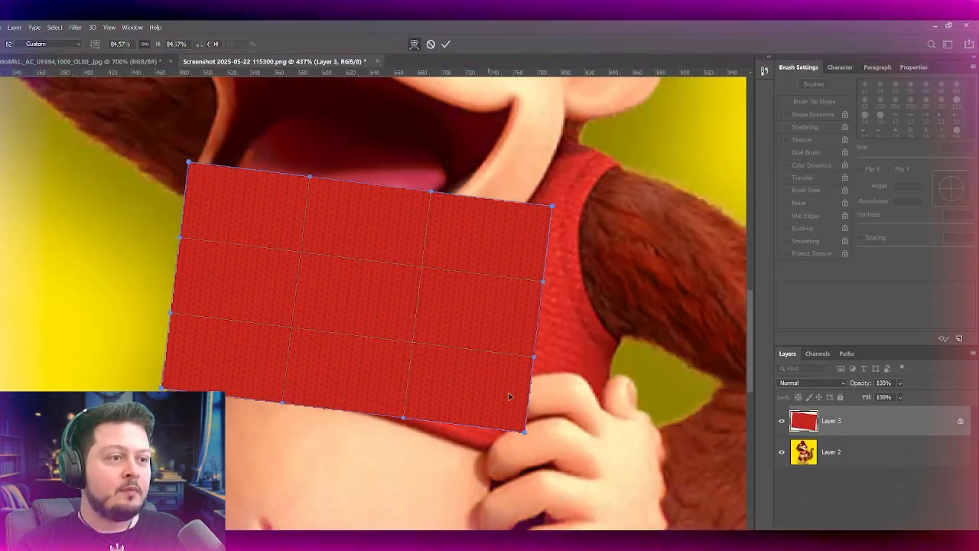
# Step: Scale and position the red knit texture so that it covers the shirt
pyautogui.moveTo(524, 432); pyautogui.dragTo(539, 475)
pyautogui.moveTo(517, 342); pyautogui.dragTo(535, 343)
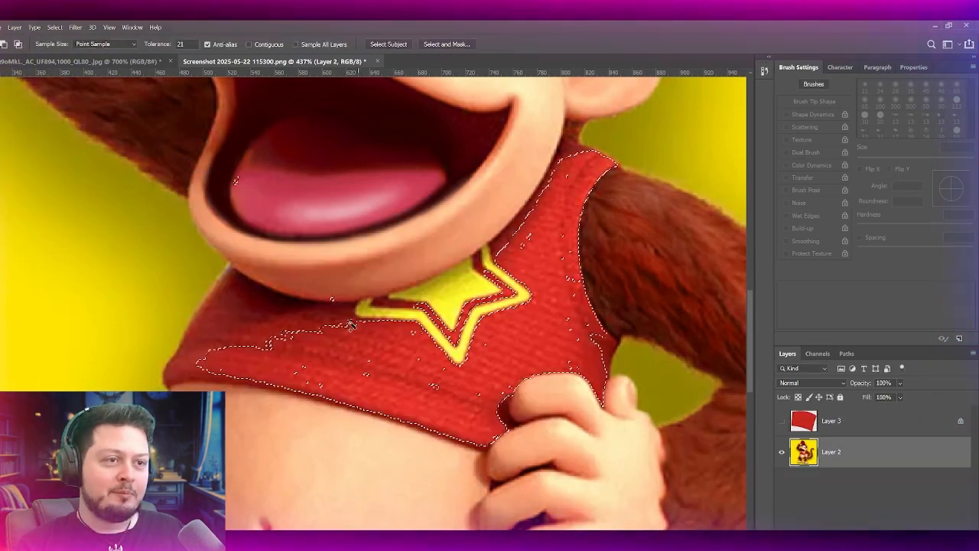
# Step: Select the red shirt around the star with the Magic Wand, using contiguous sampling, and trim the knit texture to that shape
pyautogui.keyDown('shift'); pyautogui.click(335, 324); pyautogui.keyUp('shift')
pyautogui.keyDown('shift'); pyautogui.click(244, 333); pyautogui.keyUp('shift')
pyautogui.keyDown('shift'); pyautogui.click(220, 335); pyautogui.keyUp('shift')
pyautogui.hotkey('ctrl', 'z')
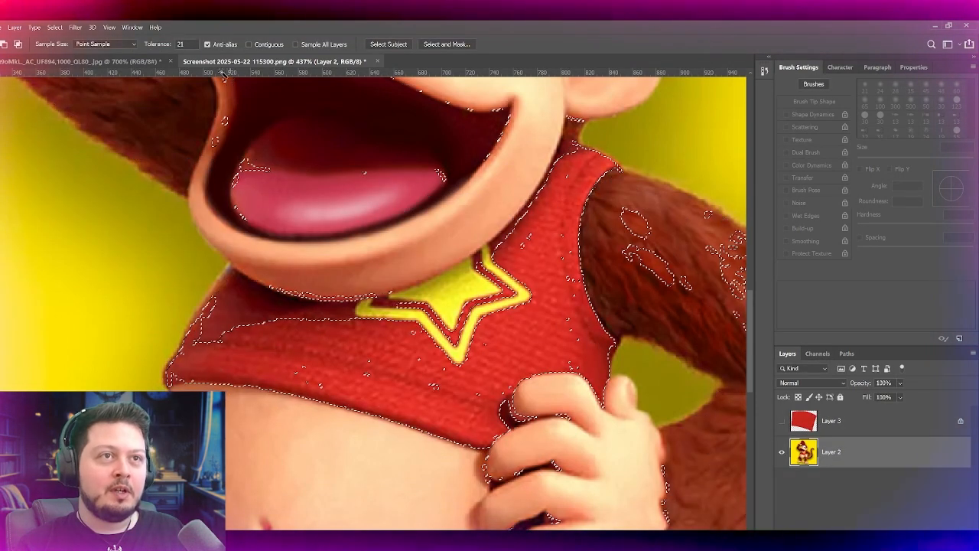
pyautogui.click(258, 45)
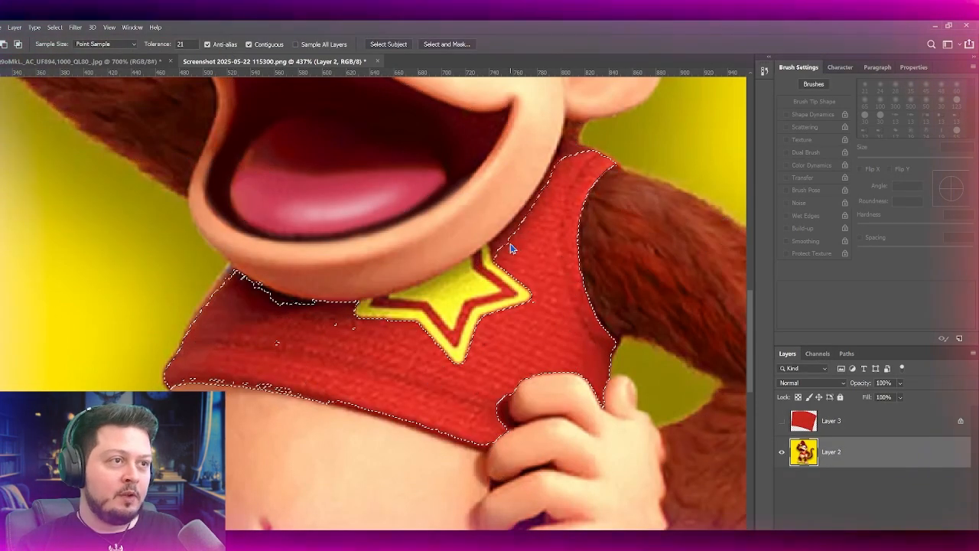
pyautogui.keyDown('shift'); pyautogui.click(510, 246); pyautogui.keyUp('shift')
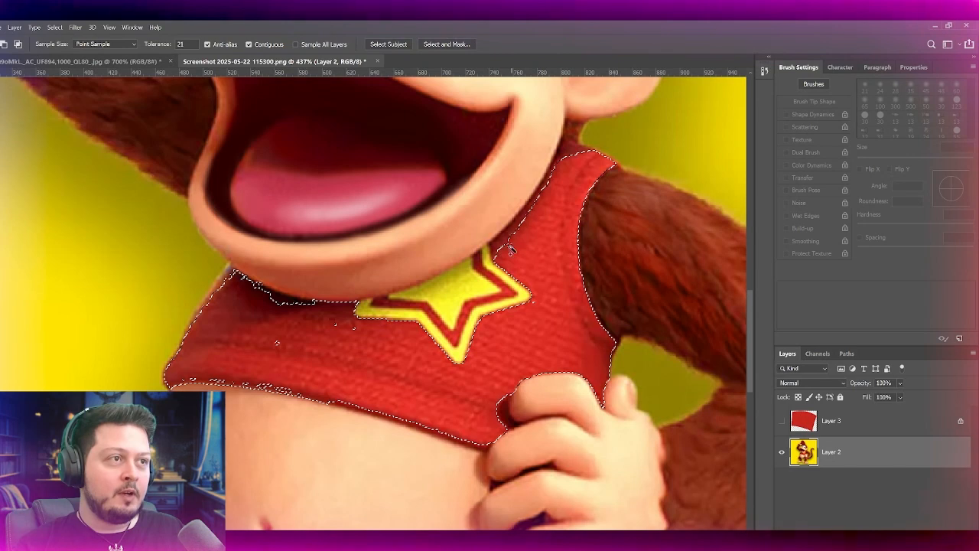
pyautogui.keyDown('shift'); pyautogui.click(562, 156); pyautogui.keyUp('shift')
pyautogui.keyDown('shift'); pyautogui.click(570, 146); pyautogui.keyUp('shift')
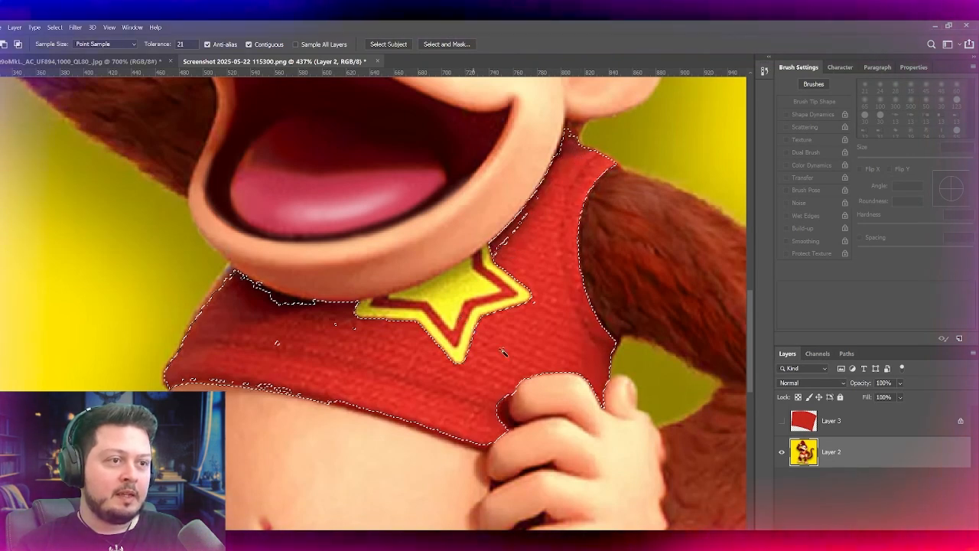
pyautogui.scroll(1, 474, 331)
pyautogui.hotkey('ctrl', 'd')
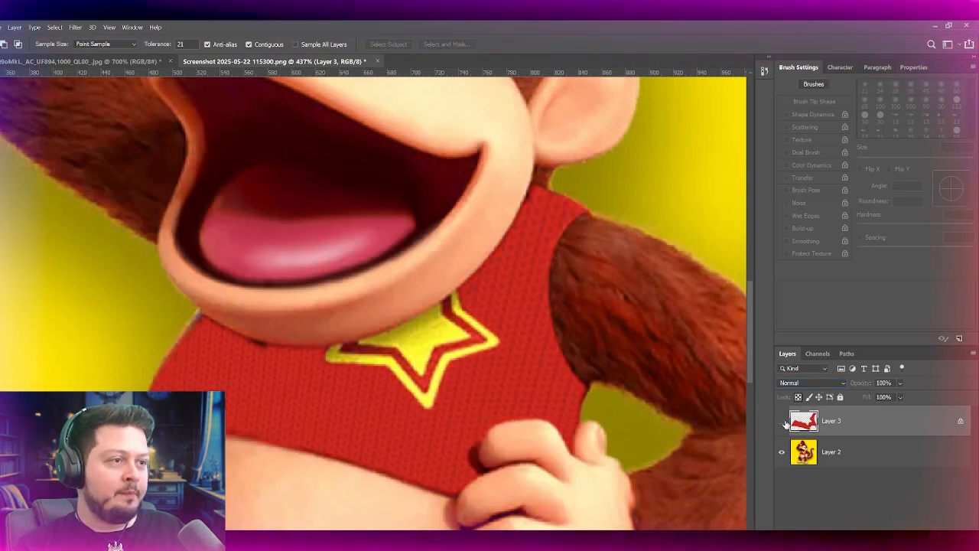
# Step: Compare the shirt with and without the knit texture on Layer 3
pyautogui.click(782, 420)
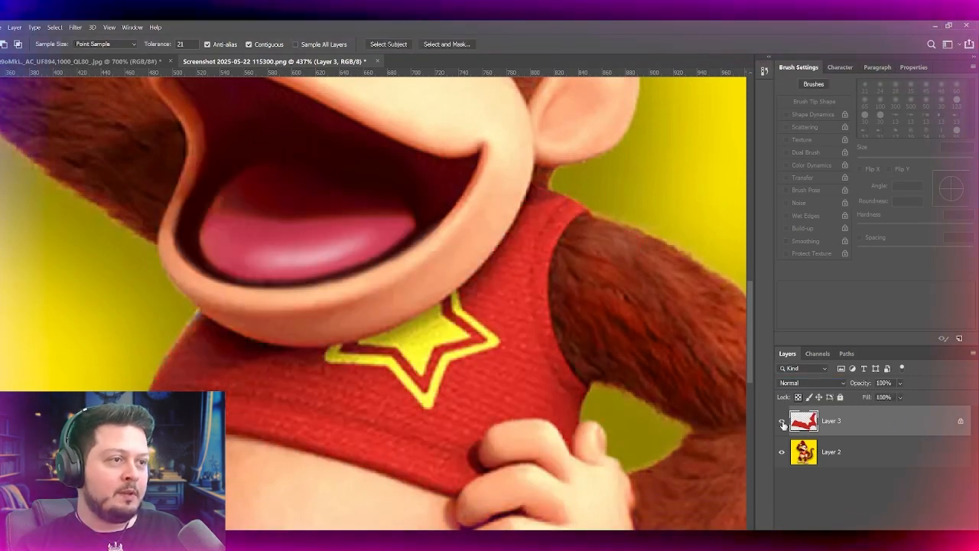
pyautogui.click(782, 421)
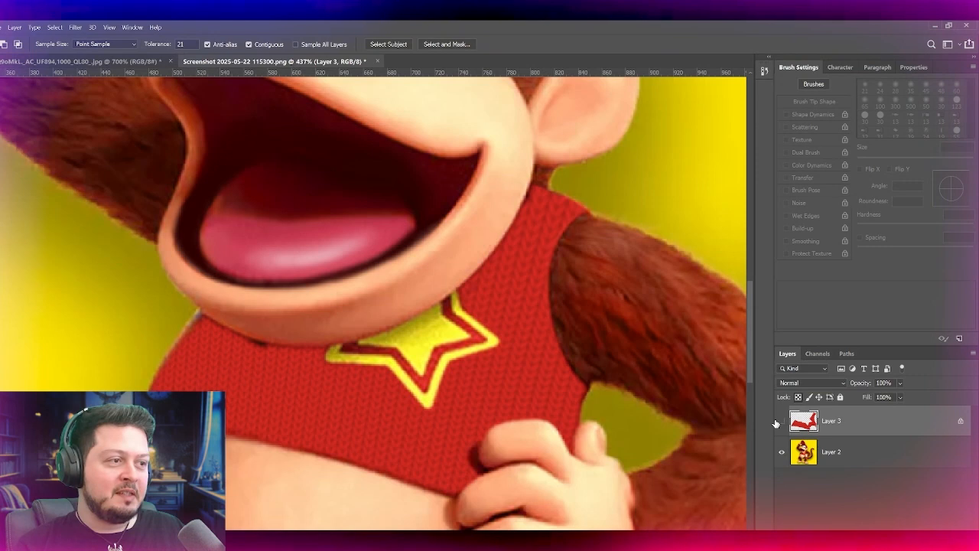
pyautogui.click(781, 421)
pyautogui.click(782, 420)
pyautogui.click(782, 420)
pyautogui.click(777, 421)
pyautogui.click(777, 421)
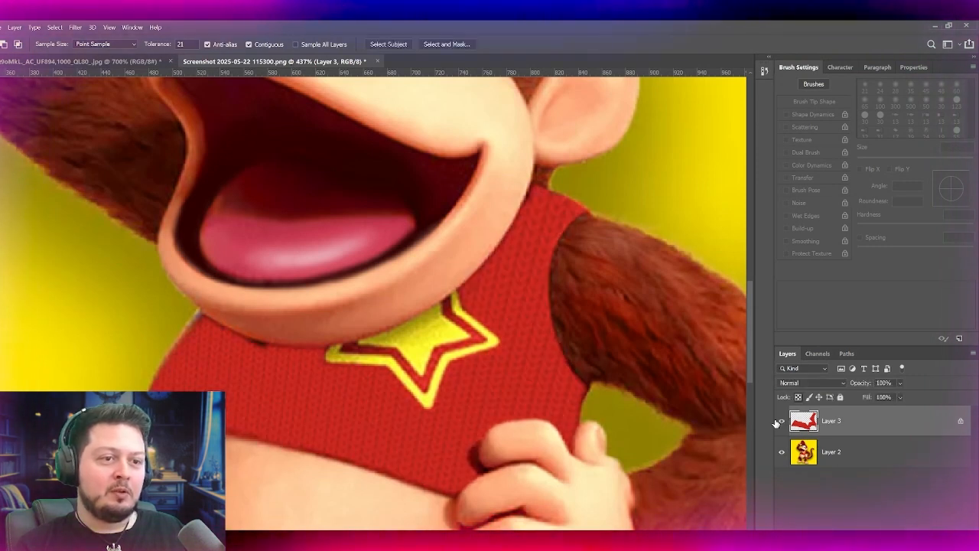
pyautogui.click(777, 421)
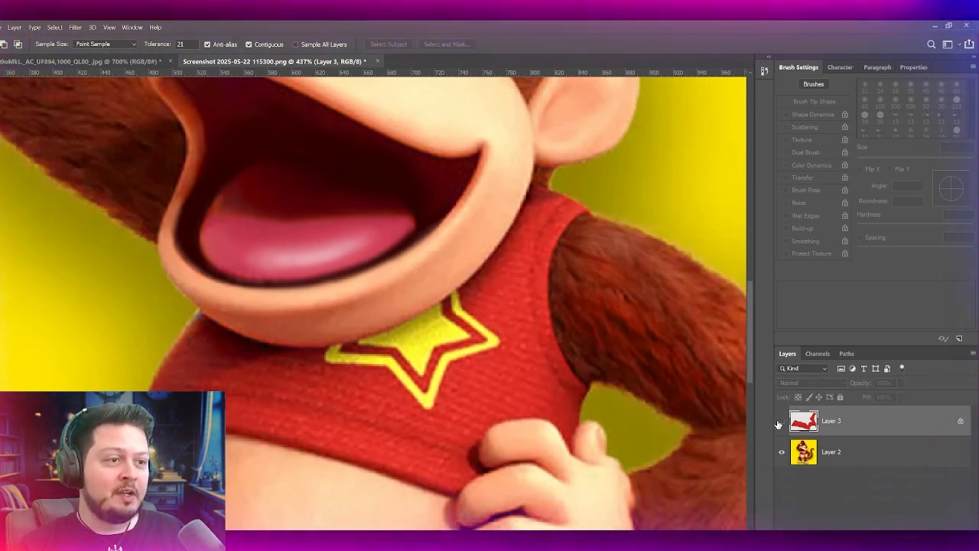
pyautogui.click(778, 421)
# Step: Load the knit layer's outline as a selection and smooth away the original shirt weave beneath it on Layer 2
pyautogui.press('v')
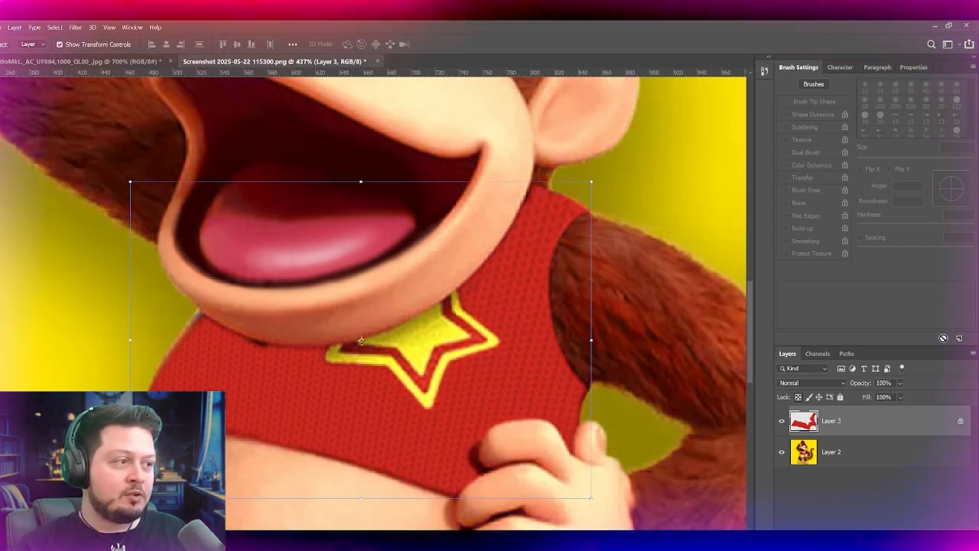
pyautogui.keyDown('ctrl'); pyautogui.click(803, 420); pyautogui.keyUp('ctrl')
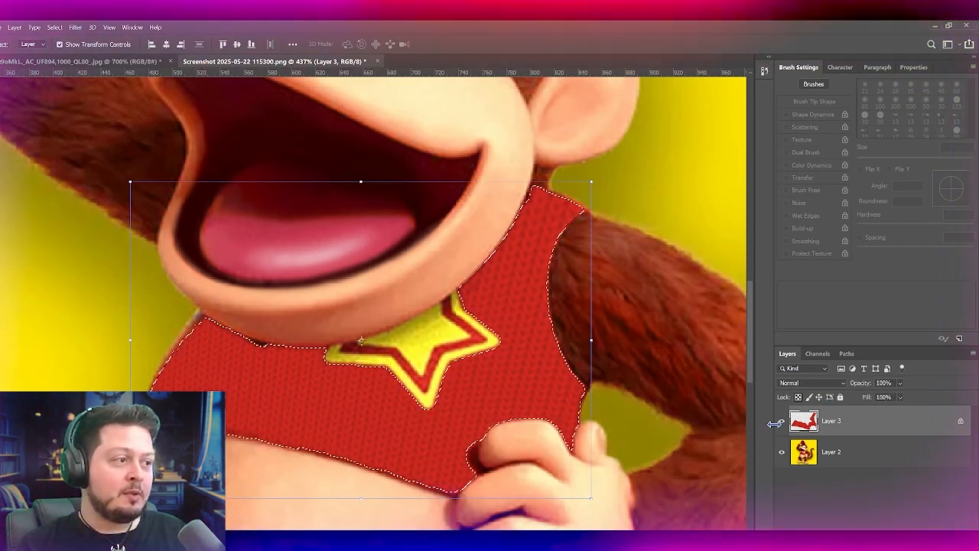
pyautogui.click(781, 421)
pyautogui.click(804, 451)
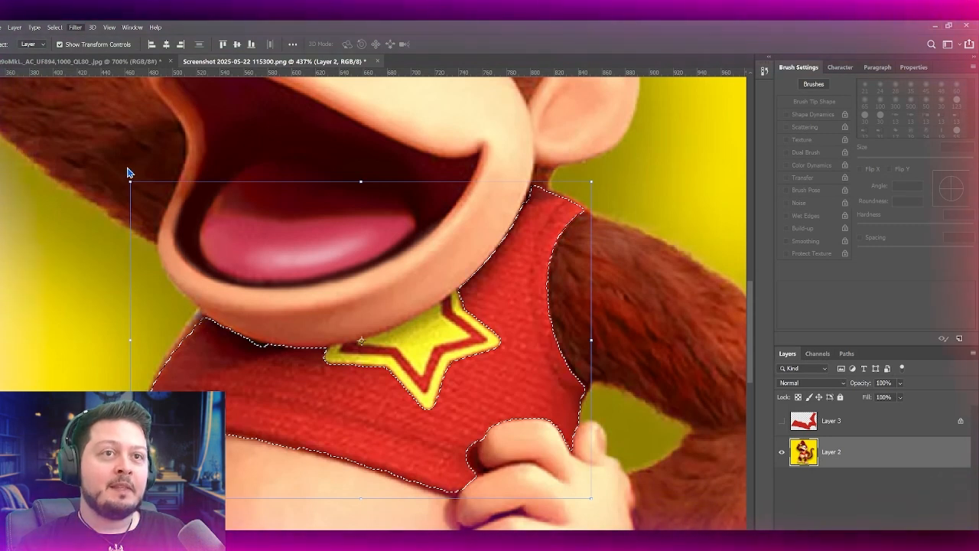
pyautogui.press('h')
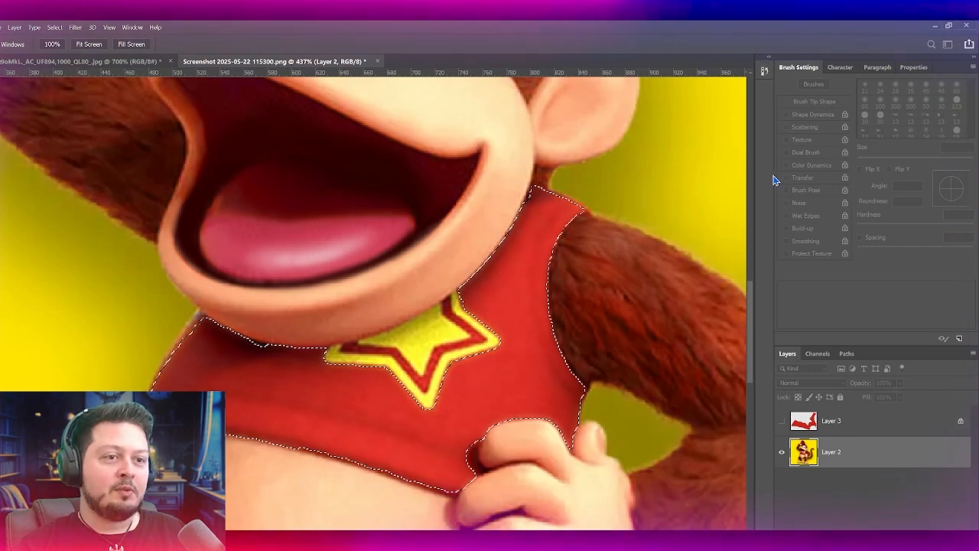
pyautogui.press('v')
pyautogui.click(781, 419)
pyautogui.click(872, 430)
pyautogui.hotkey('ctrl', 'd')
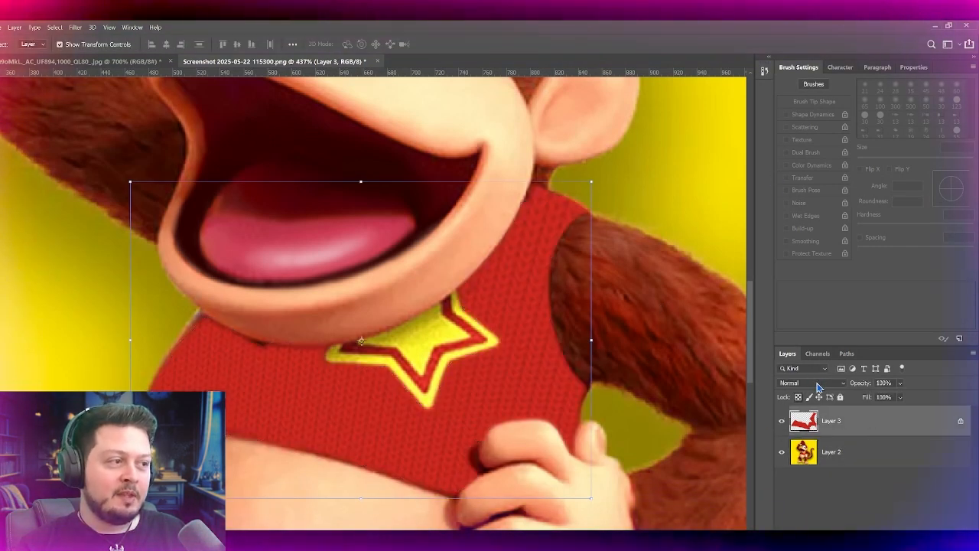
# Step: Try several blend modes on the knit layer, set it to Color Burn, and compare the shirt with the layer hidden
pyautogui.click(819, 385)
pyautogui.press('Down')
pyautogui.press('Down')
pyautogui.press('Down')
pyautogui.press('Down')
pyautogui.press('Down')
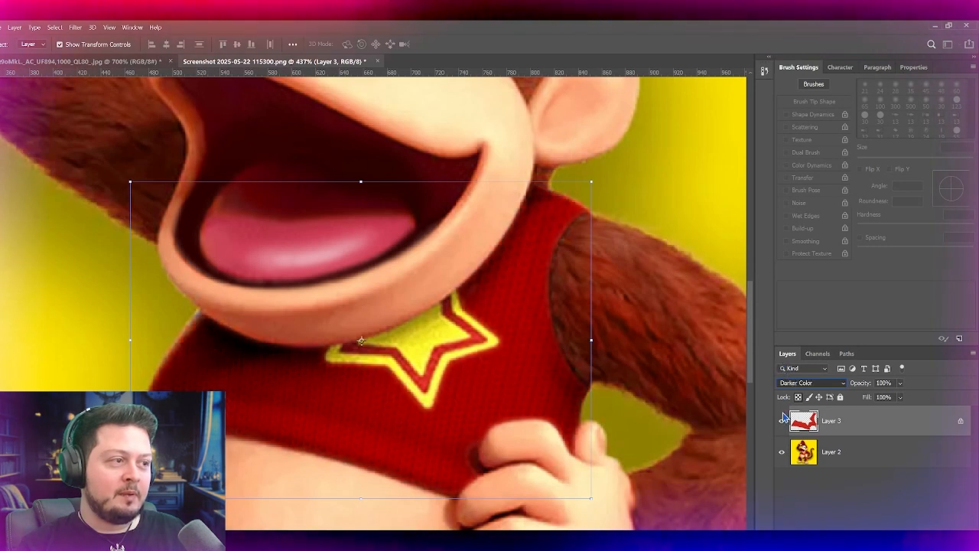
pyautogui.press('Down')
pyautogui.press('Down')
pyautogui.press('Down')
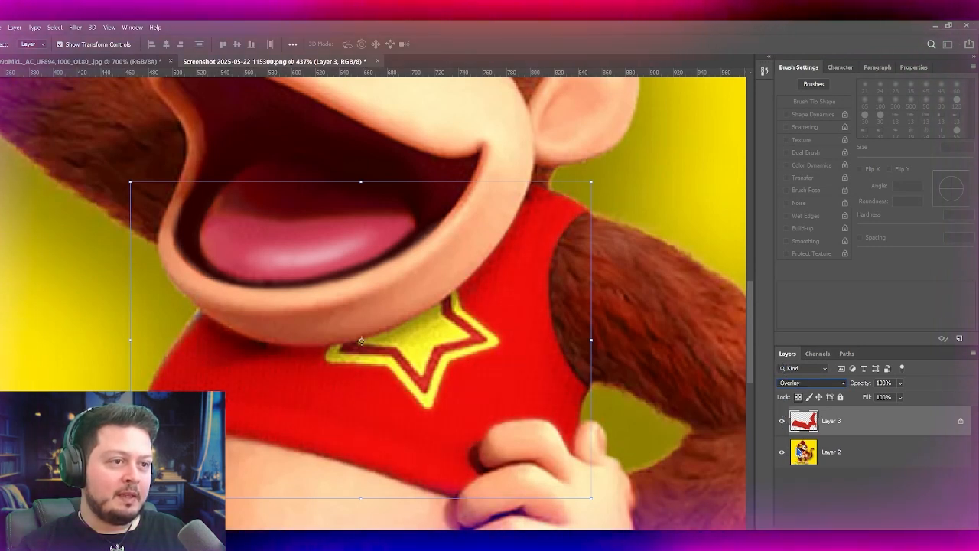
pyautogui.press('Up')
pyautogui.press('Up')
pyautogui.press('Up')
pyautogui.press('Up')
pyautogui.press('Up')
pyautogui.press('Up')
pyautogui.press('Up')
pyautogui.press('Up')
pyautogui.press('Up')
pyautogui.press('Up')
pyautogui.press('Up')
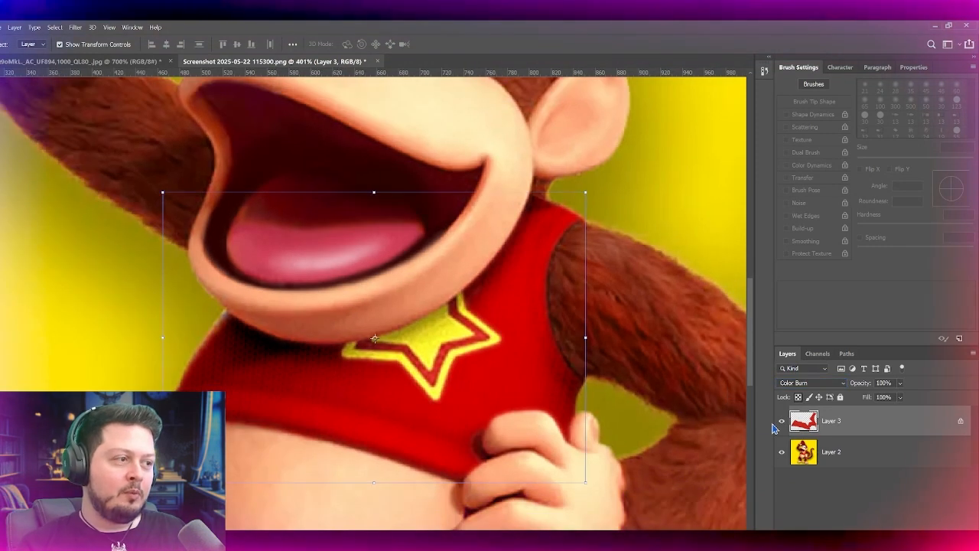
pyautogui.click(781, 420)
pyautogui.click(780, 421)
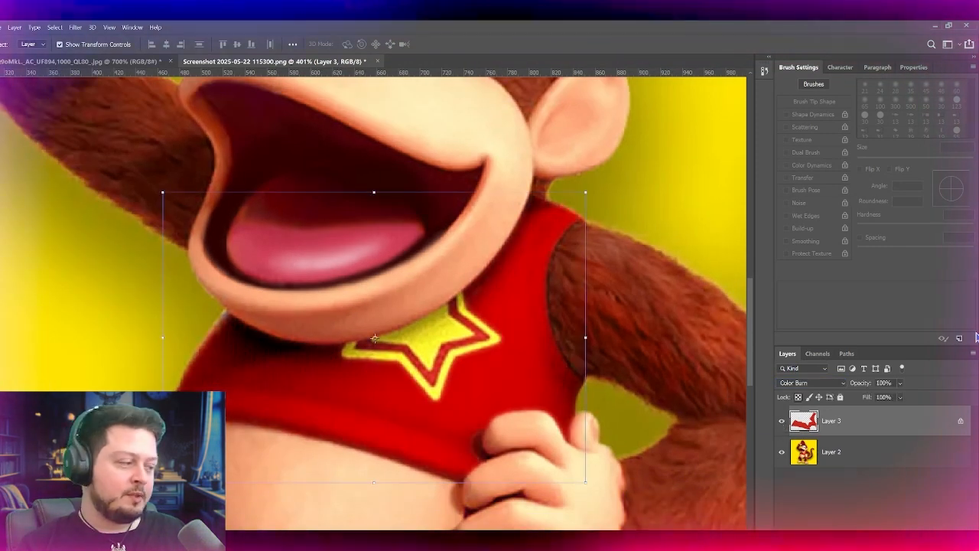
# Step: Paint soft dark shading along the shirt's armhole and side edge with a 30 px brush, at 16% and 9% flow
pyautogui.press('b')
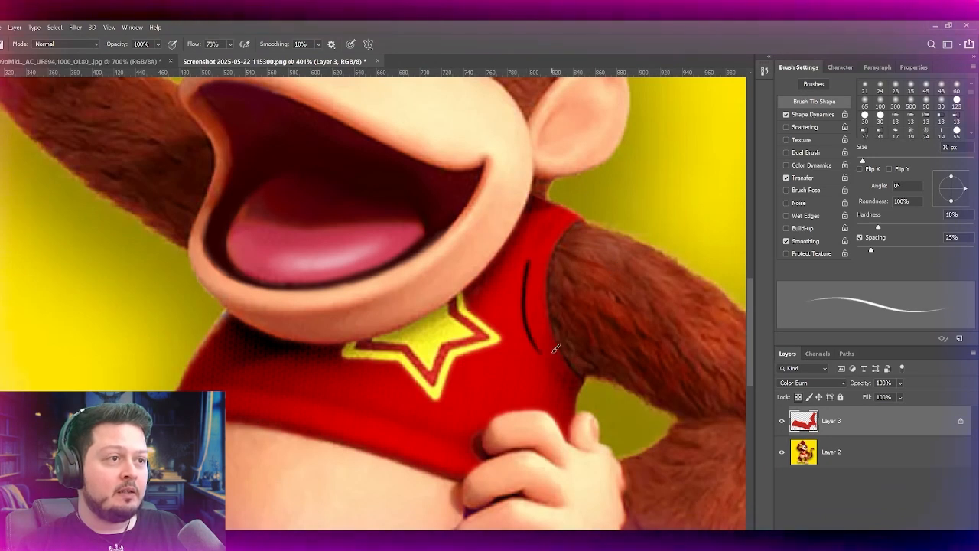
pyautogui.hotkey('ctrl', 'z')
pyautogui.hotkey('shift', '1')
pyautogui.hotkey('shift', '6')
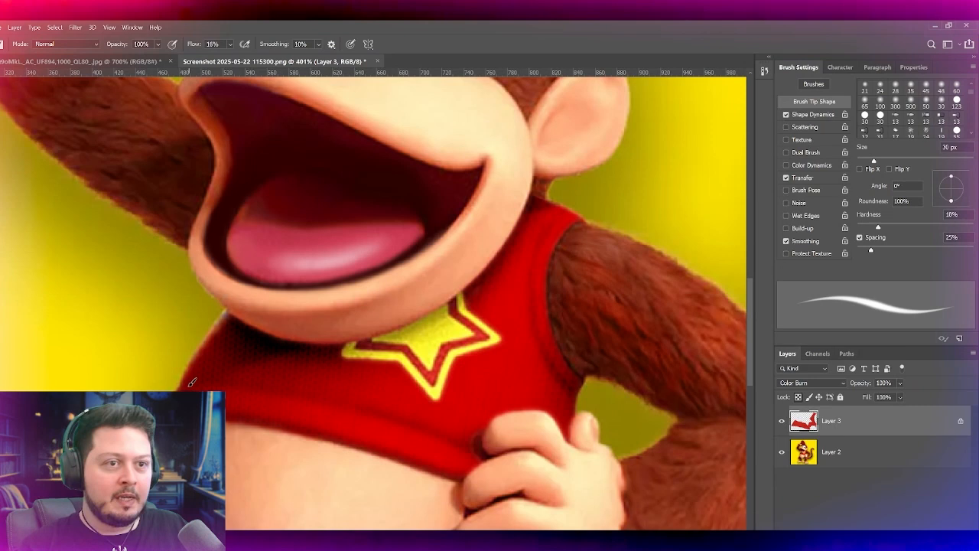
pyautogui.moveTo(195, 45); pyautogui.dragTo(192, 45)
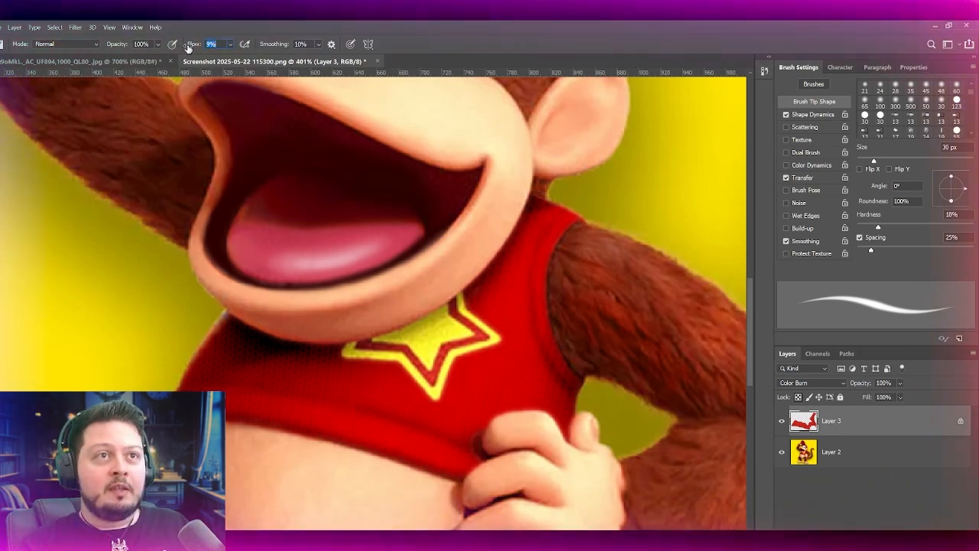
pyautogui.moveTo(201, 385); pyautogui.dragTo(221, 372)
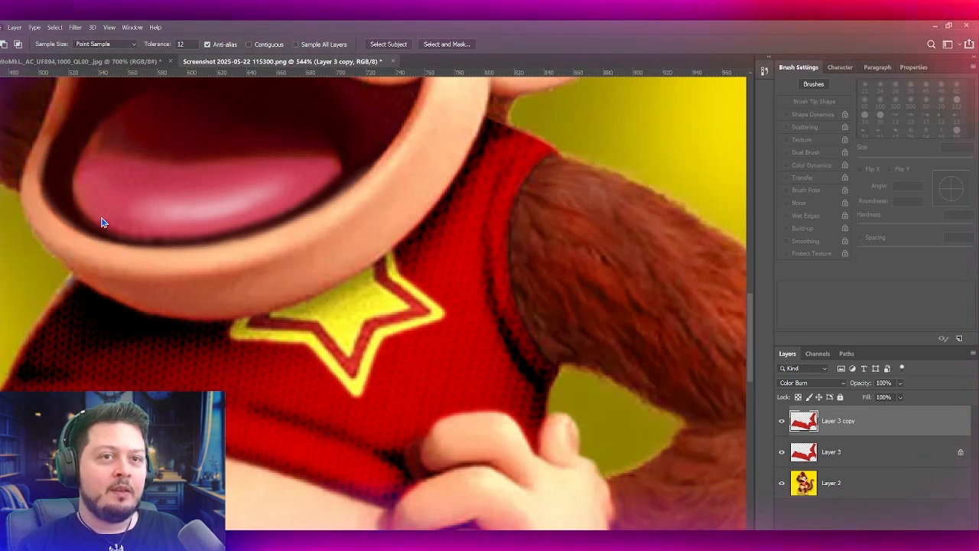
# Step: Desaturate the duplicated knit layer and set its blend mode to Normal
pyautogui.click(103, 222)
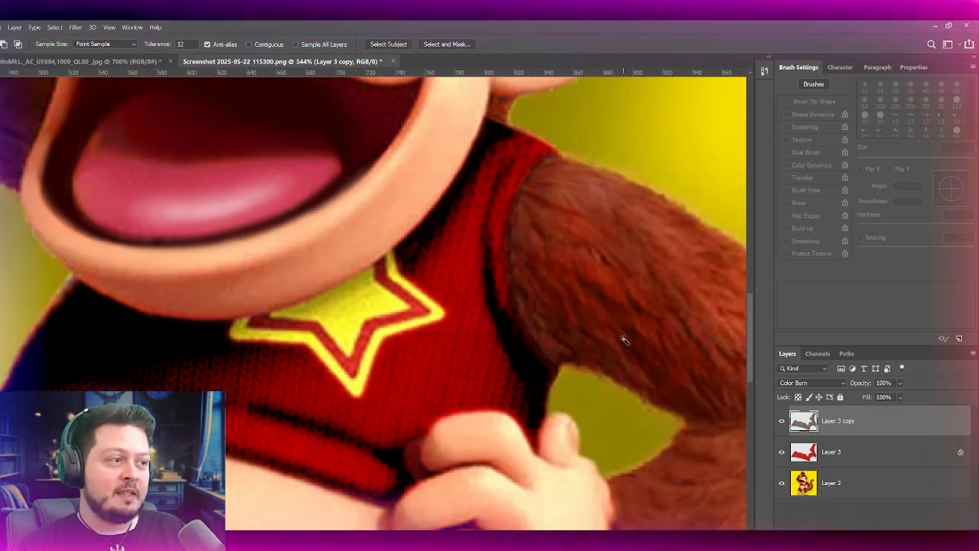
pyautogui.click(793, 384)
pyautogui.click(783, 227)
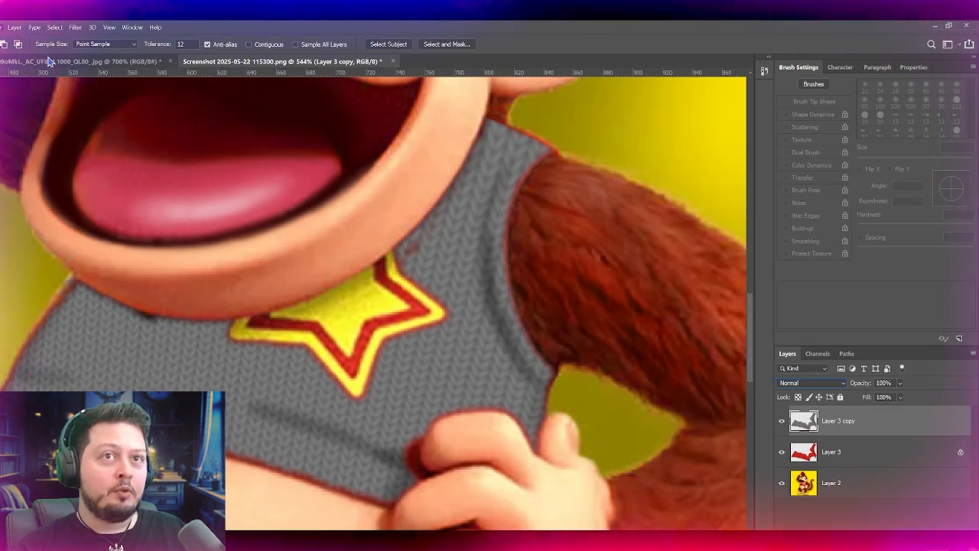
# Step: Strongly increase the contrast of the gray knit copy and select matching stitch tones with the Magic Wand at tolerance 12
pyautogui.click(275, 107)
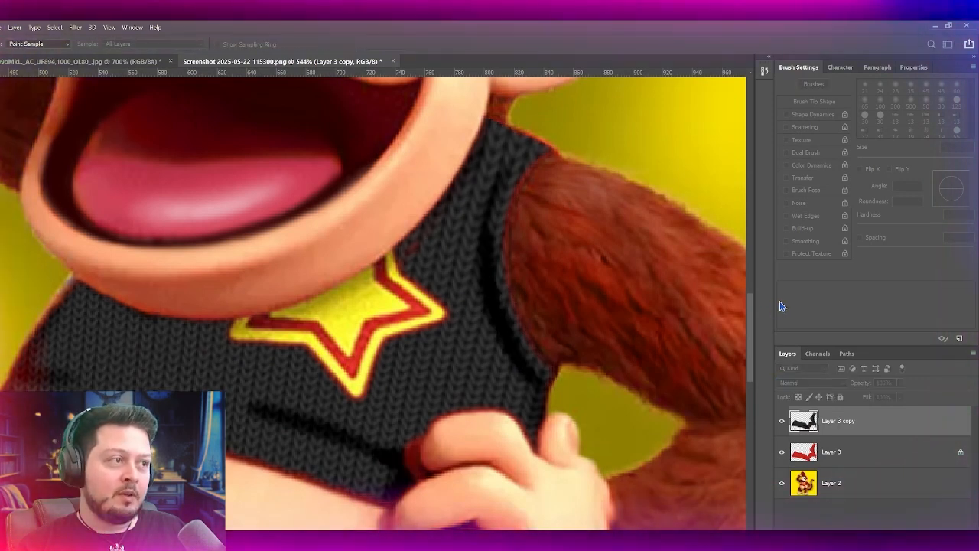
pyautogui.moveTo(779, 300); pyautogui.dragTo(716, 299)
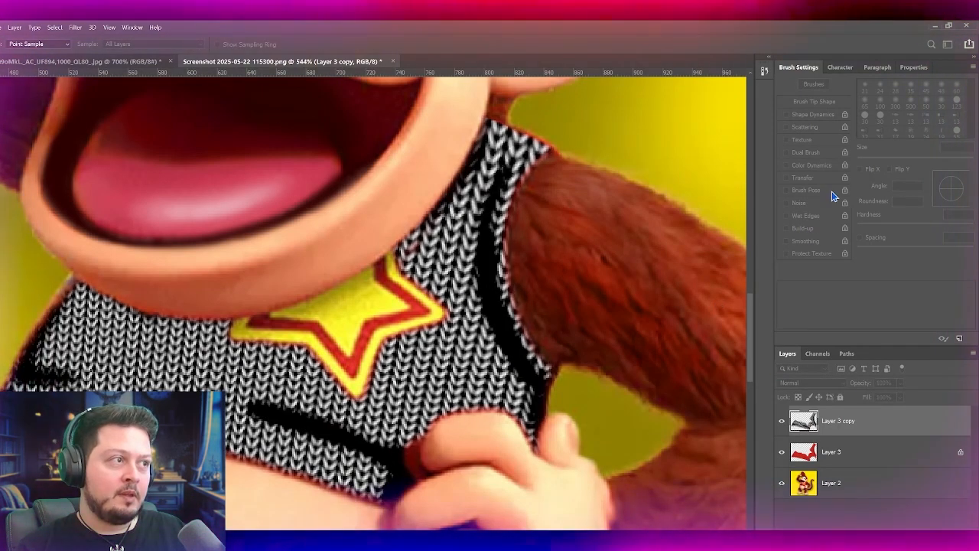
pyautogui.click(832, 196)
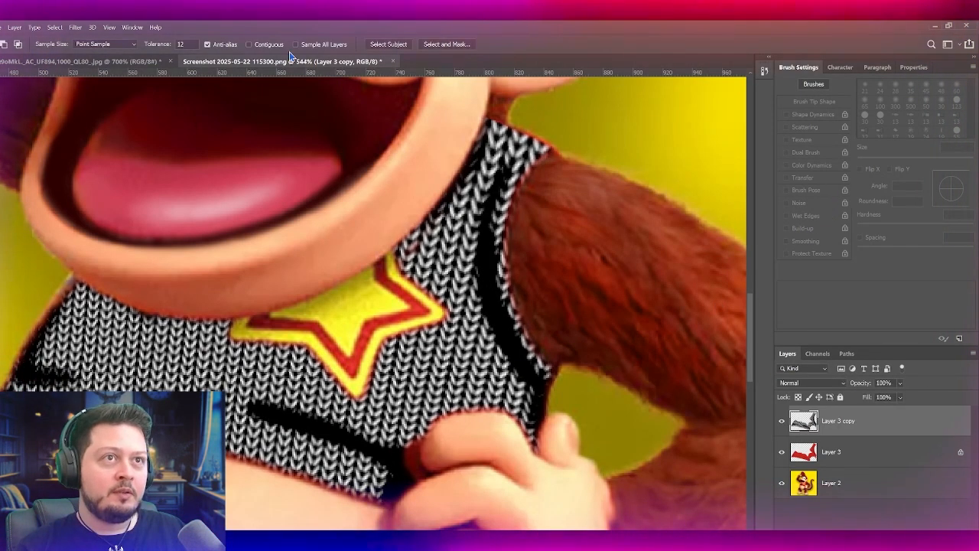
pyautogui.click(430, 358)
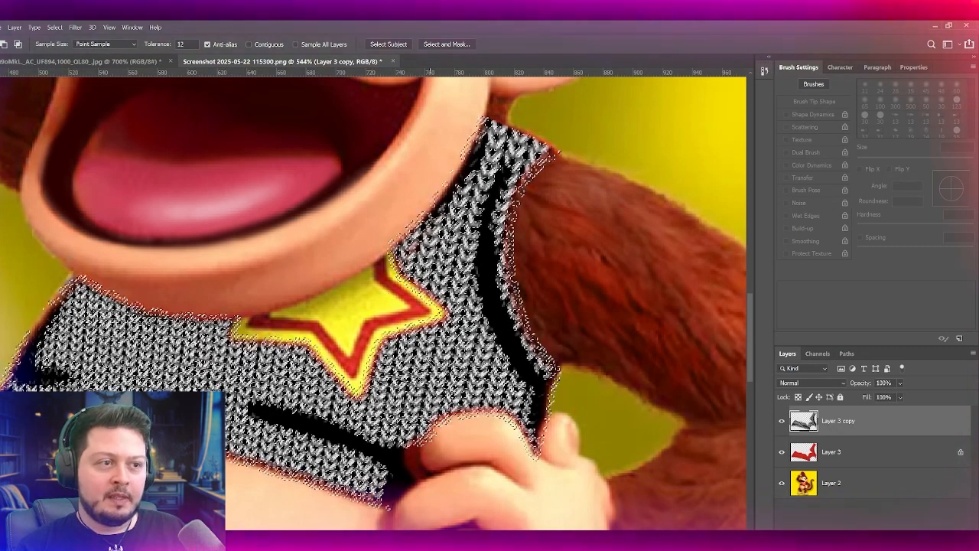
# Step: Hide the gray knit copy and make the original knit layer, Layer 3, active with the stitch selection kept
pyautogui.click(780, 421)
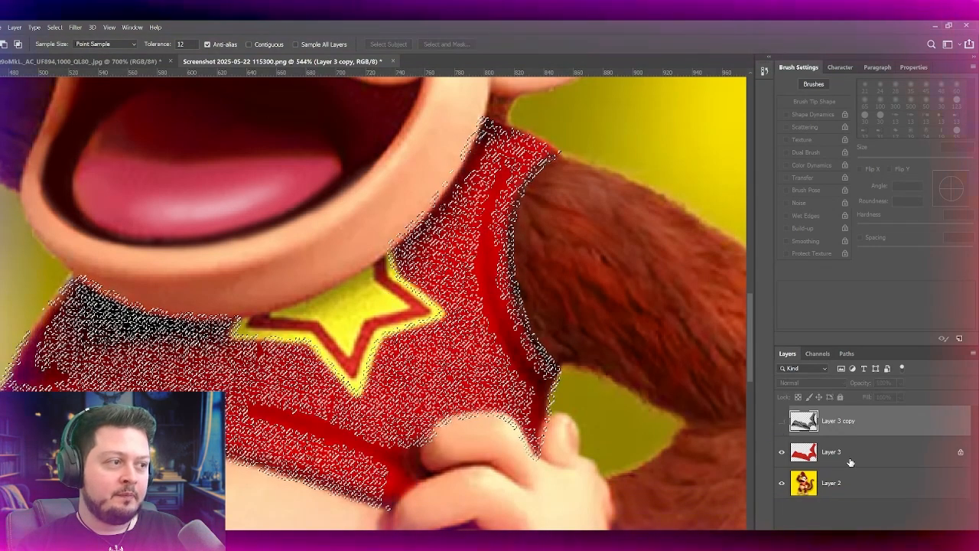
pyautogui.click(832, 451)
pyautogui.scroll(2, 159, 289)
pyautogui.scroll(-3, 162, 284)
pyautogui.scroll(1, 170, 281)
pyautogui.hscroll(-2, 170, 280)
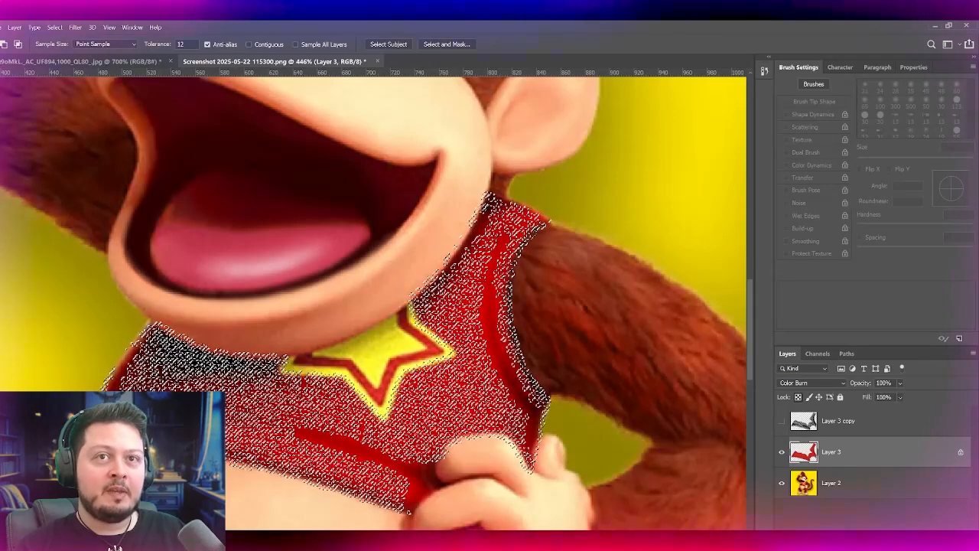
# Step: Add a new layer above Layer 3 and fill the selected stitches with white
pyautogui.press('b')
pyautogui.press('o')
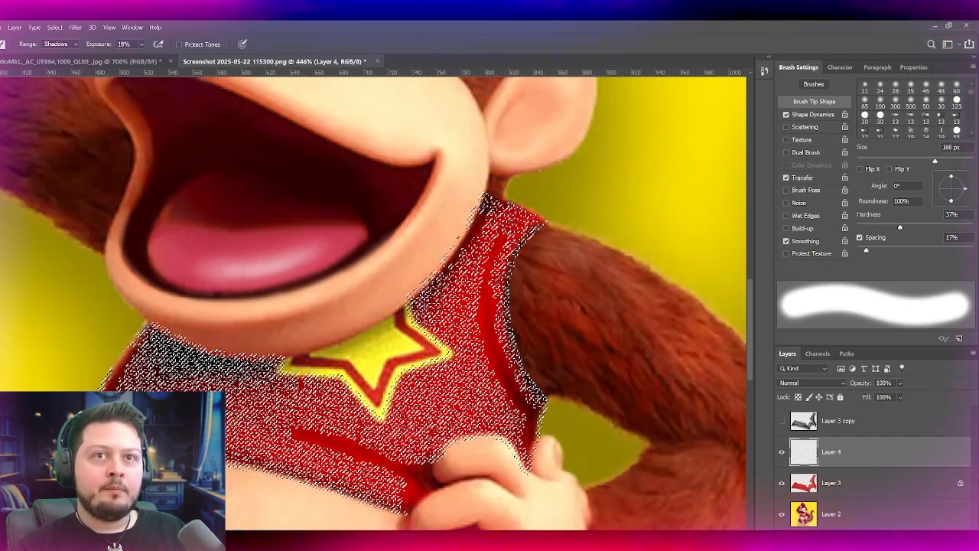
pyautogui.press('b')
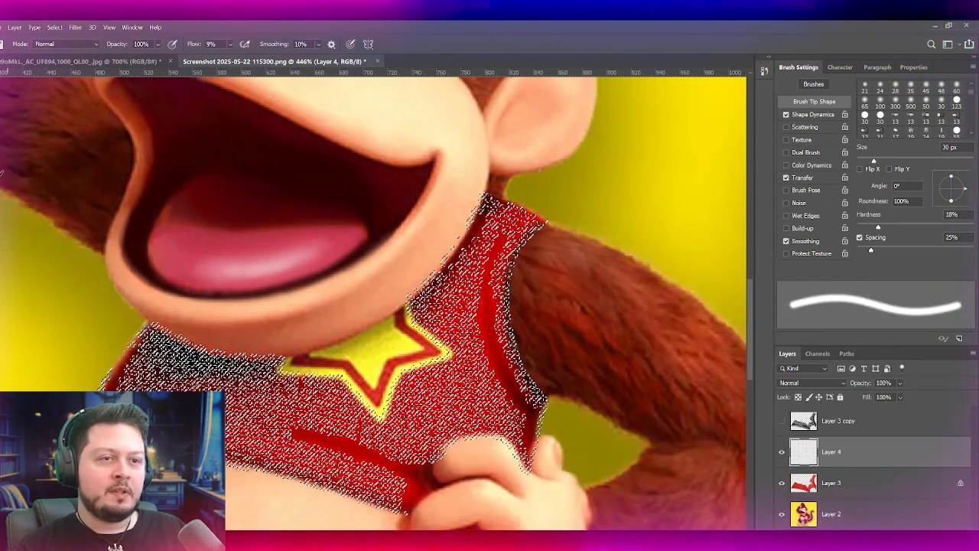
pyautogui.press('i')
pyautogui.press('b')
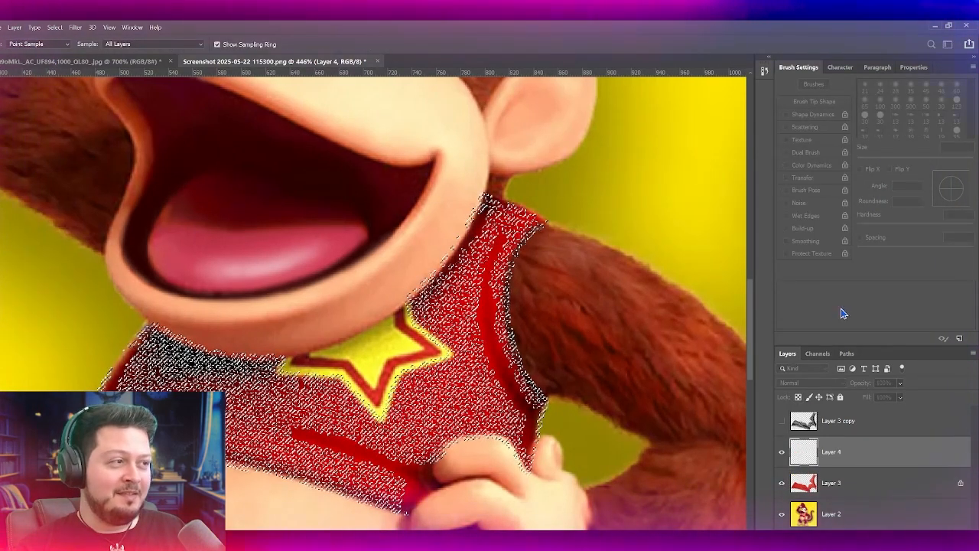
pyautogui.press('g')
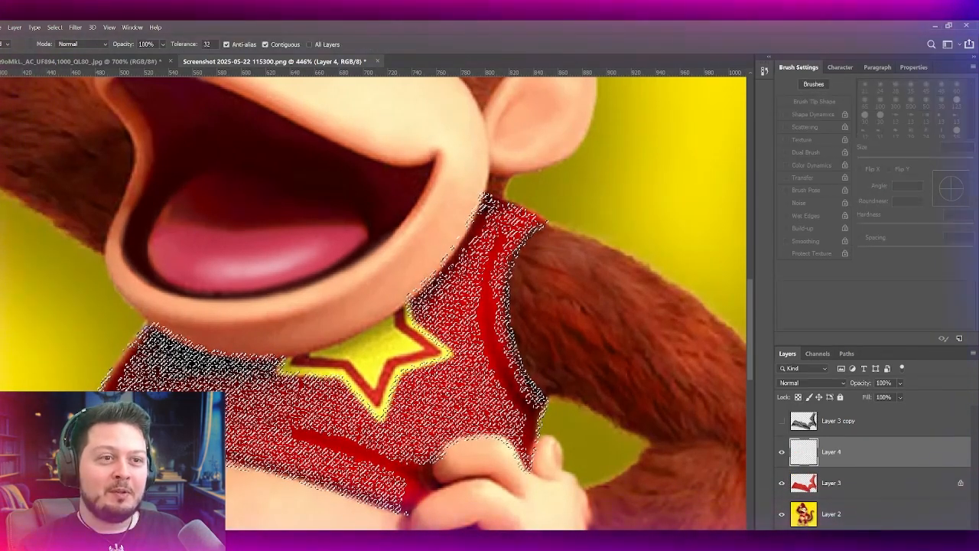
pyautogui.click(312, 430)
pyautogui.press('b')
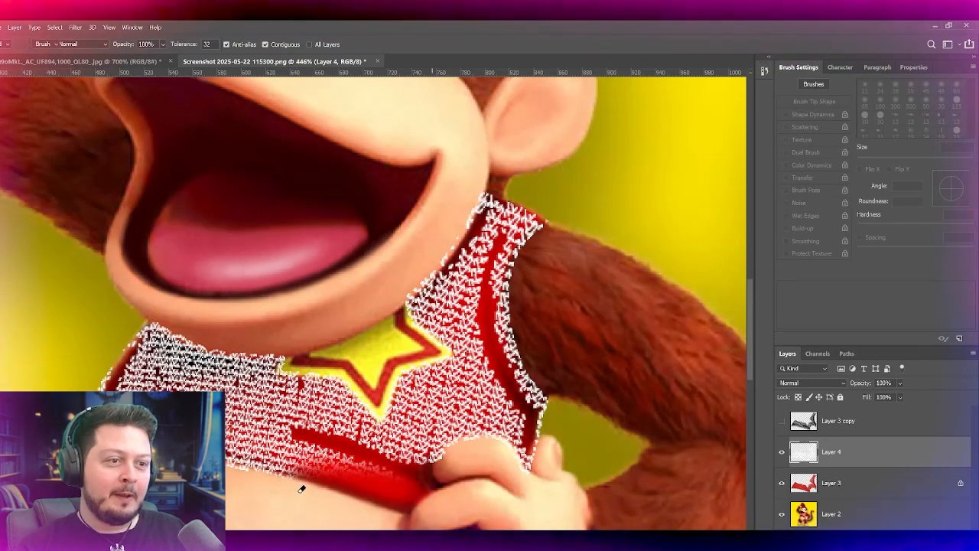
# Step: Clear the selection, set the white stitch layer to Screen at 29% opacity, and blur it slightly
pyautogui.moveTo(867, 384); pyautogui.dragTo(811, 385)
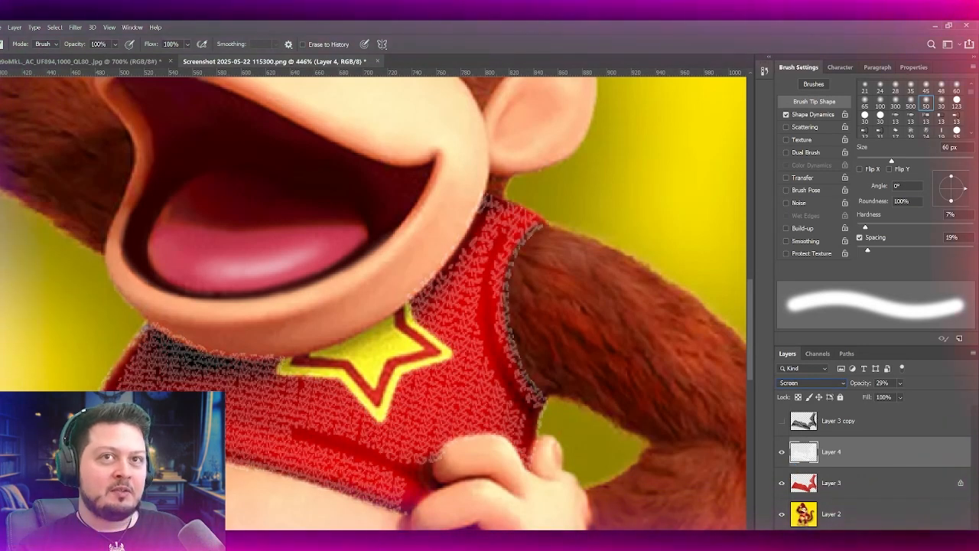
pyautogui.press('v')
pyautogui.press('e')
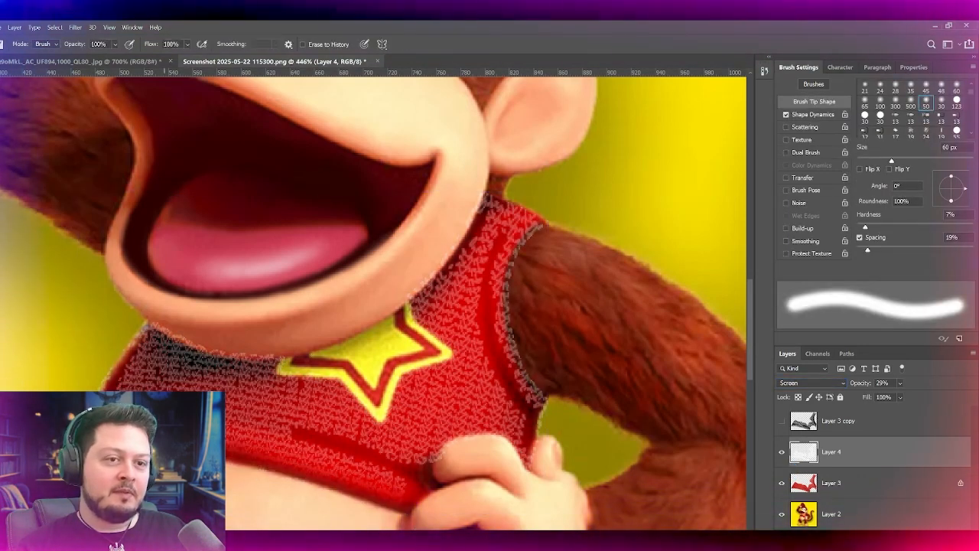
pyautogui.moveTo(230, 435); pyautogui.dragTo(285, 418)
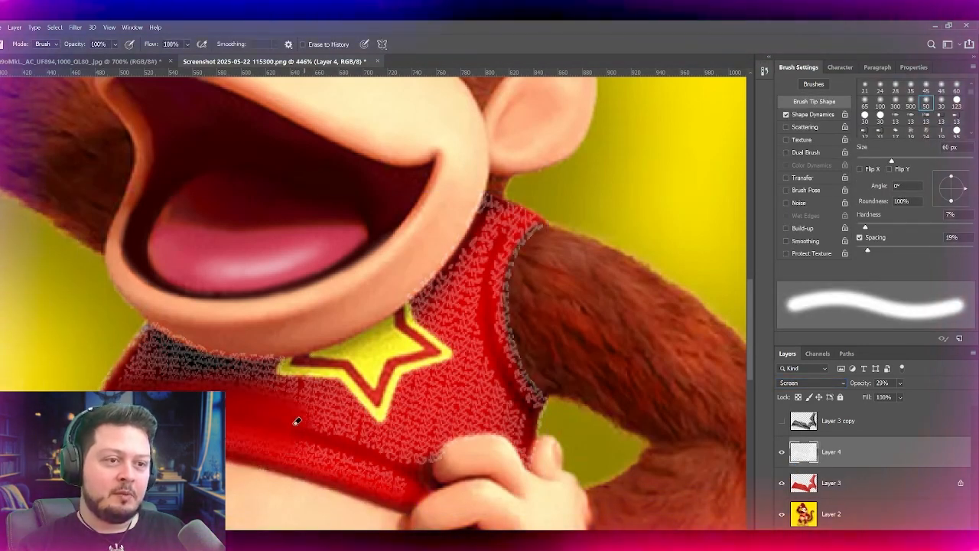
pyautogui.hotkey('ctrl', 'z')
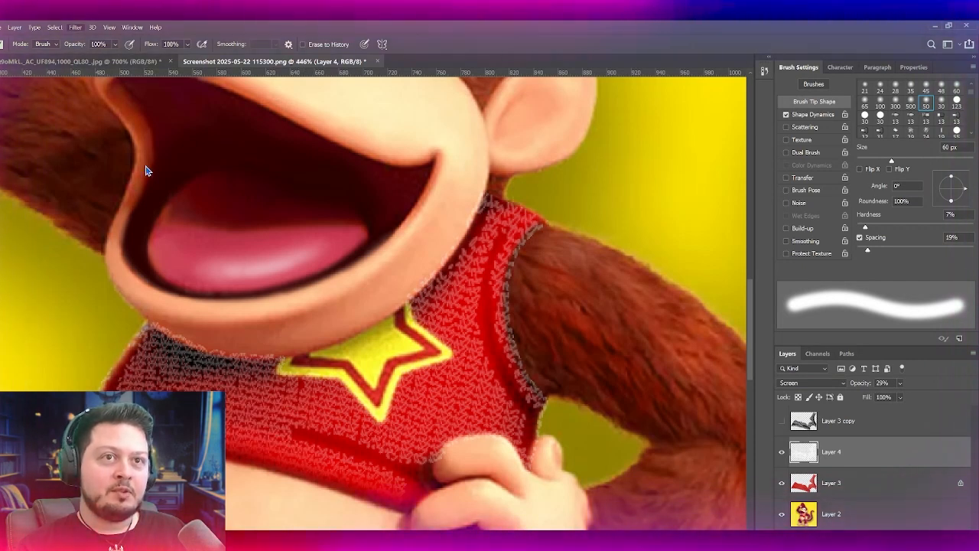
pyautogui.hotkey('ctrl', 'z')
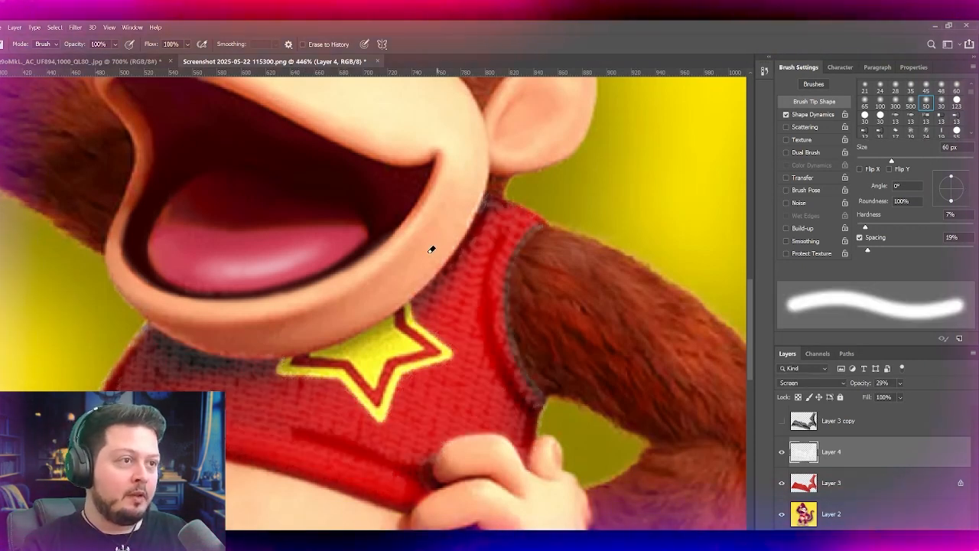
# Step: Erase the blurred stitch highlights along the shirt's armhole edge and the shaded area below the chin with a soft 80–90 px eraser
pyautogui.press(']')
pyautogui.press(']')
pyautogui.press(']')
pyautogui.moveTo(531, 308)
pyautogui.mouseDown()
pyautogui.moveTo(573, 243)
pyautogui.moveTo(549, 317)
pyautogui.moveTo(549, 347)
pyautogui.moveTo(569, 380)
pyautogui.mouseUp()
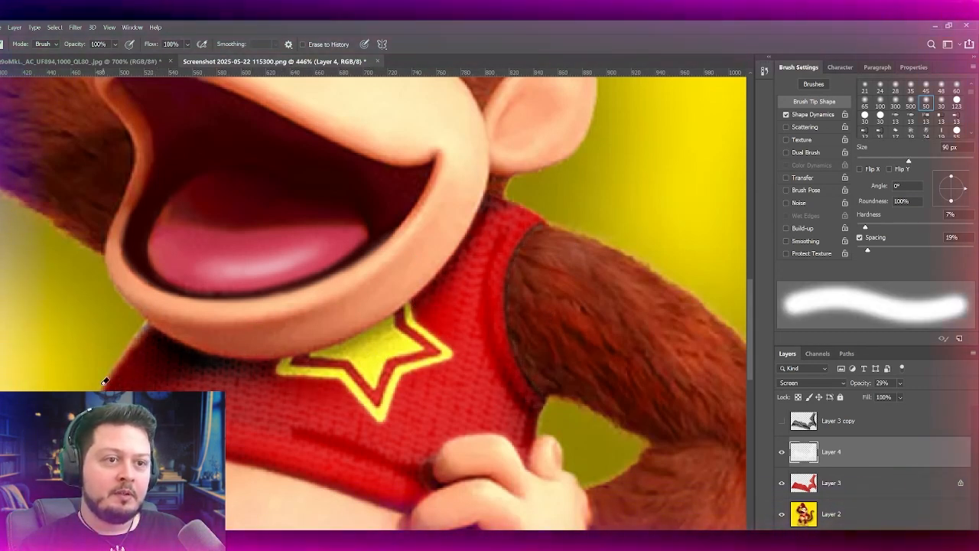
pyautogui.press('[')
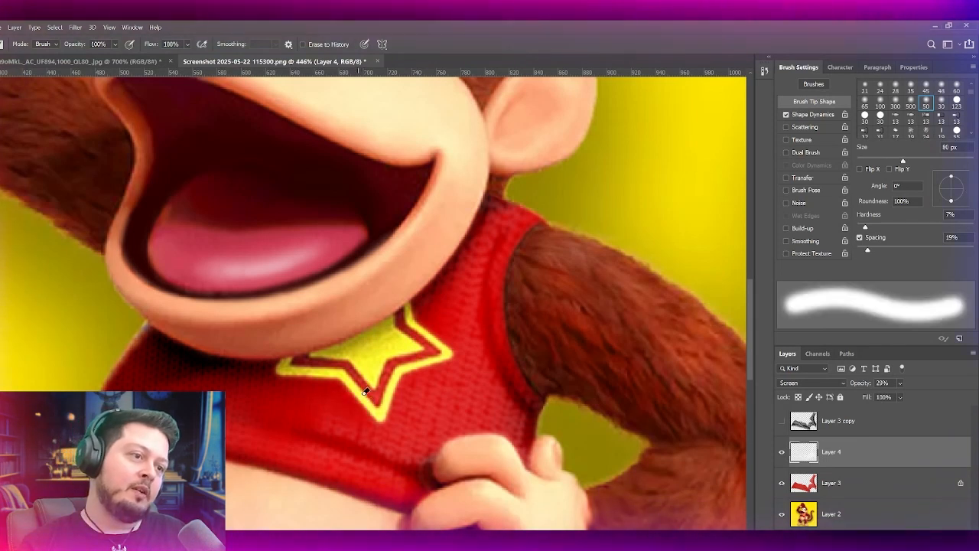
pyautogui.scroll(-5, 451, 443)
pyautogui.scroll(-2, 456, 450)
pyautogui.scroll(4, 456, 450)
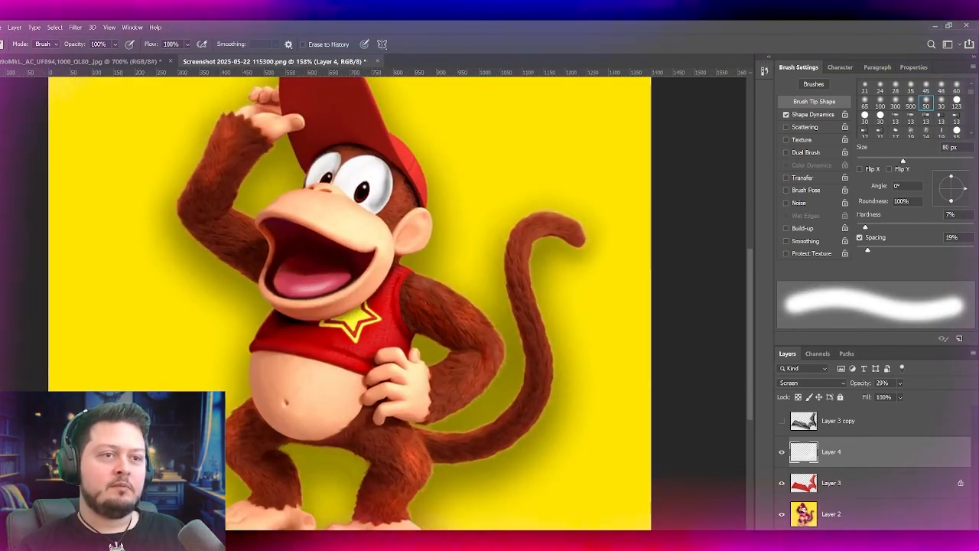
# Step: Select the cap's brim and crown on Layer 2 with the Magic Wand at tolerance 12, limited to contiguous areas
pyautogui.press('v')
pyautogui.scroll(1, 496, 204)
pyautogui.hscroll(-1, 495, 204)
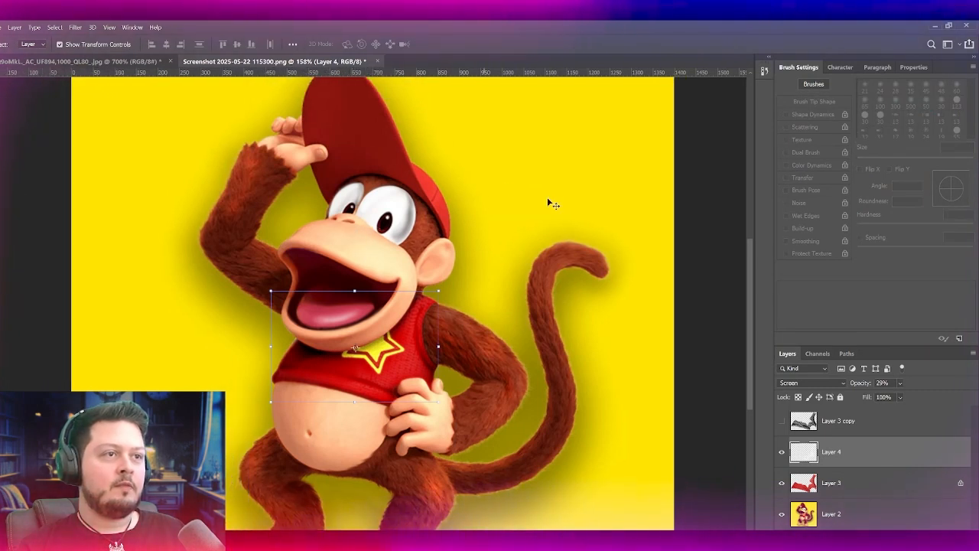
pyautogui.click(429, 189)
pyautogui.scroll(2, 426, 189)
pyautogui.press('w')
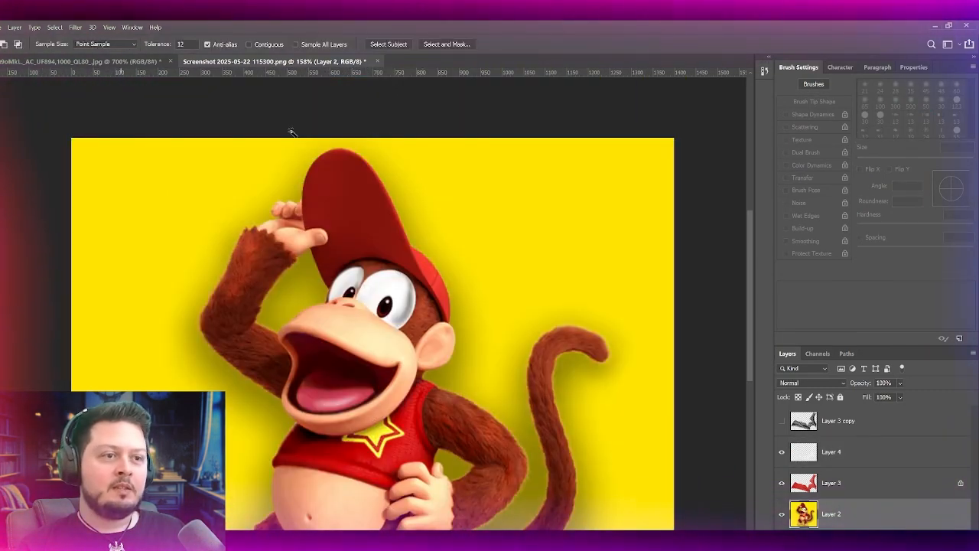
pyautogui.scroll(4, 328, 170)
pyautogui.scroll(-3, 415, 218)
pyautogui.scroll(4, 516, 280)
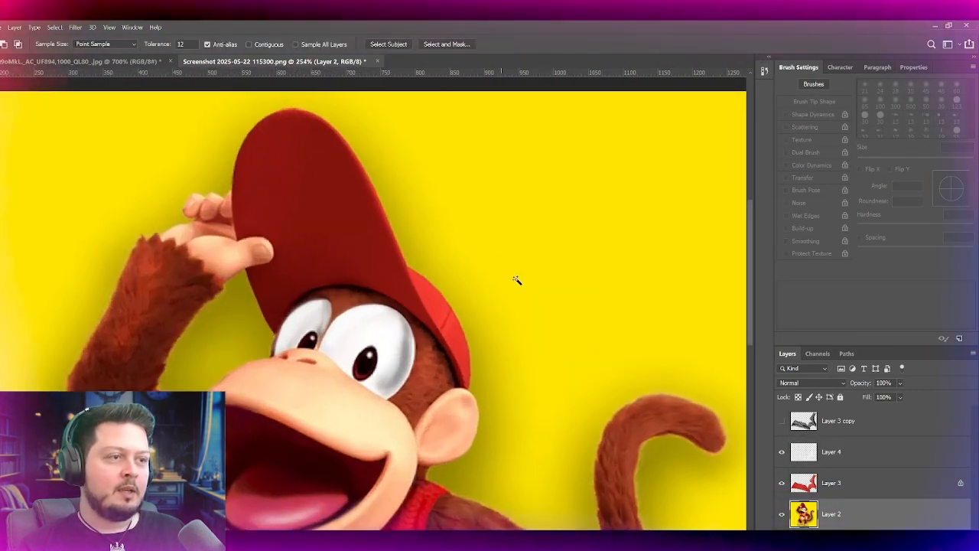
pyautogui.click(381, 283)
pyautogui.click(444, 321)
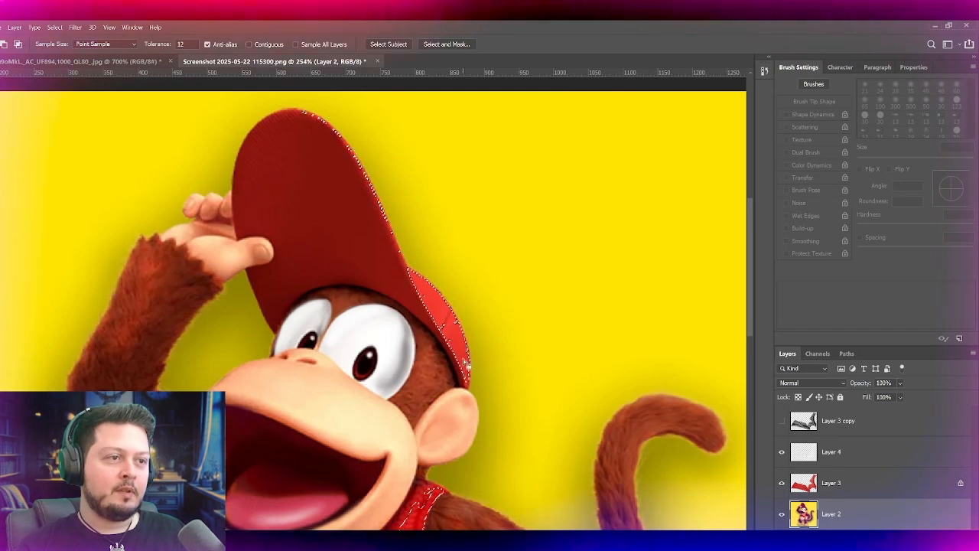
pyautogui.click(264, 43)
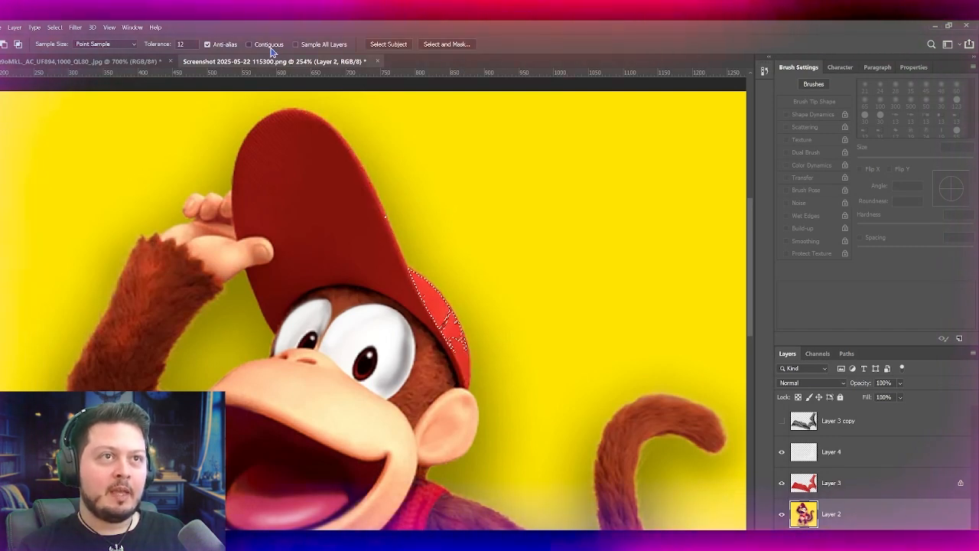
pyautogui.click(463, 370)
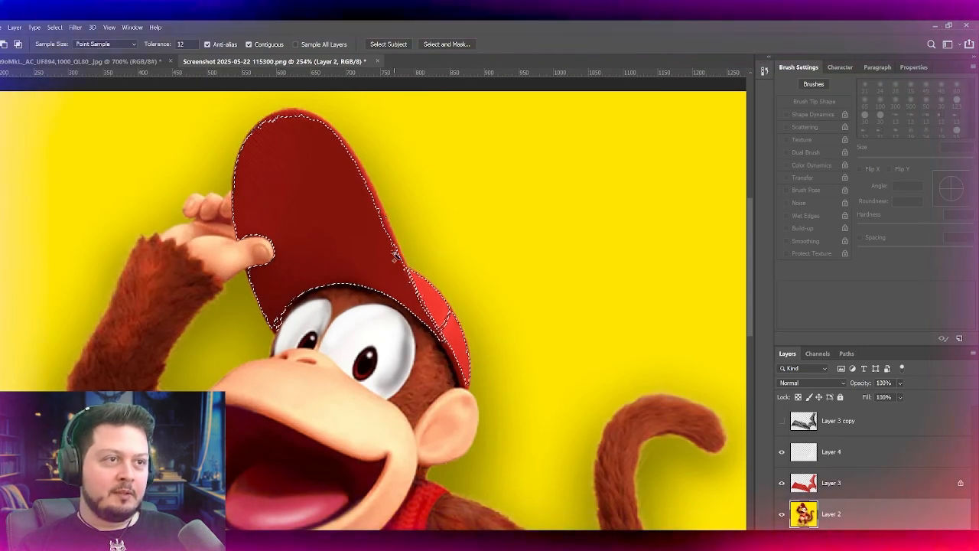
# Step: Shift the selected cap to a more saturated red and clear the selection
pyautogui.press('i')
pyautogui.press('w')
pyautogui.hotkey('ctrl', 'd')
pyautogui.hotkey('ctrl', '0')
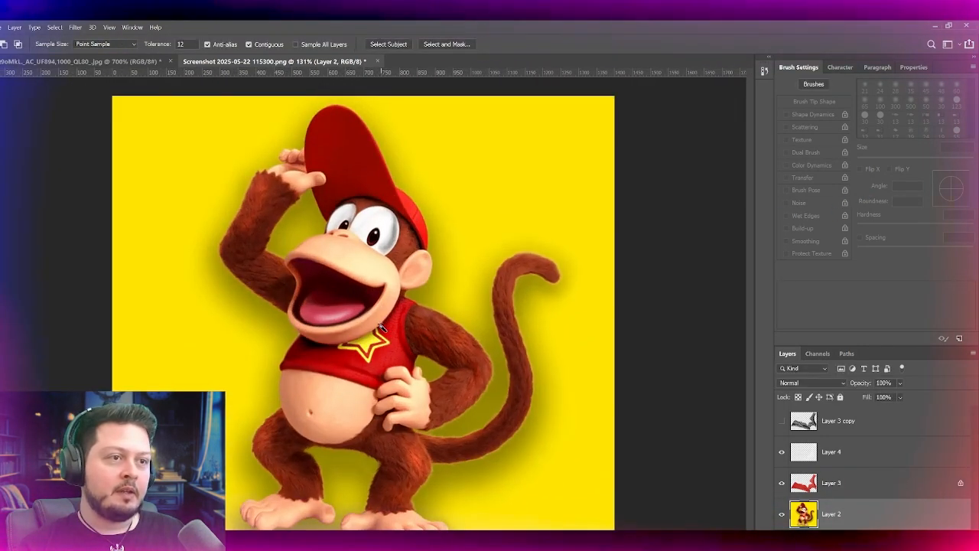
# Step: Deselect all layers and examine the whole retouched figure at different zoom levels
pyautogui.press('v')
pyautogui.scroll(1, 227, 233)
pyautogui.click(704, 283)
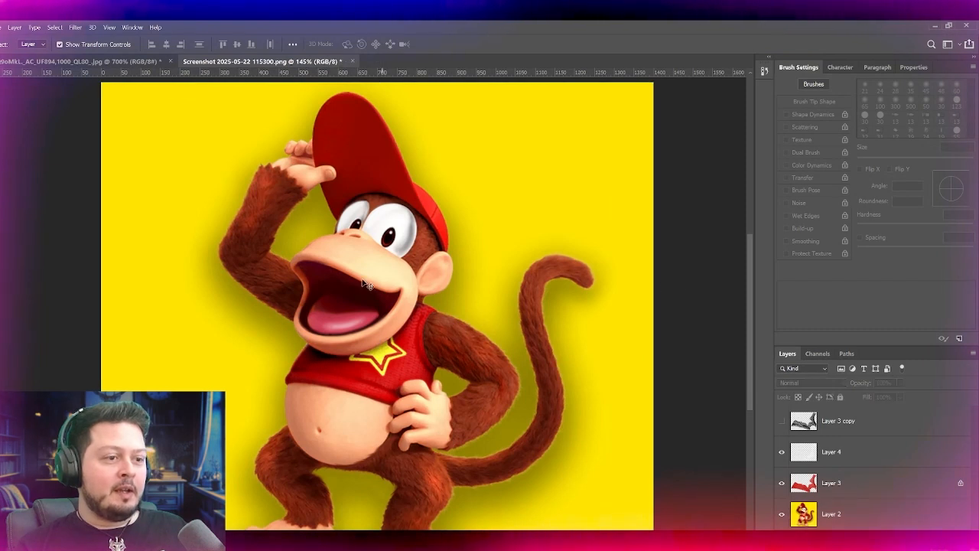
pyautogui.hotkey('ctrl', '0')
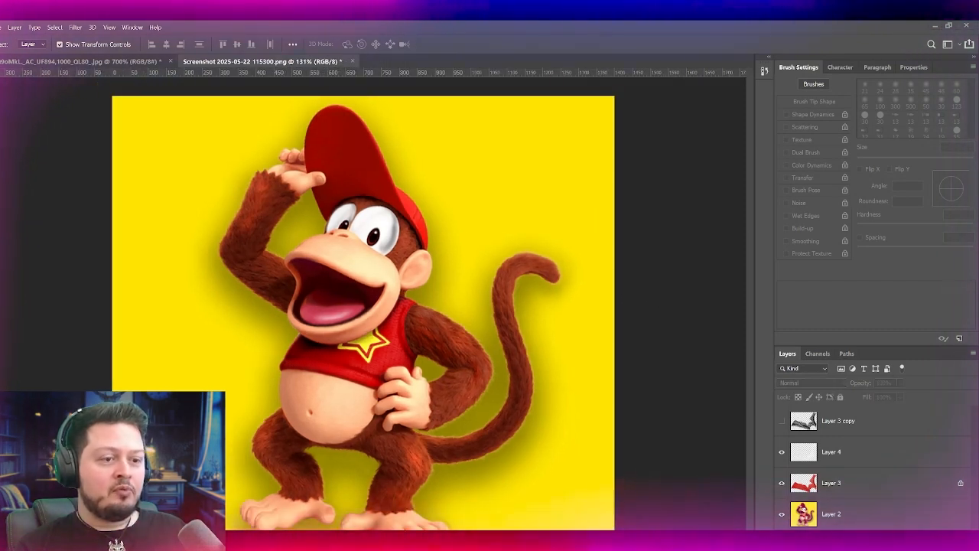
pyautogui.scroll(-2, 233, 403)
pyautogui.scroll(4, 61, 377)
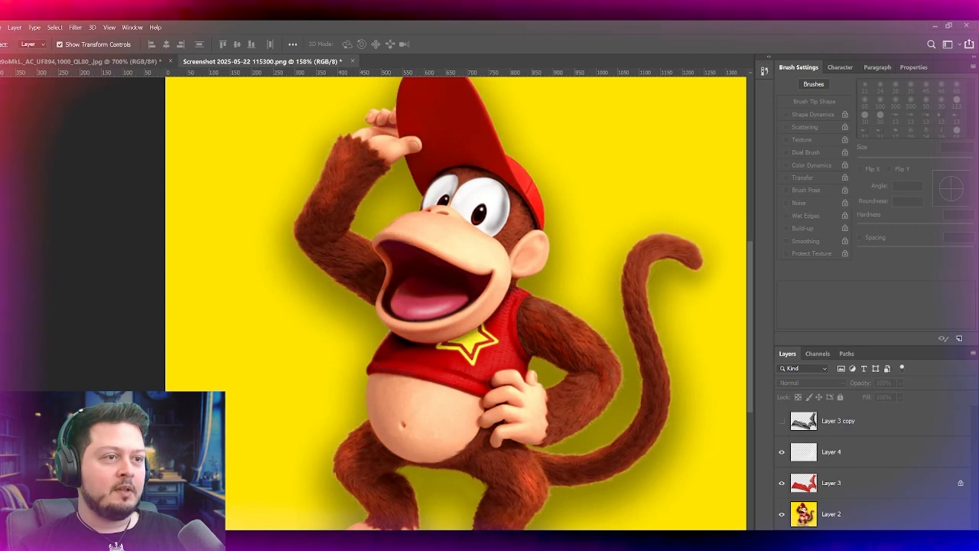
pyautogui.scroll(-2, 355, 447)
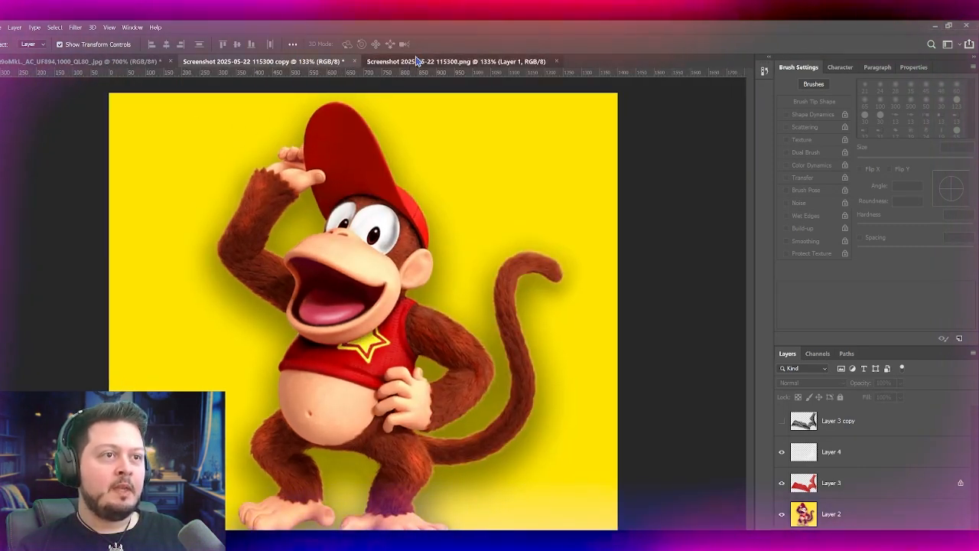
# Step: Compare the retouched copy with the original Diddy Kong screenshot by switching between both documents at matching zoom
pyautogui.click(418, 60)
pyautogui.click(260, 61)
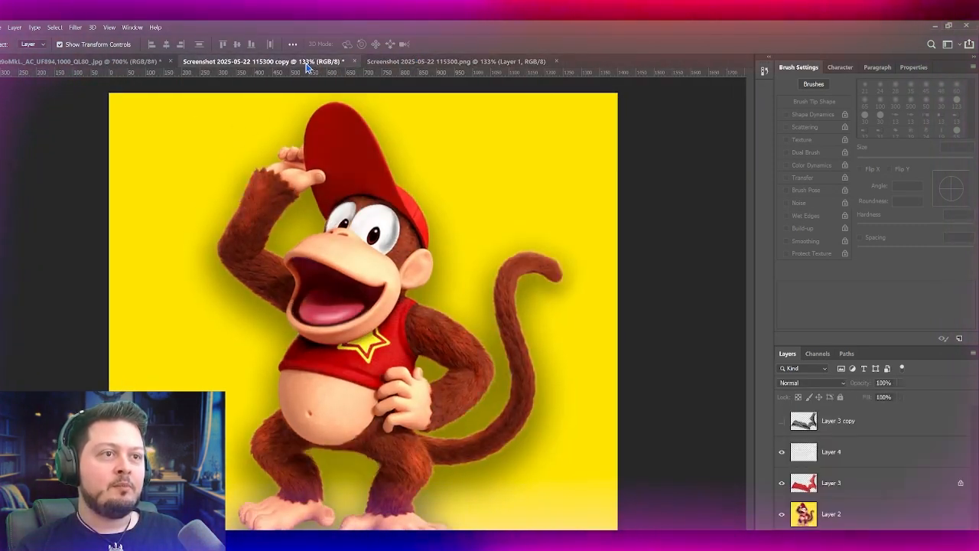
pyautogui.scroll(-1, 363, 306)
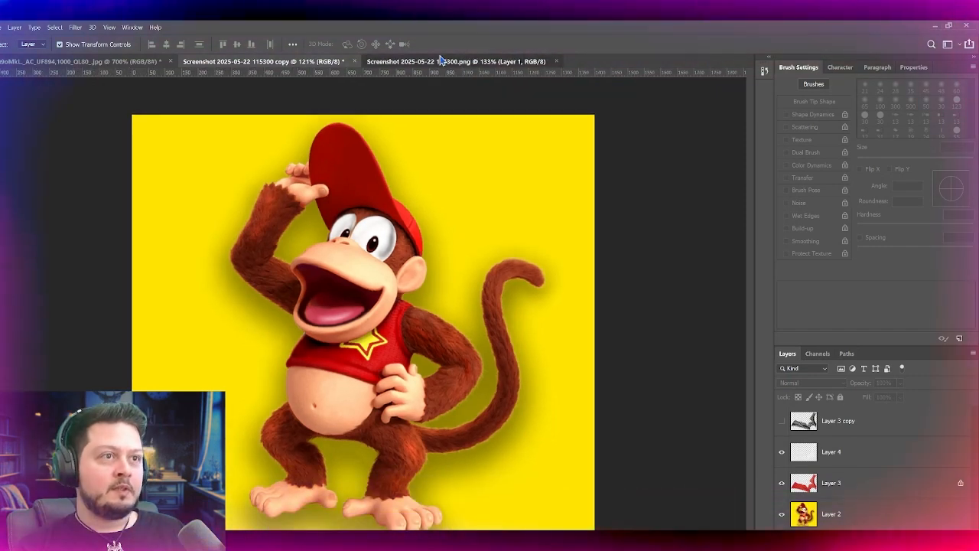
pyautogui.click(444, 61)
pyautogui.scroll(-1, 391, 189)
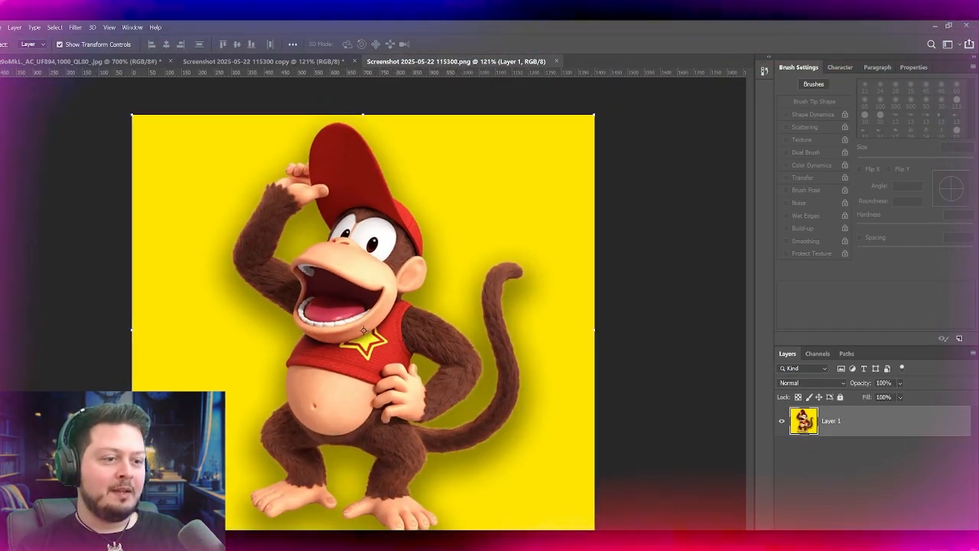
pyautogui.click(260, 61)
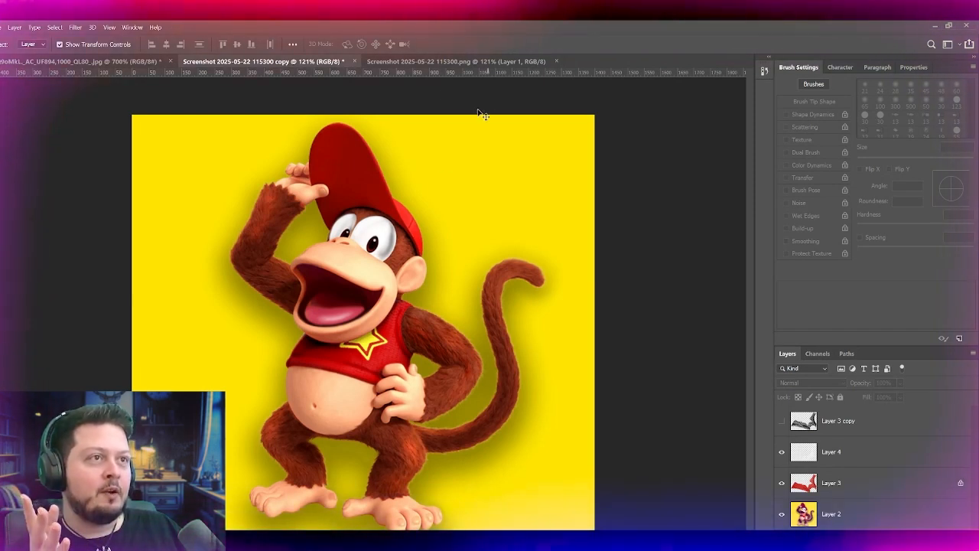
pyautogui.click(422, 65)
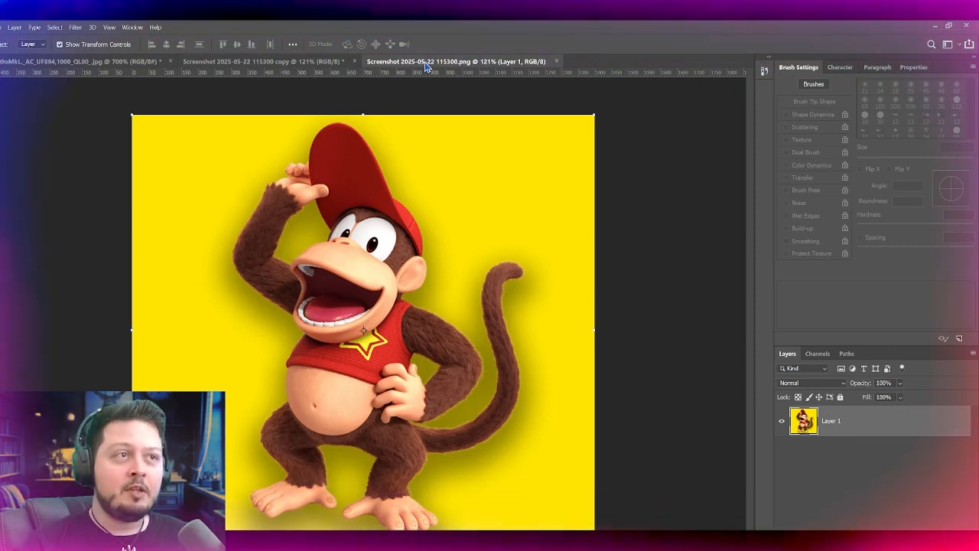
pyautogui.click(287, 66)
pyautogui.click(453, 63)
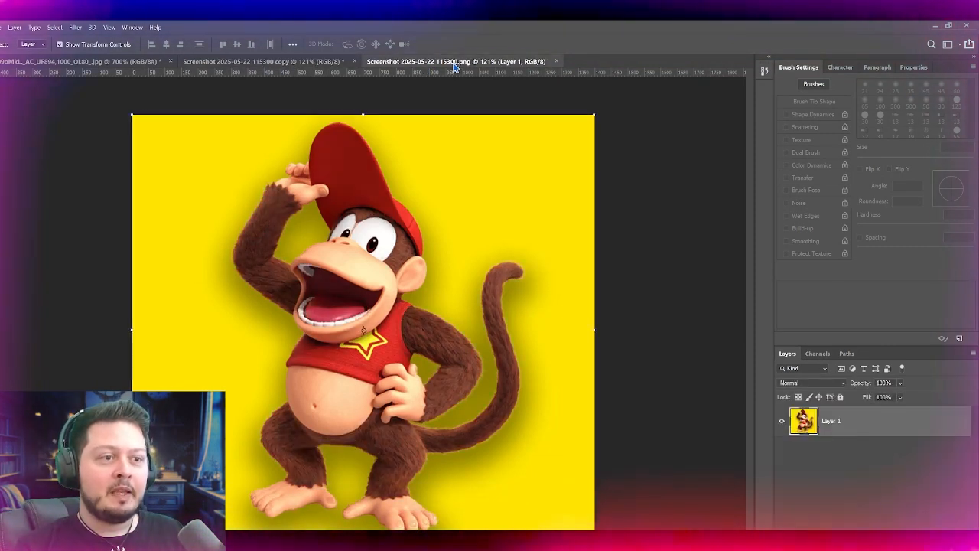
pyautogui.click(305, 62)
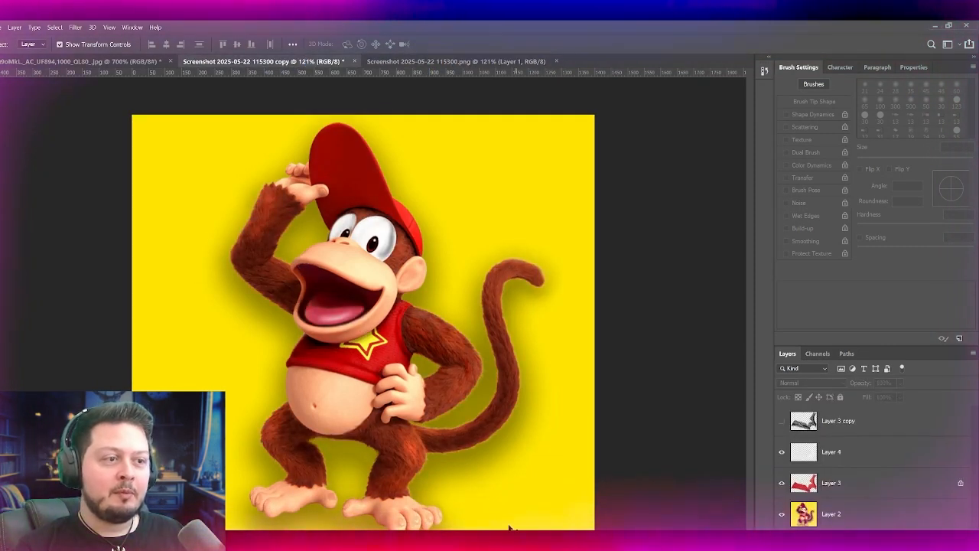